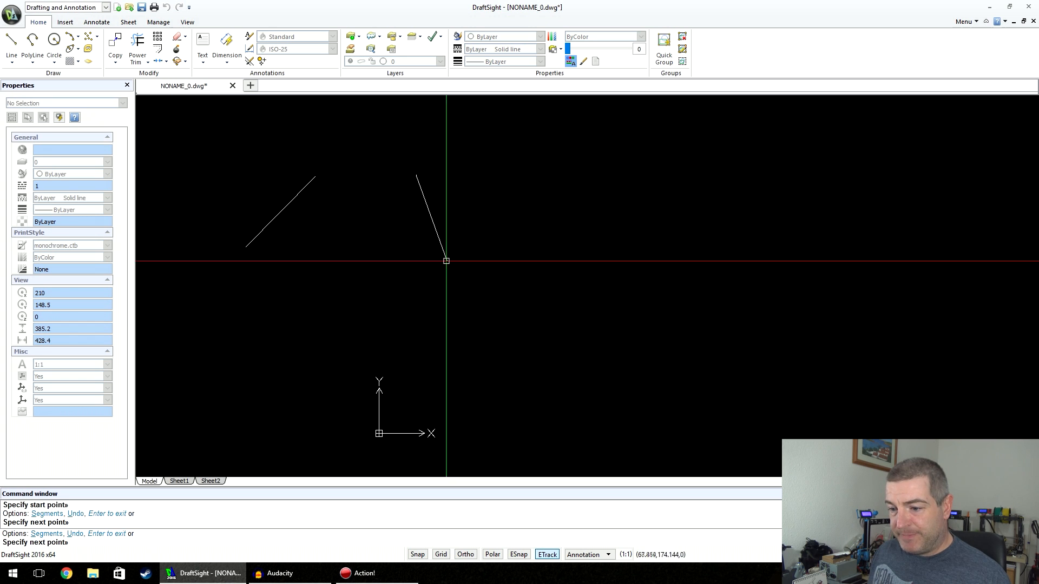
Draw a third line, sloping down to the right, to the right of the two existing lines
{"action": "left_click", "coordinate": [11, 44]}
{"action": "left_click", "coordinate": [583, 169]}
{"action": "left_click", "coordinate": [681, 249]}
{"action": "key", "text": "Escape"}
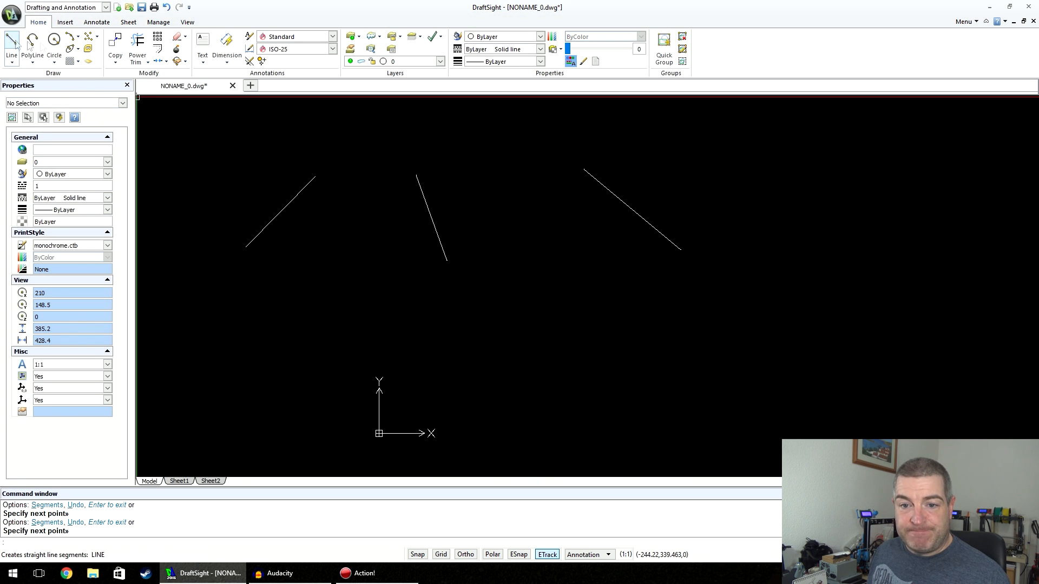
Draw three circles: radius about 80 below the middle line, radius about 69 at the upper right, and a smaller one beneath that
{"action": "left_click", "coordinate": [55, 44]}
{"action": "left_click", "coordinate": [490, 348]}
{"action": "left_click", "coordinate": [566, 372]}
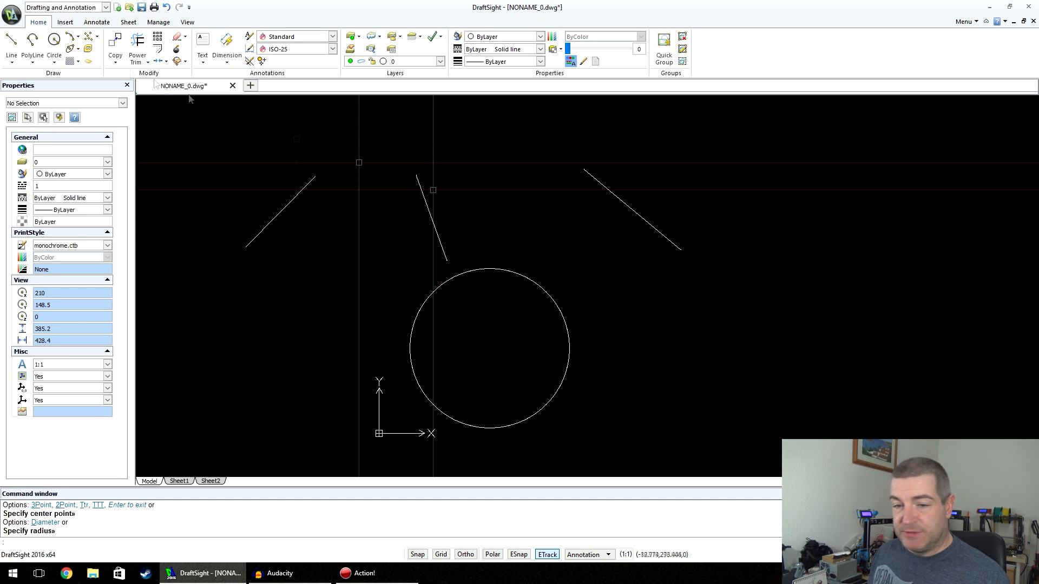
{"action": "left_click", "coordinate": [54, 46]}
{"action": "left_click", "coordinate": [786, 134]}
{"action": "left_click", "coordinate": [820, 193]}
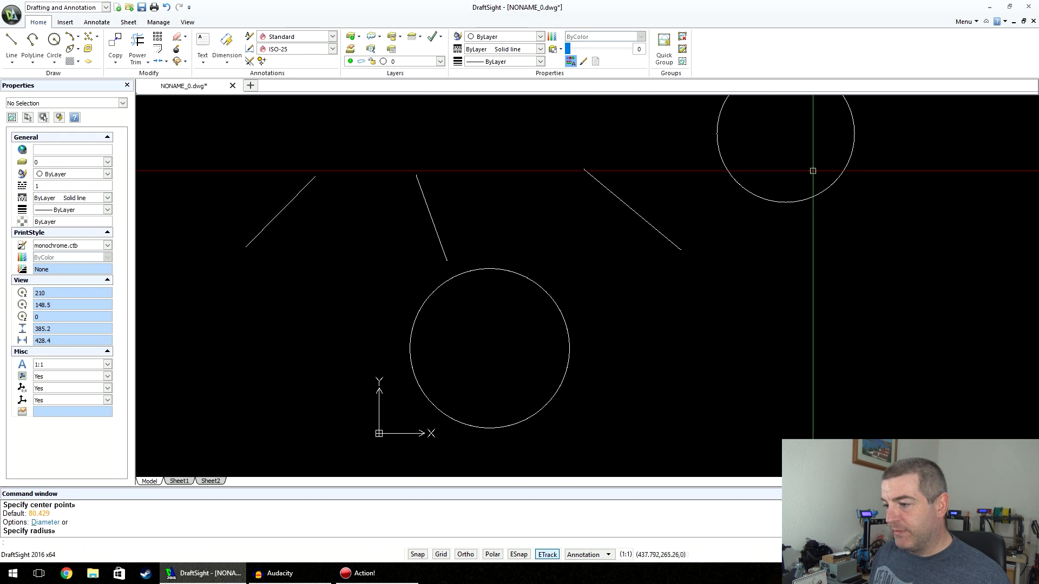
{"action": "left_click", "coordinate": [54, 43]}
{"action": "left_click", "coordinate": [829, 337]}
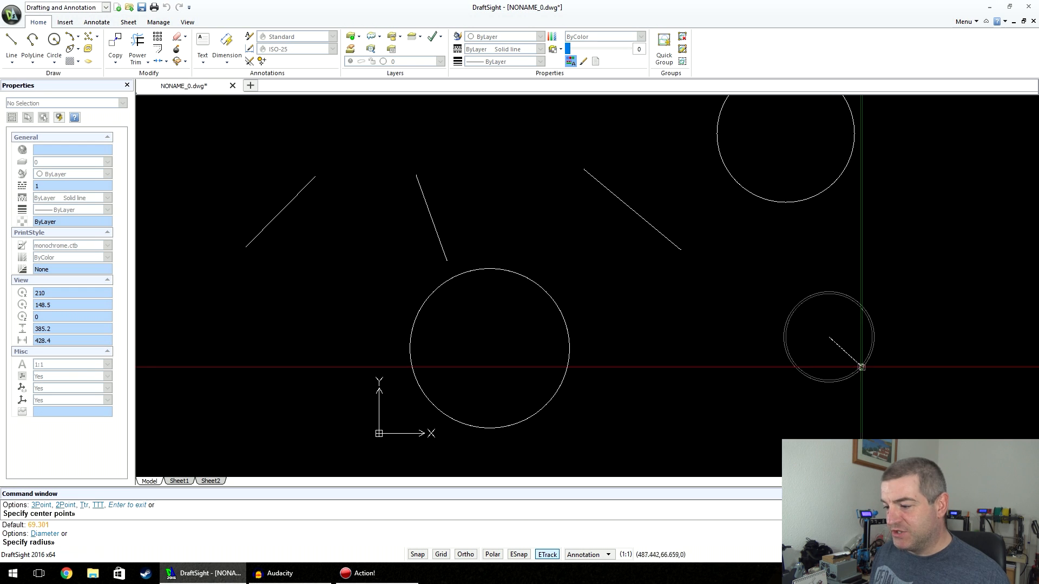
{"action": "left_click", "coordinate": [866, 286]}
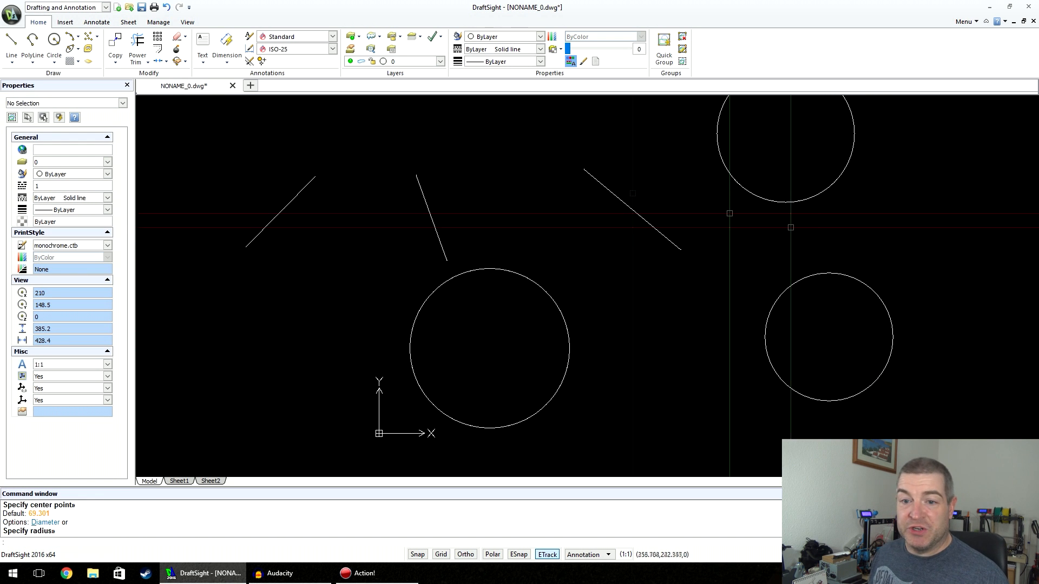
Move the leftmost diagonal line into the circle below the middle line with the Move command
{"action": "left_click", "coordinate": [116, 65]}
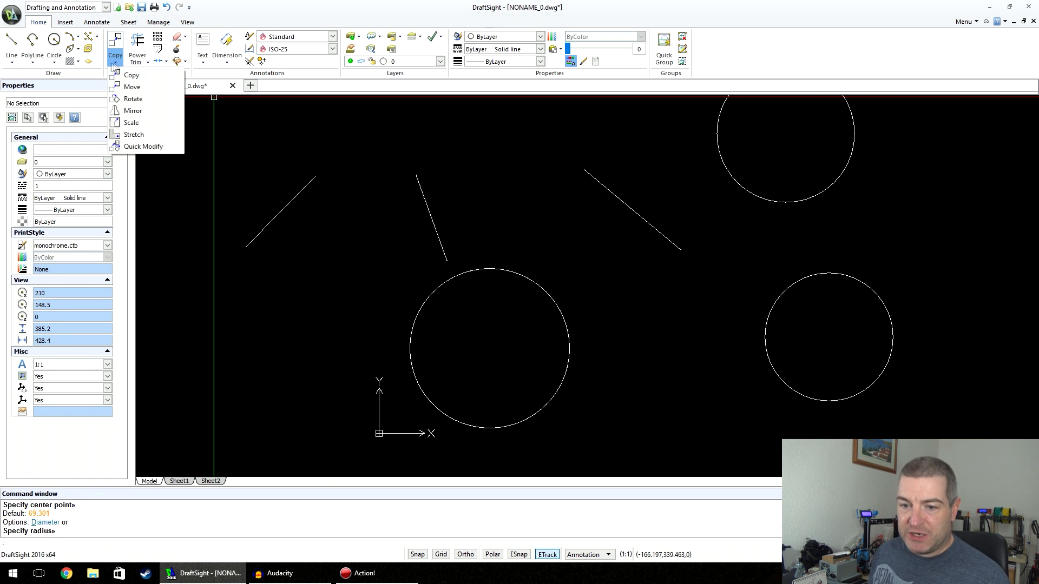
{"action": "left_click", "coordinate": [133, 88]}
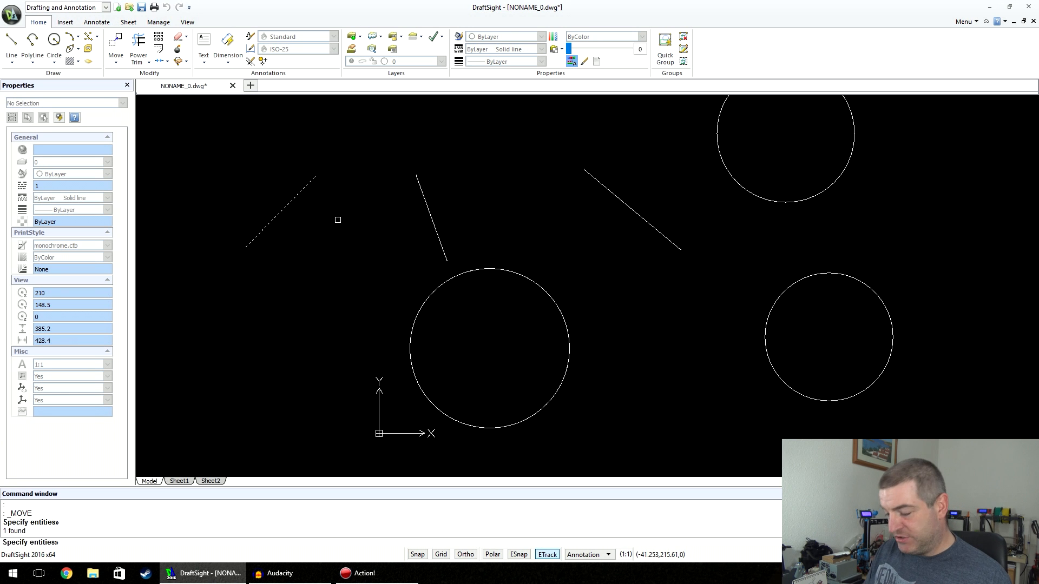
{"action": "key", "text": "Return"}
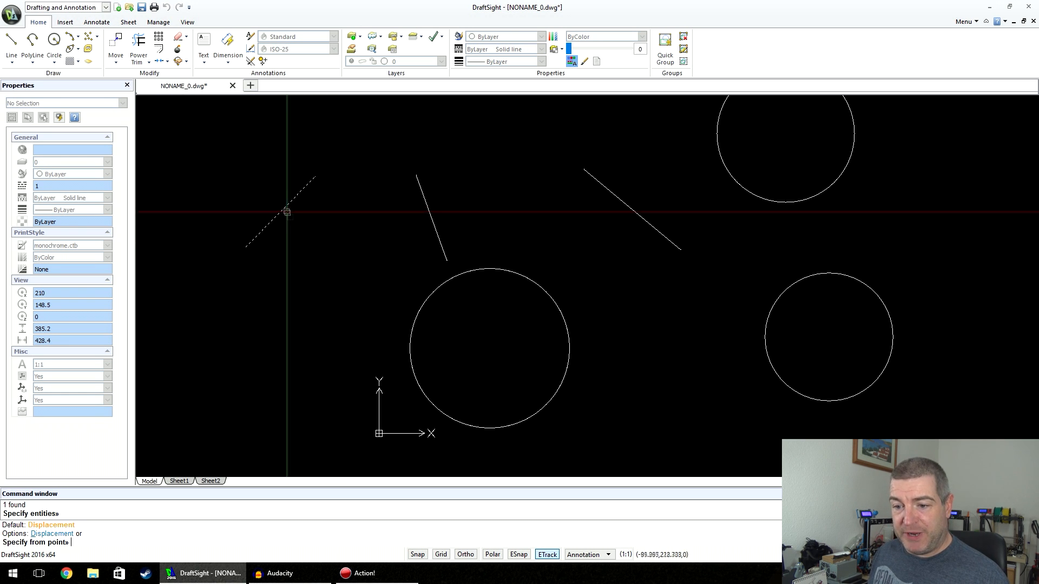
{"action": "left_click", "coordinate": [297, 231]}
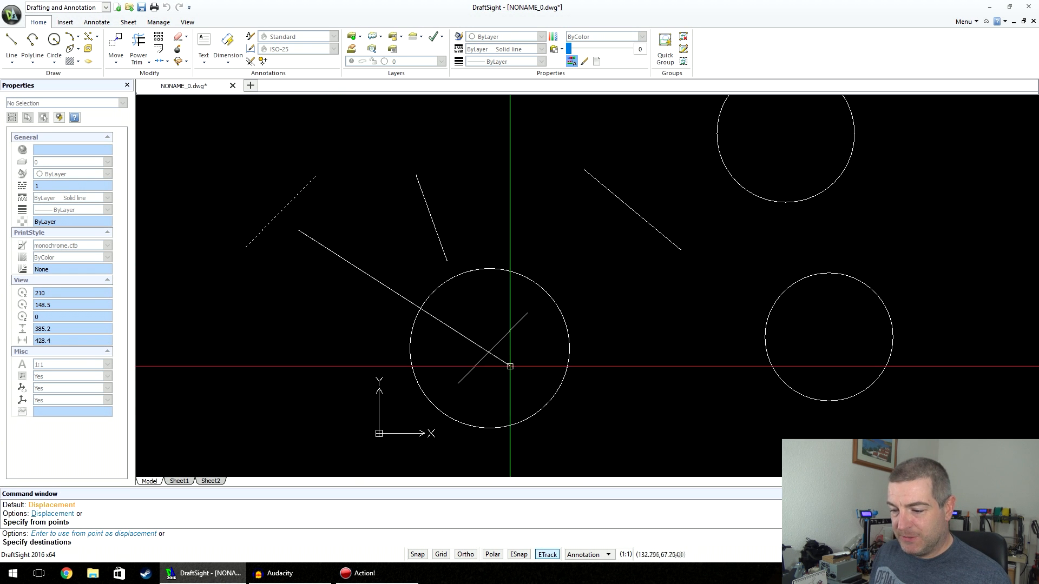
{"action": "left_click", "coordinate": [509, 366]}
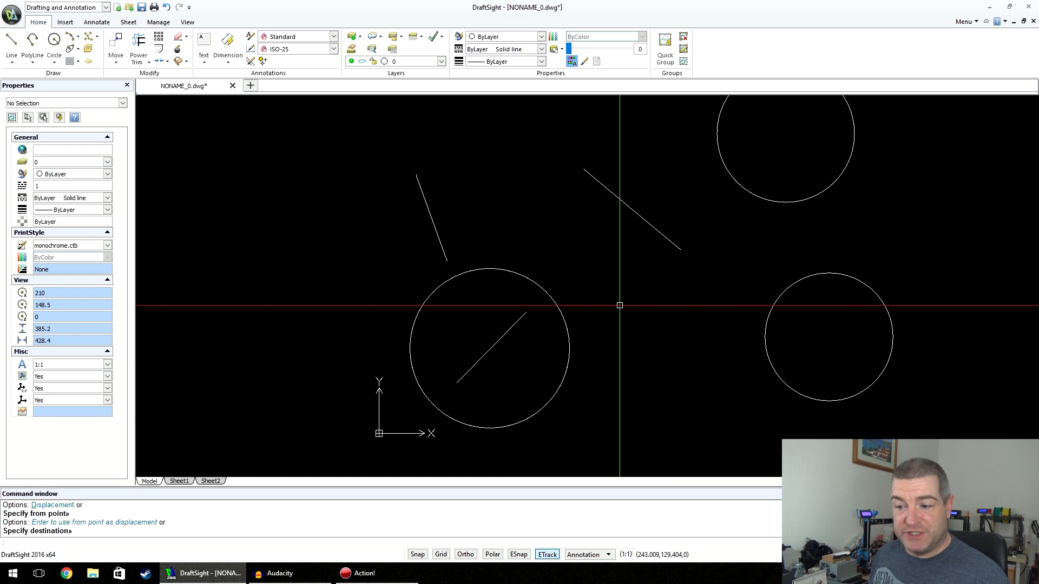
Reposition the diagonal line by its midpoint grip so that its midpoint sits near the circle's centre, and clear the selection
{"action": "left_click", "coordinate": [510, 324]}
{"action": "left_click", "coordinate": [512, 330]}
{"action": "left_click", "coordinate": [509, 331]}
{"action": "left_click", "coordinate": [492, 348]}
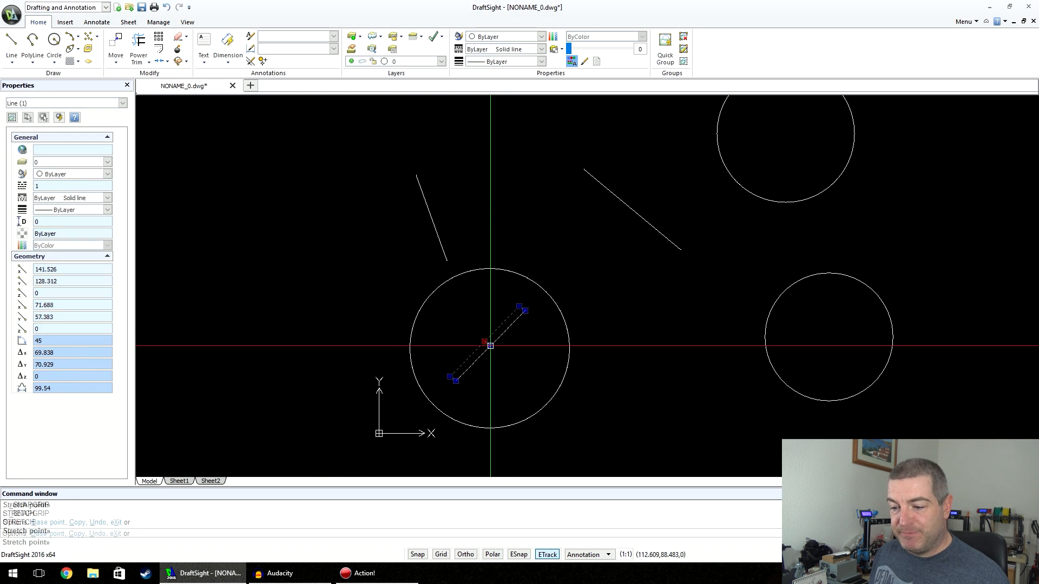
{"action": "left_click", "coordinate": [491, 346]}
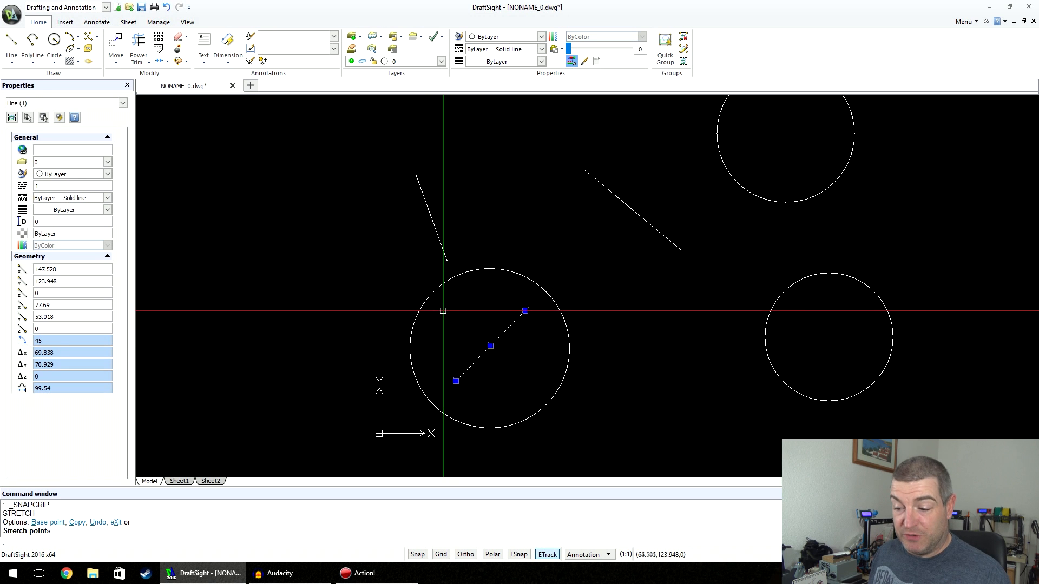
{"action": "key", "text": "Escape"}
{"action": "key", "text": "Escape"}
{"action": "key", "text": "Escape"}
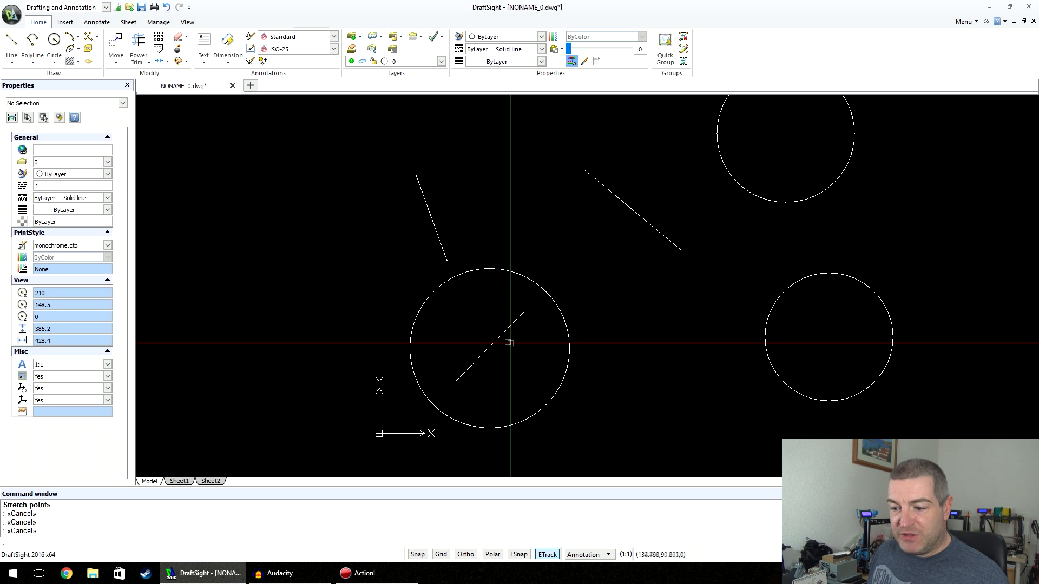
Shift the diagonal line slightly up and left inside the circle using its midpoint grip, and deselect it
{"action": "left_click", "coordinate": [506, 341]}
{"action": "left_click", "coordinate": [489, 343]}
{"action": "left_click", "coordinate": [348, 273]}
{"action": "key", "text": "Escape"}
{"action": "key", "text": "Escape"}
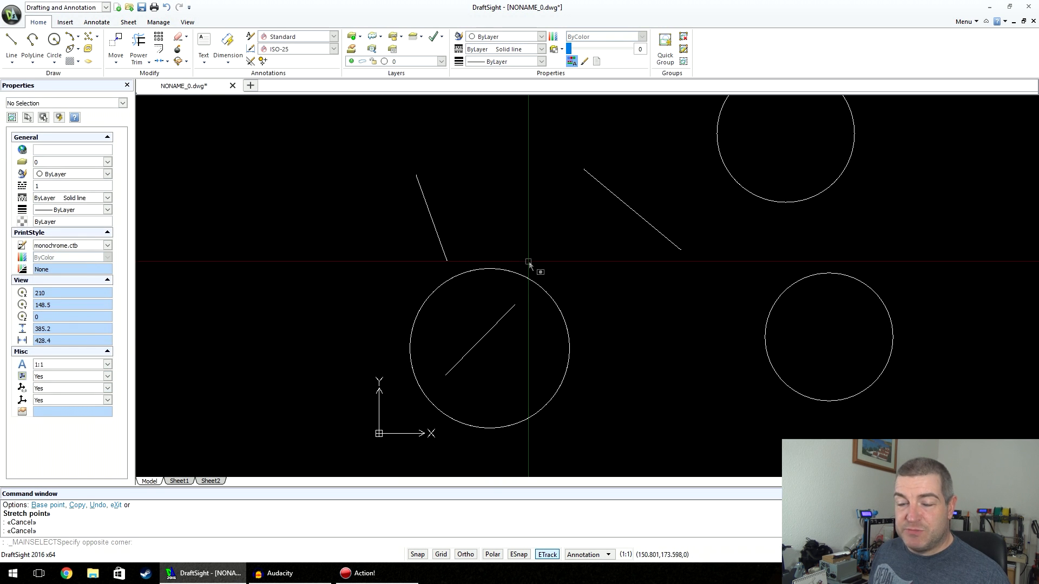
{"action": "left_click", "coordinate": [521, 275]}
{"action": "left_click", "coordinate": [504, 316]}
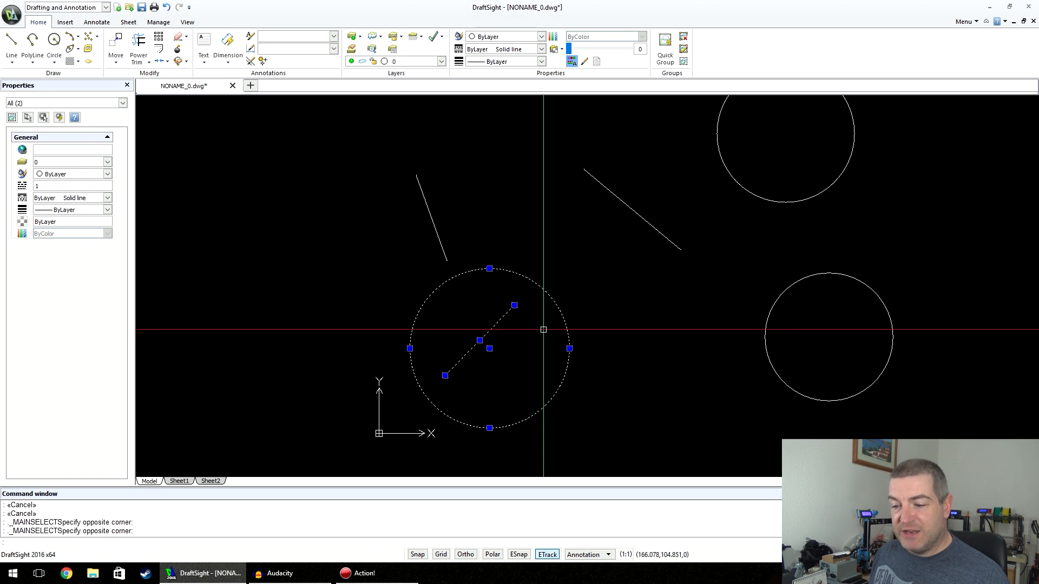
{"action": "key", "text": "Escape"}
{"action": "key", "text": "Escape"}
{"action": "key", "text": "Escape"}
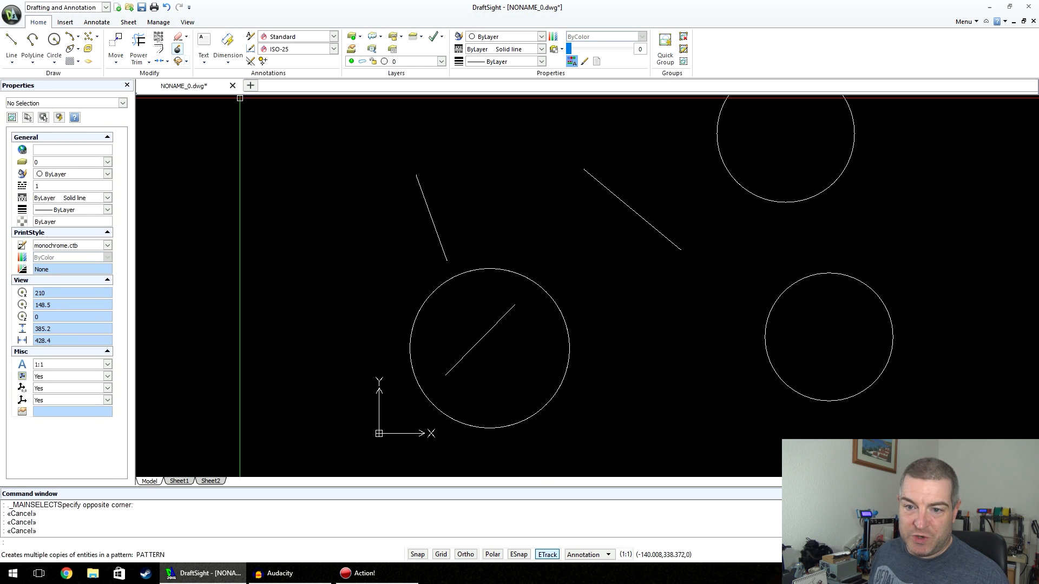
Move the large circle and the diagonal line inside it together to the empty area left of the steep line
{"action": "left_click", "coordinate": [116, 43]}
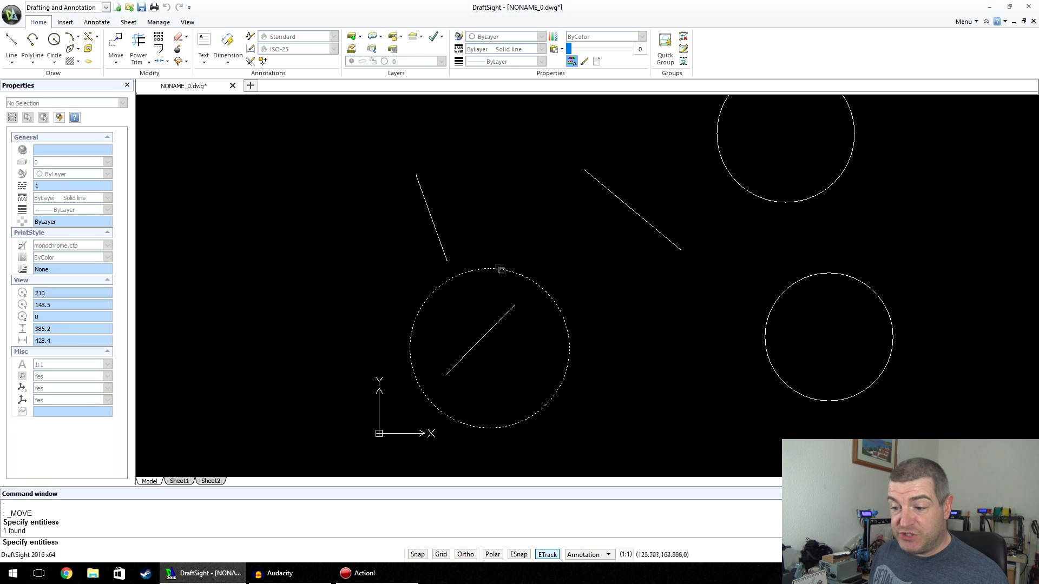
{"action": "key", "text": "Return"}
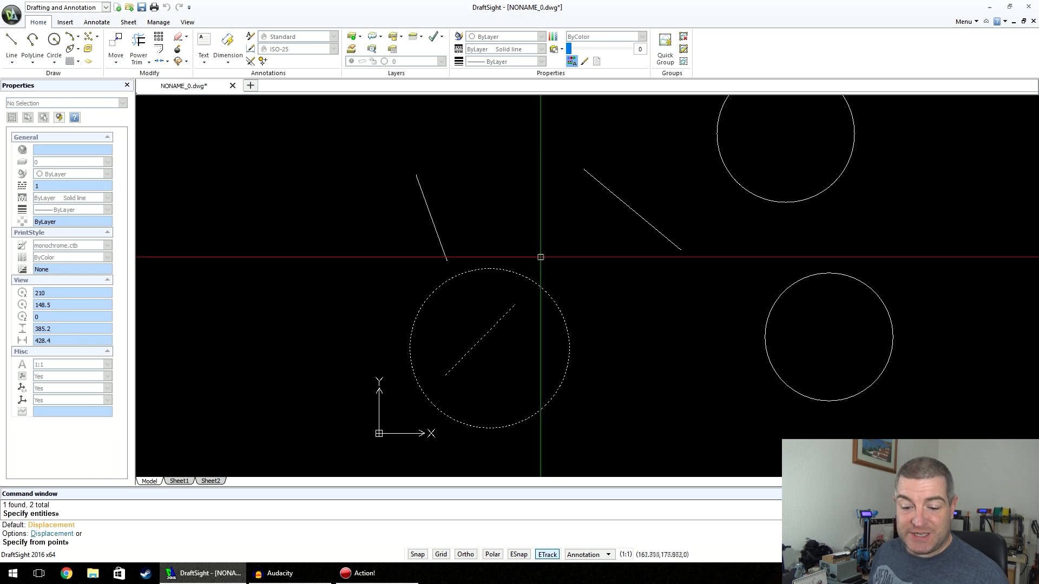
{"action": "left_click", "coordinate": [507, 345]}
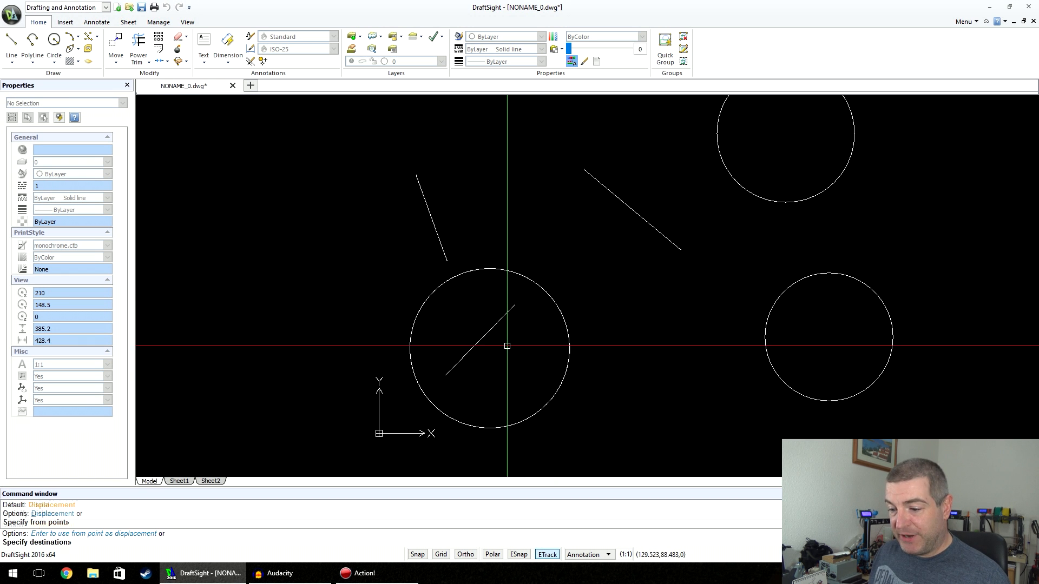
{"action": "left_click", "coordinate": [313, 242]}
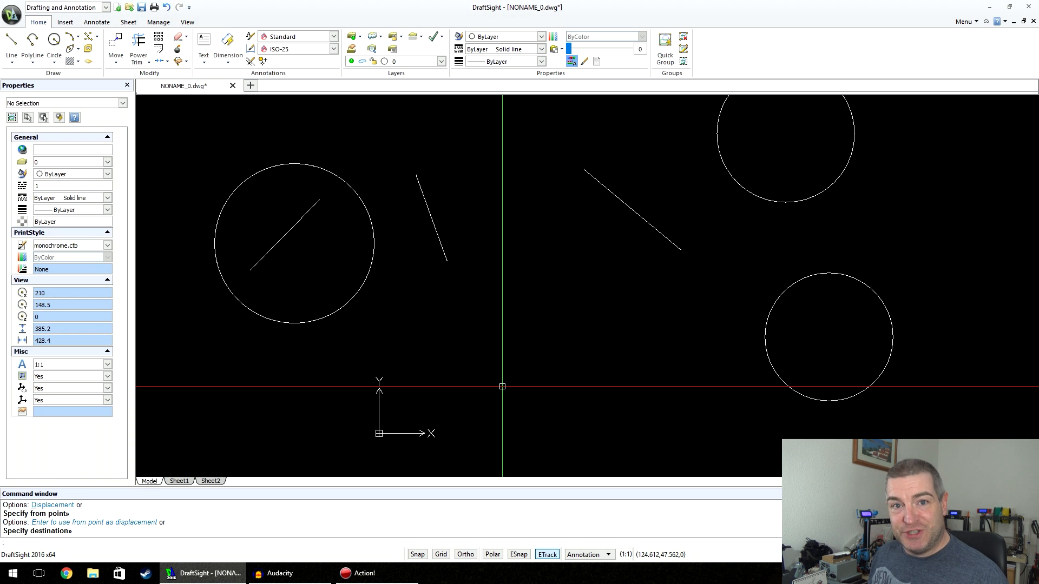
Move the steep line into the large circle so that it crosses the diagonal line
{"action": "left_click_drag", "start_coordinate": [466, 215], "coordinate": [422, 224]}
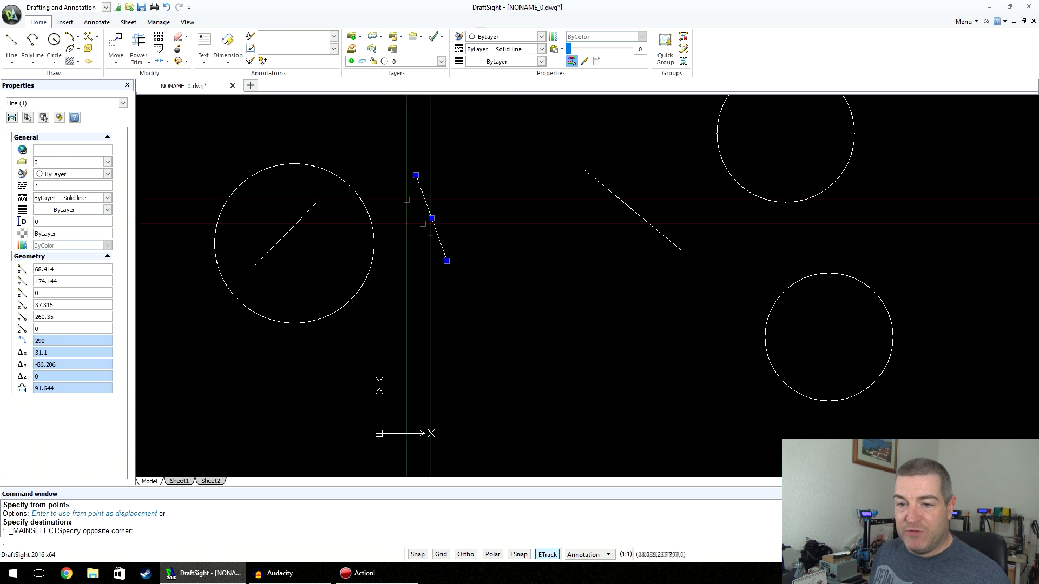
{"action": "key", "text": "Escape"}
{"action": "left_click", "coordinate": [117, 43]}
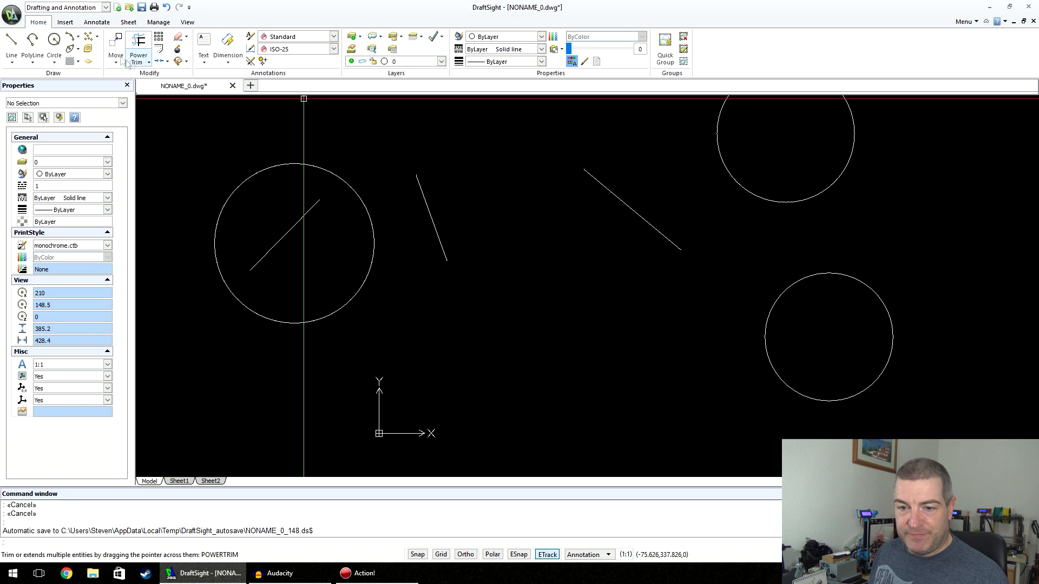
{"action": "key", "text": "Return"}
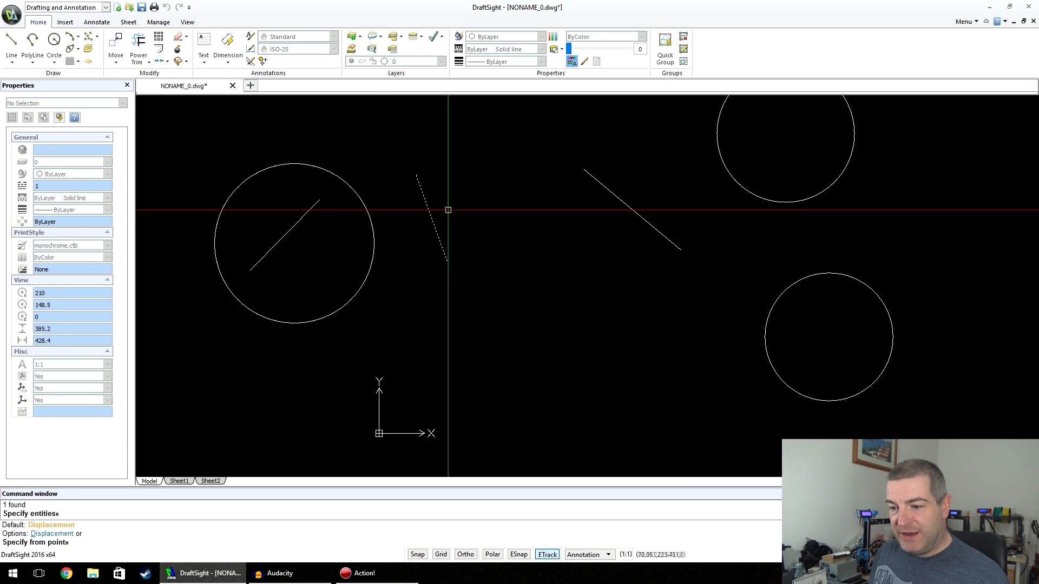
{"action": "left_click", "coordinate": [865, 223]}
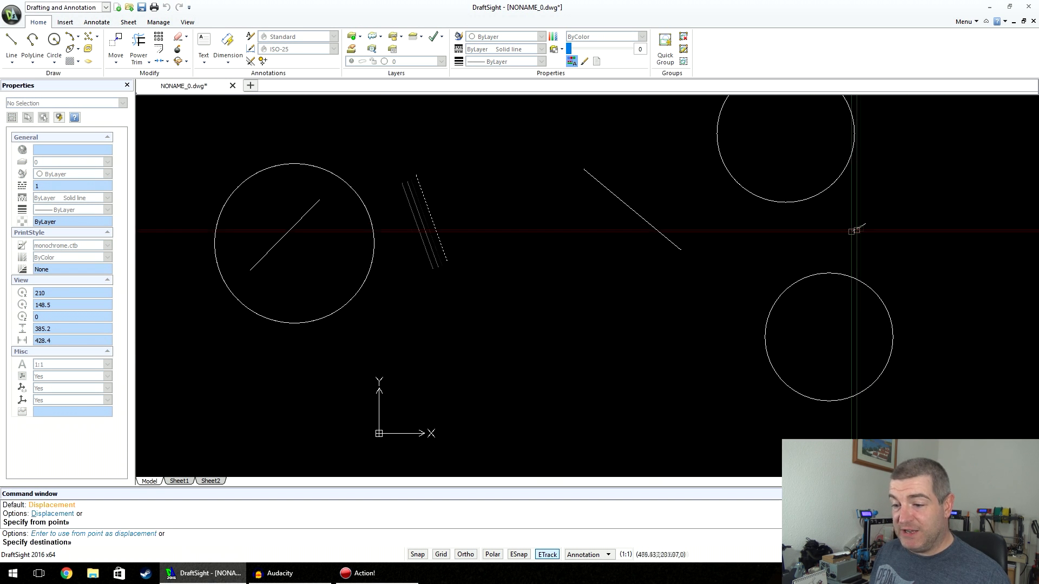
{"action": "left_click", "coordinate": [730, 241]}
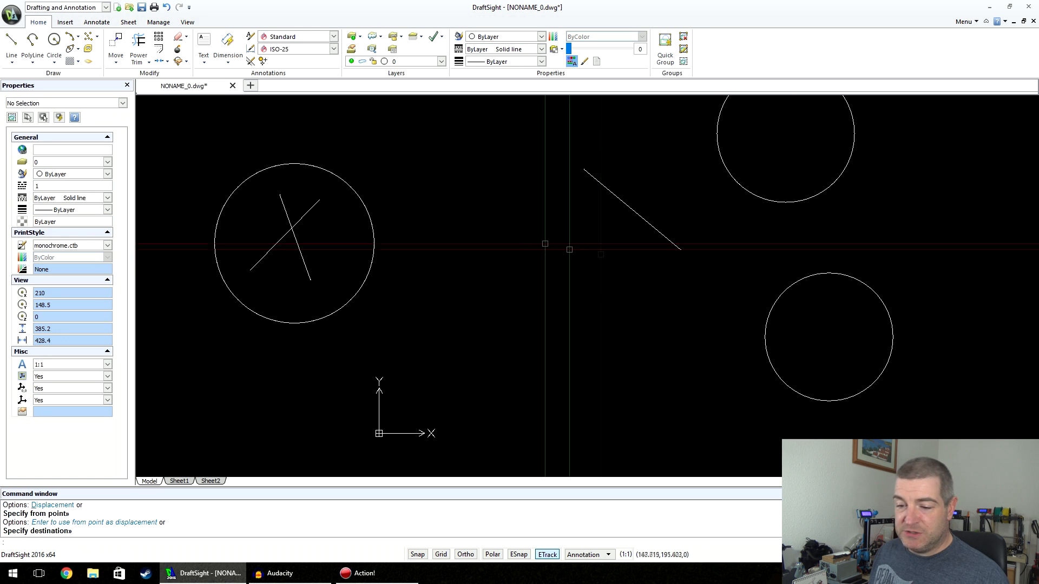
Move the large circle and the two crossed lines together to the space below the remaining sloping line
{"action": "left_click", "coordinate": [115, 46]}
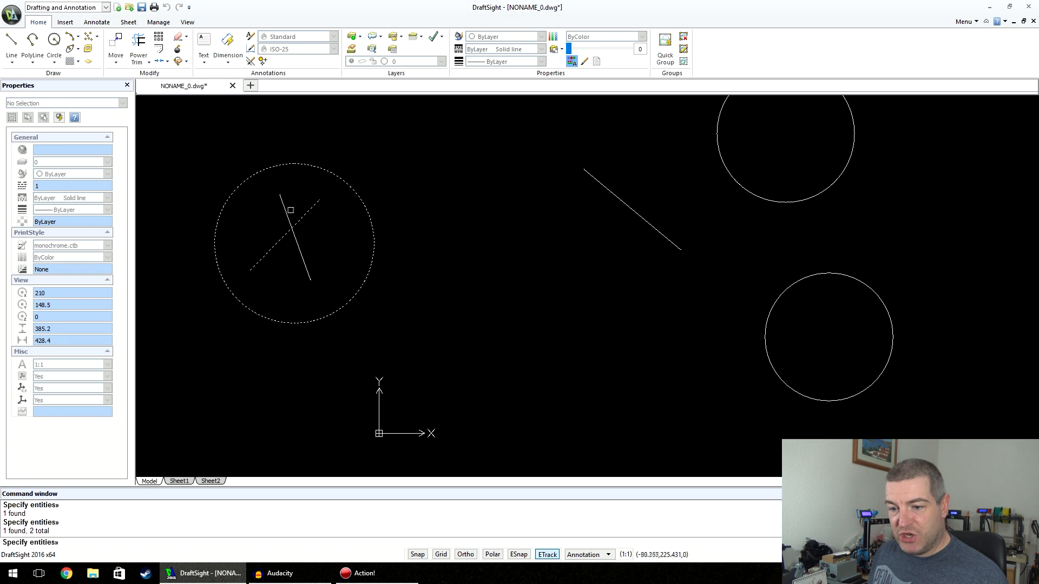
{"action": "key", "text": "Return"}
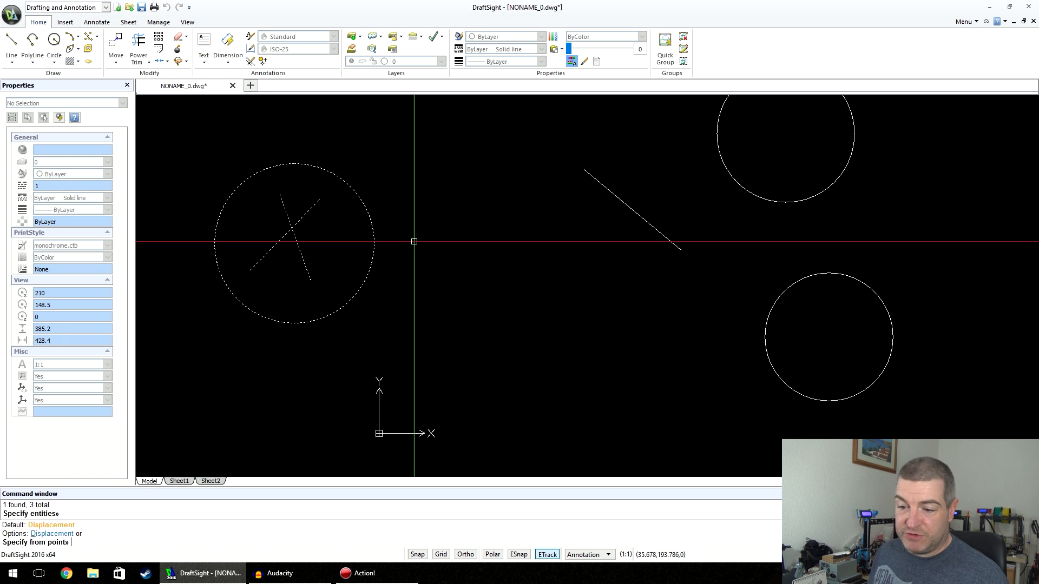
{"action": "left_click", "coordinate": [418, 128]}
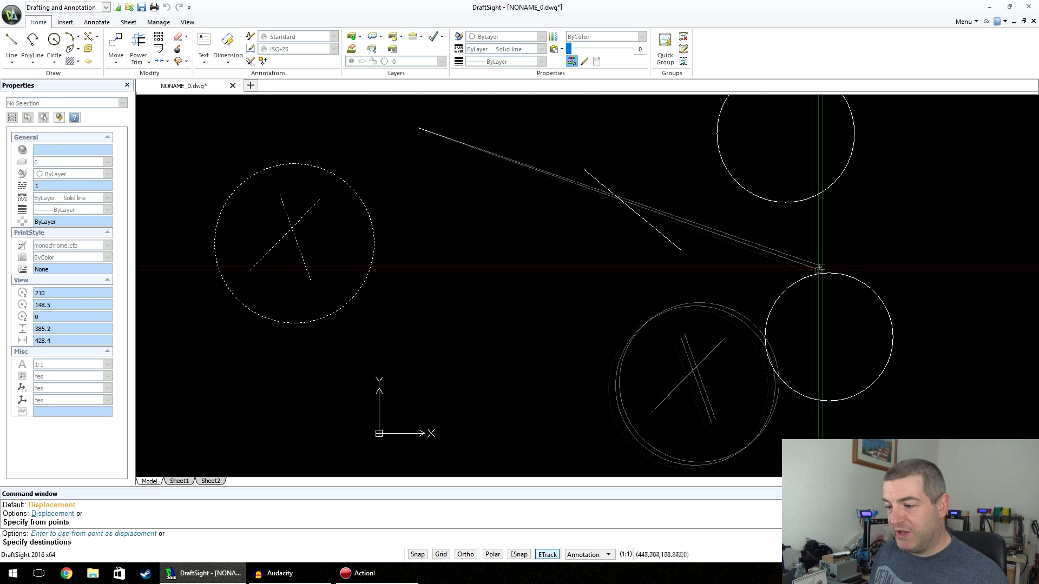
{"action": "left_click", "coordinate": [721, 233]}
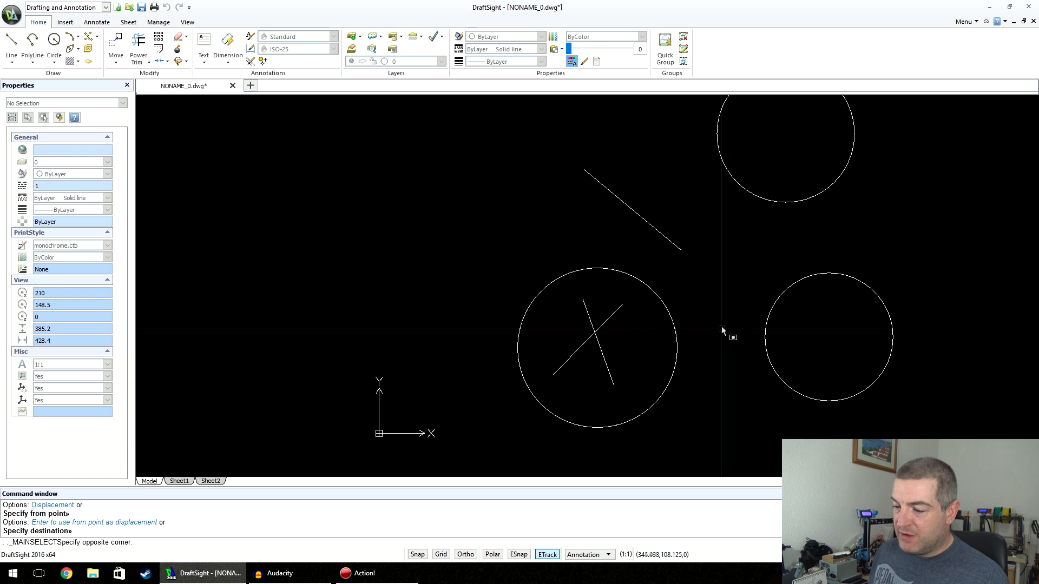
Move only the large circle off the crossed lines by its centre grip, to a centre of about (61, 163)
{"action": "left_click", "coordinate": [677, 338]}
{"action": "left_click", "coordinate": [597, 348]}
{"action": "left_click", "coordinate": [439, 272]}
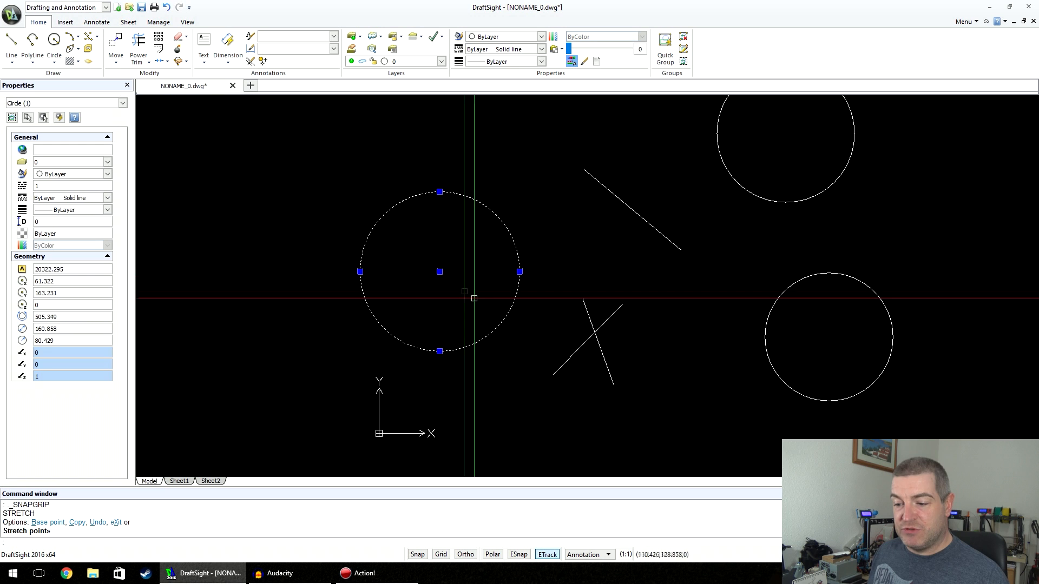
Move the steep line by its midpoint grip up and left, off the diagonal line, and clear the selection
{"action": "left_click", "coordinate": [584, 305]}
{"action": "left_click", "coordinate": [599, 333]}
{"action": "left_click", "coordinate": [597, 342]}
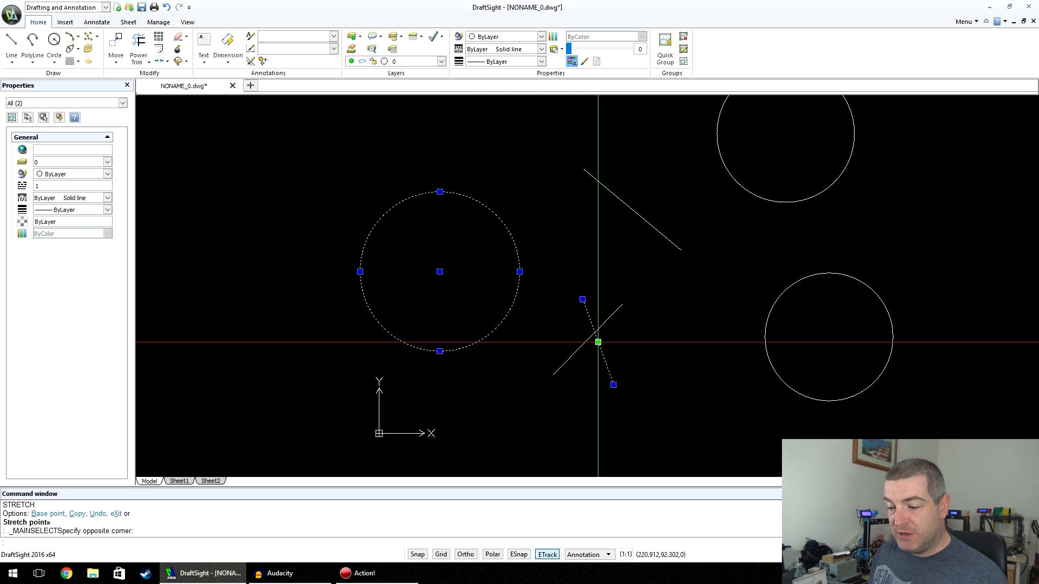
{"action": "left_click", "coordinate": [558, 240]}
{"action": "key", "text": "Escape"}
{"action": "key", "text": "Escape"}
Select the large circle and all three lines and move them together to the left, away from the other two circles
{"action": "left_click", "coordinate": [625, 372]}
{"action": "left_click", "coordinate": [440, 251]}
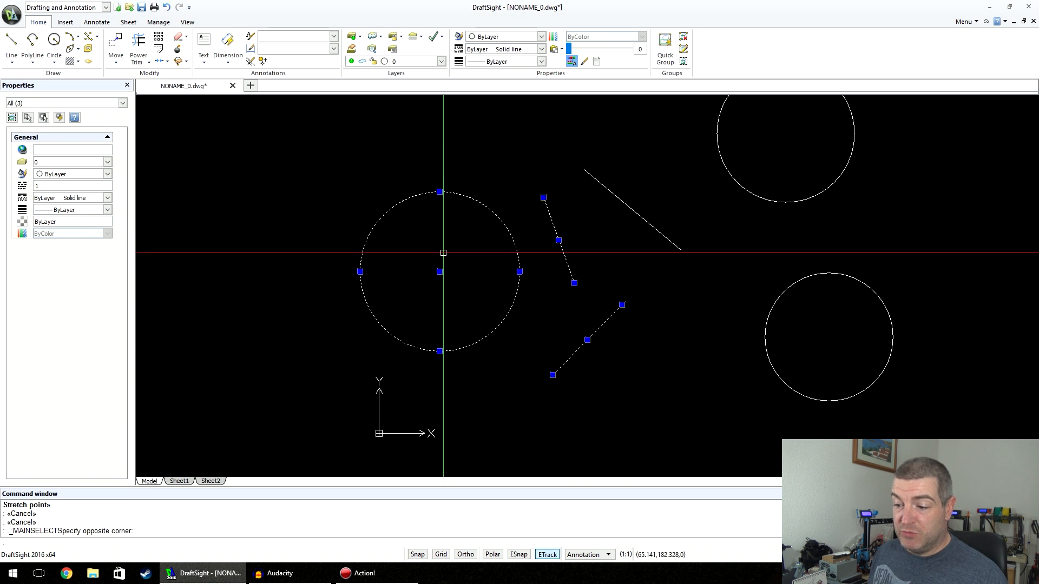
{"action": "left_click", "coordinate": [633, 210]}
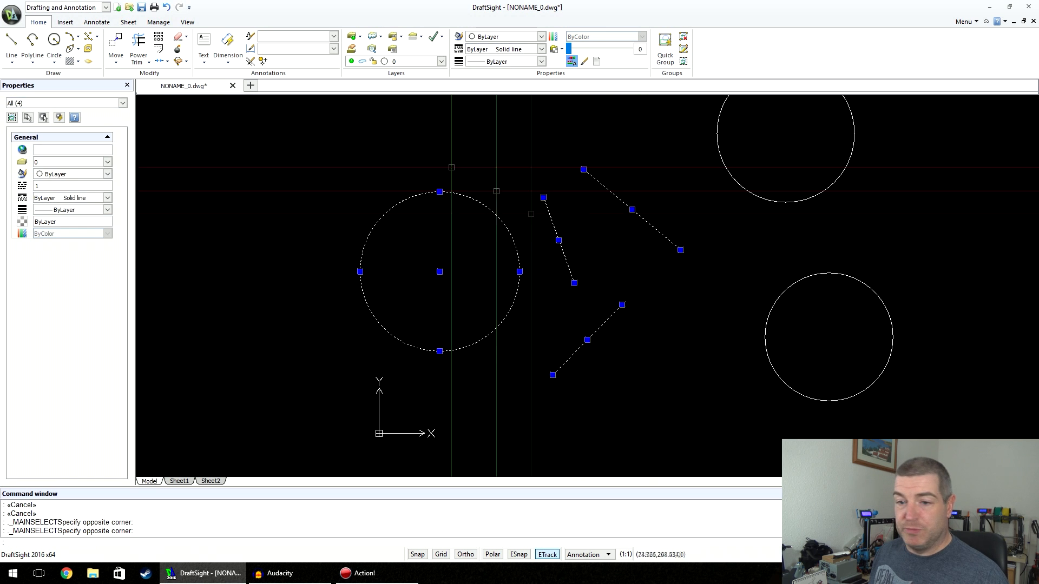
{"action": "left_click", "coordinate": [116, 43]}
{"action": "left_click", "coordinate": [604, 258]}
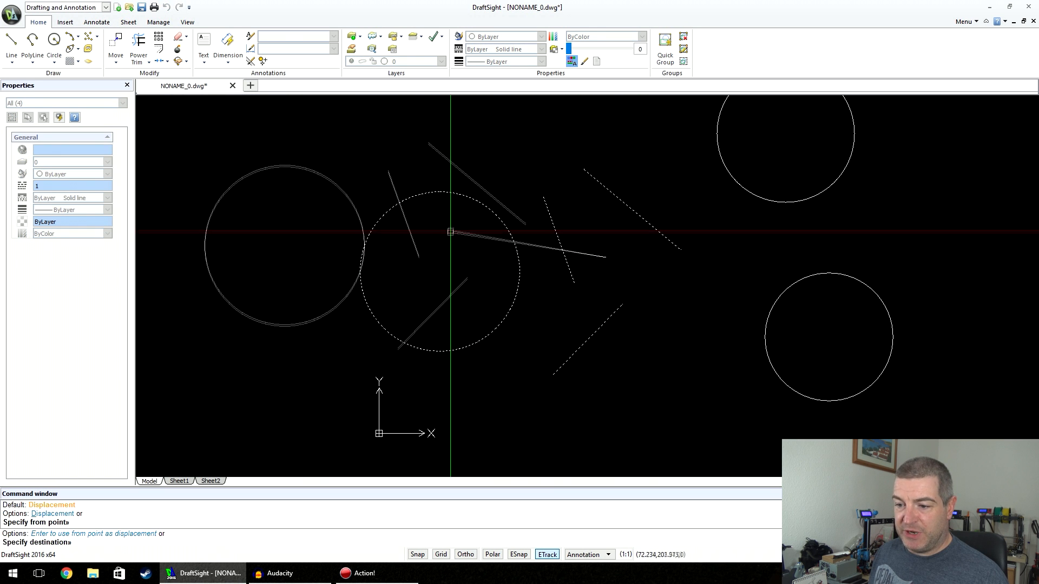
{"action": "left_click", "coordinate": [449, 234]}
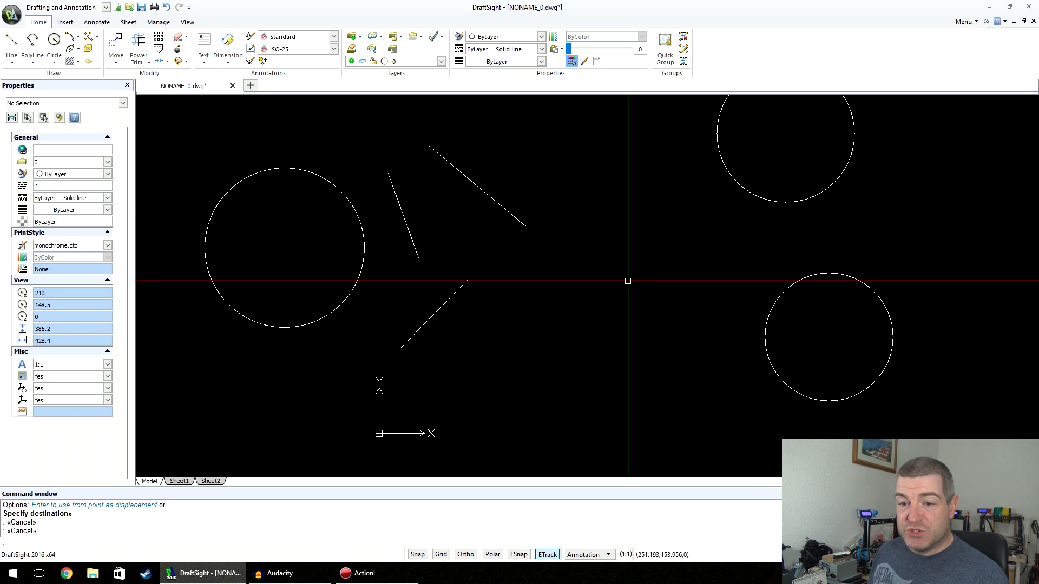
Copy the large left circle three times: between the lines and the smaller circles, at the far right, and below the diagonal line
{"action": "left_click", "coordinate": [116, 60]}
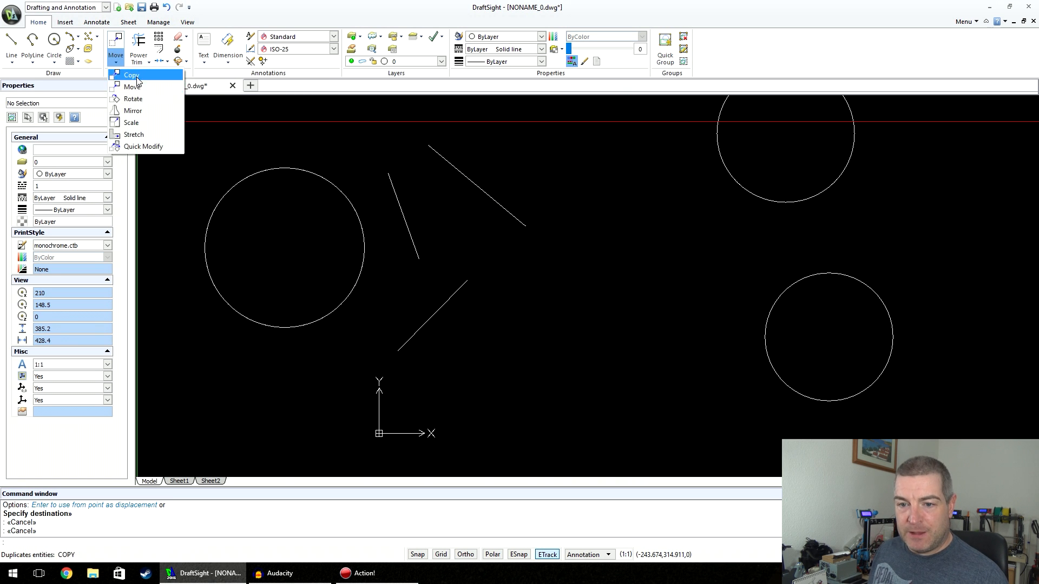
{"action": "left_click", "coordinate": [136, 76]}
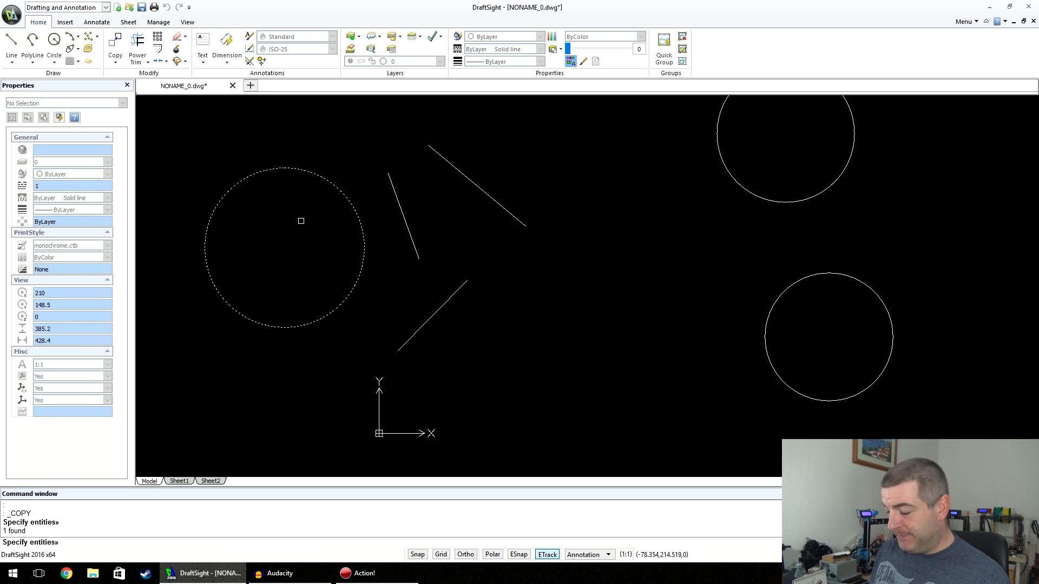
{"action": "key", "text": "Return"}
{"action": "left_click", "coordinate": [277, 217]}
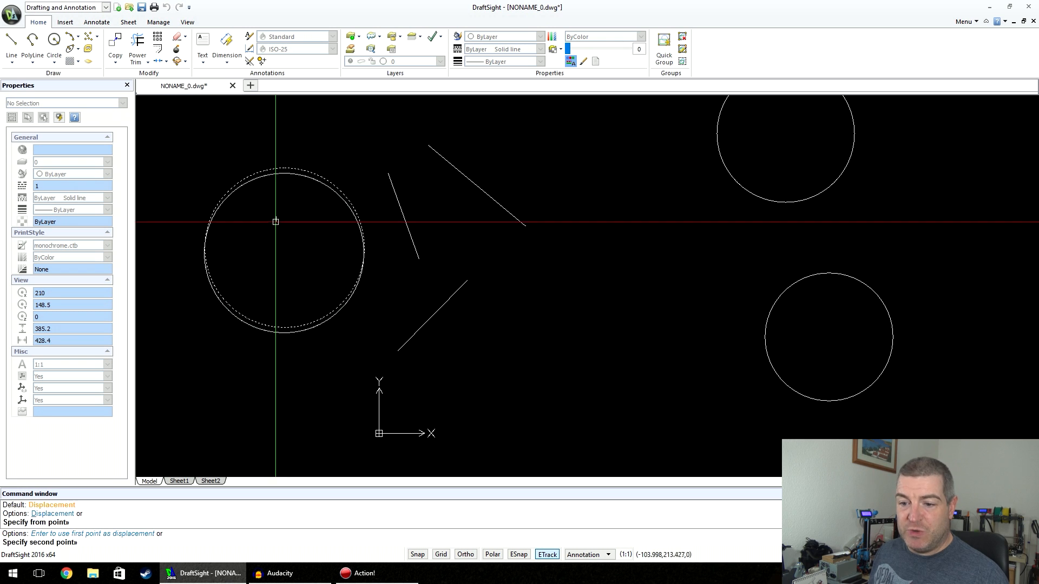
{"action": "left_click", "coordinate": [636, 277]}
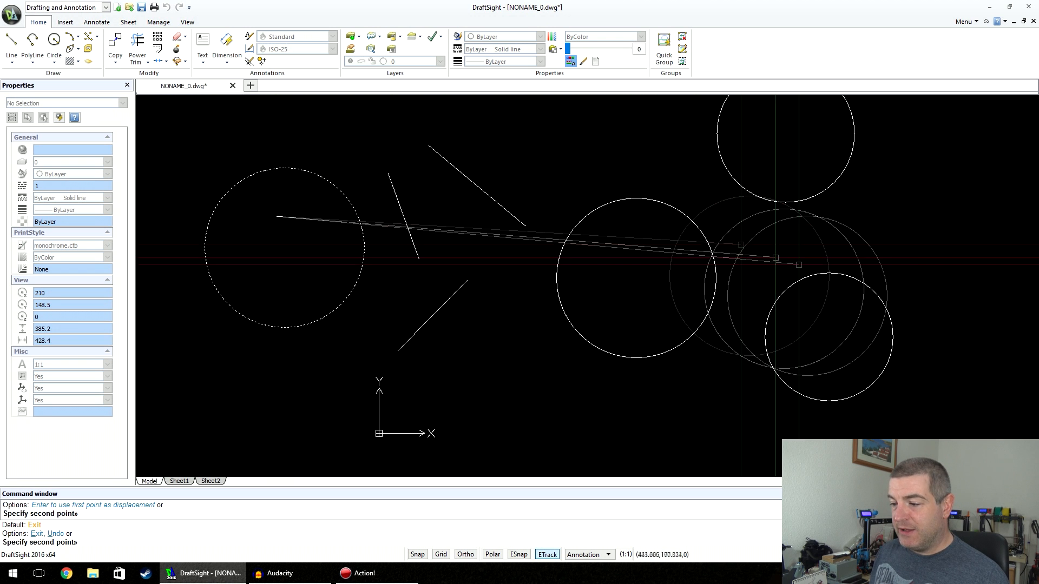
{"action": "left_click", "coordinate": [927, 169]}
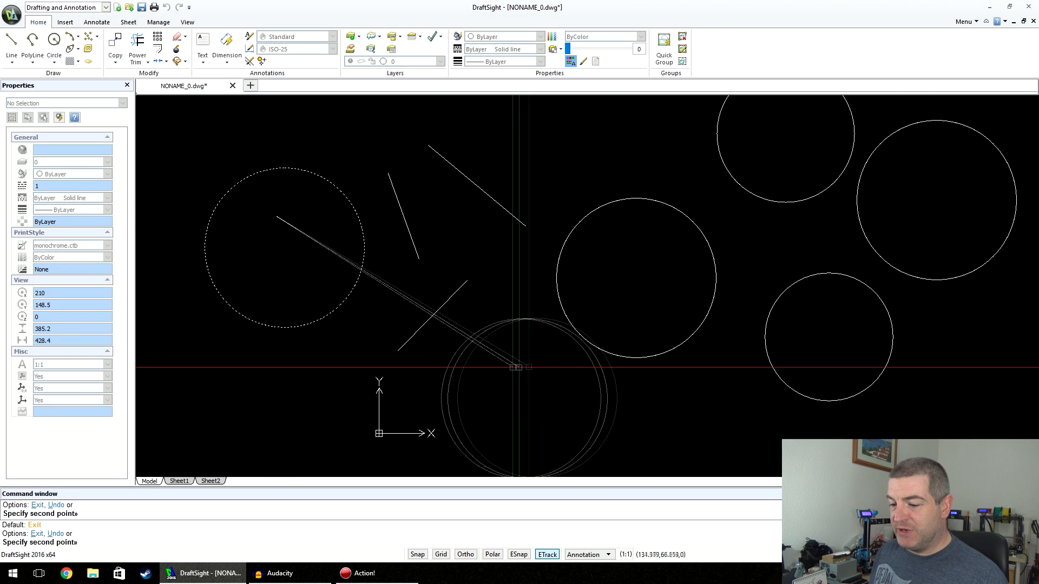
{"action": "key", "text": "Return"}
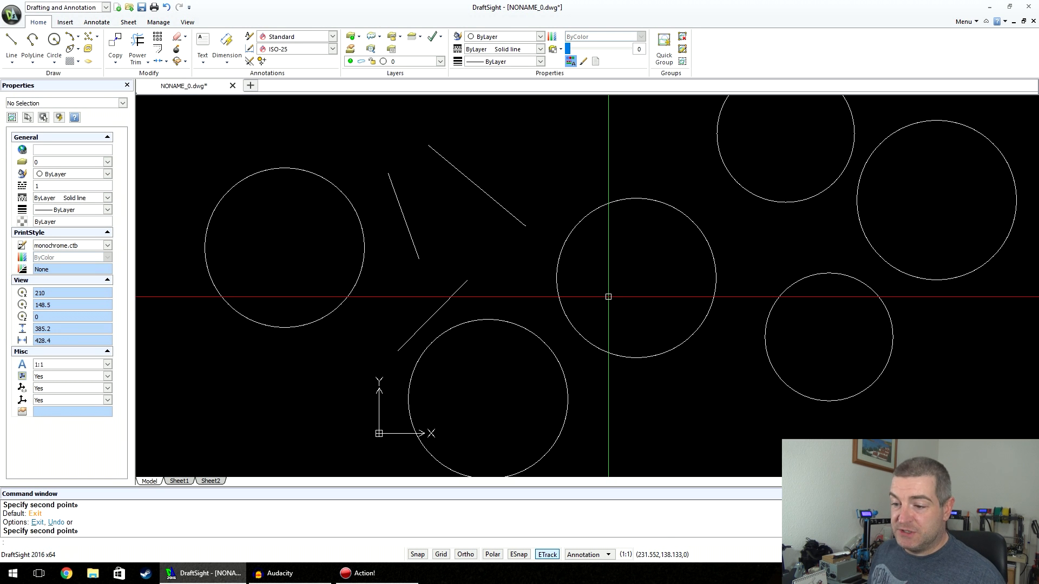
Copy the left circle and the two sloping lines beside it together twice, once up and left and once to the right
{"action": "left_click_drag", "start_coordinate": [498, 157], "coordinate": [278, 239]}
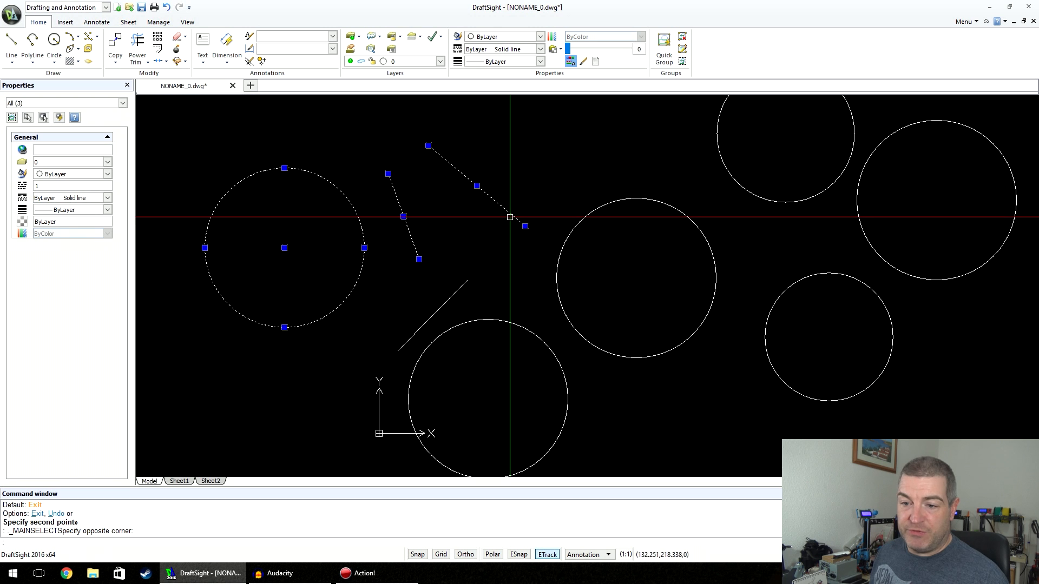
{"action": "left_click", "coordinate": [116, 49]}
{"action": "left_click", "coordinate": [303, 227]}
{"action": "left_click", "coordinate": [253, 162]}
{"action": "left_click", "coordinate": [374, 211]}
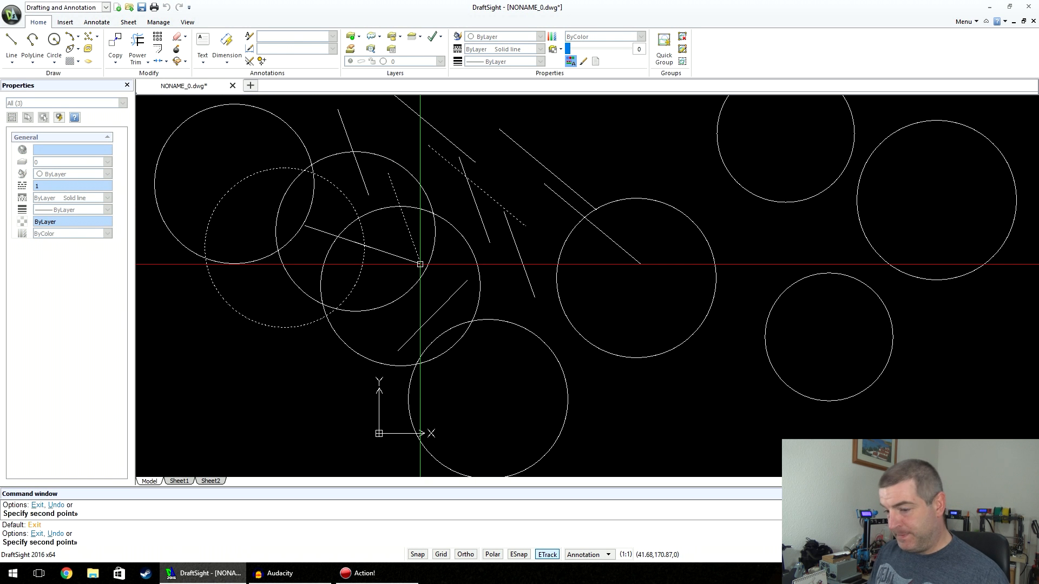
{"action": "key", "text": "Return"}
Delete the overlapping circles on the left together with all the lines around them, and clear any selection
{"action": "left_click", "coordinate": [552, 121]}
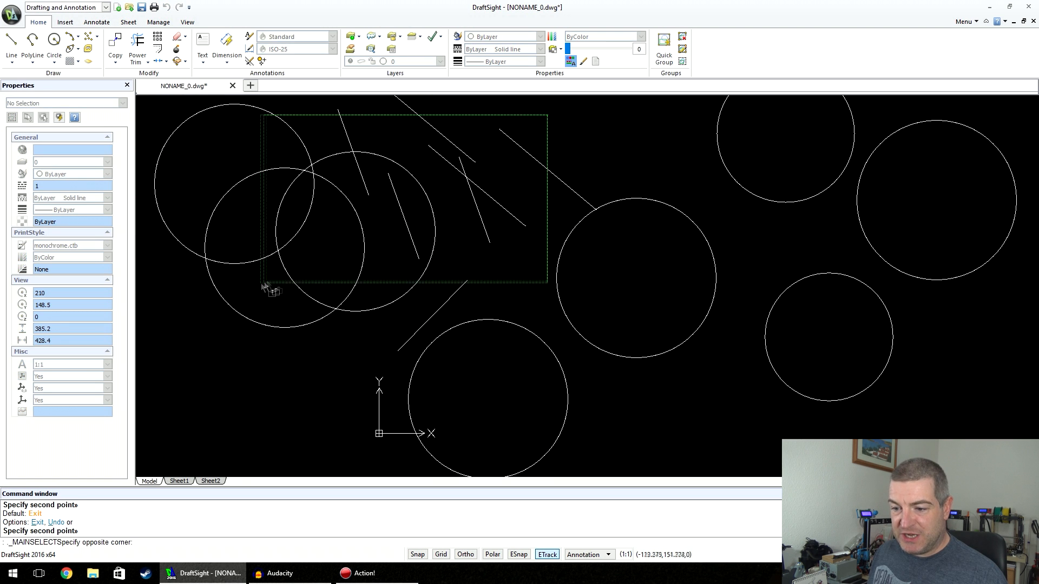
{"action": "left_click", "coordinate": [243, 286]}
{"action": "key", "text": "Delete"}
{"action": "left_click", "coordinate": [648, 246]}
{"action": "left_click", "coordinate": [542, 219]}
{"action": "key", "text": "Escape"}
Draw a zigzag of three connected lines in the cleared area: rising, falling, and a short steep one up
{"action": "type", "text": "l"}
{"action": "key", "text": "Return"}
{"action": "left_click", "coordinate": [225, 231]}
{"action": "left_click", "coordinate": [303, 179]}
{"action": "left_click", "coordinate": [458, 249]}
{"action": "left_click", "coordinate": [480, 157]}
{"action": "key", "text": "Return"}
{"action": "key", "text": "Return"}
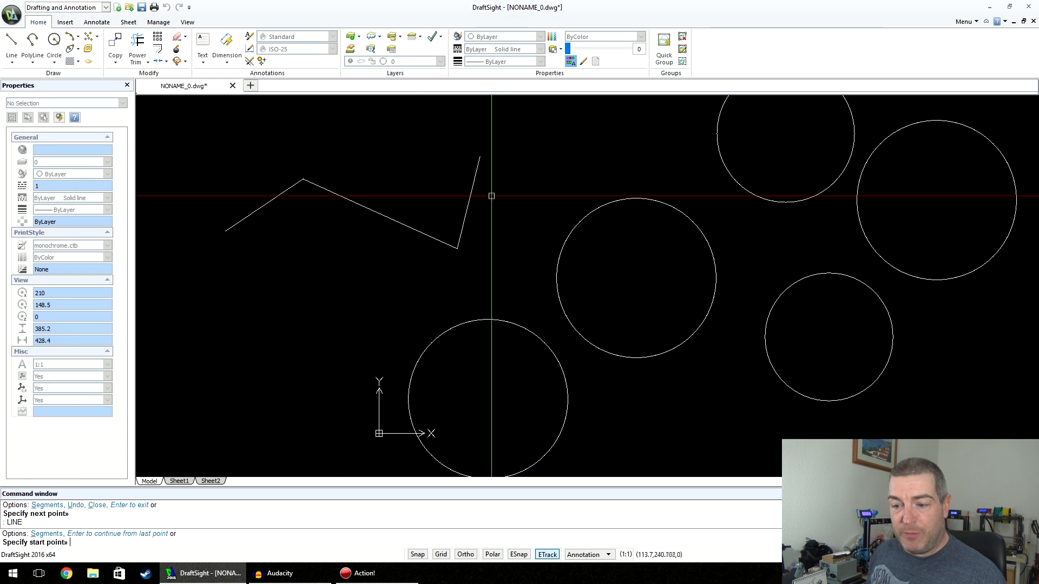
Delete all the circles so that only the zigzag lines are left
{"action": "left_click", "coordinate": [991, 393]}
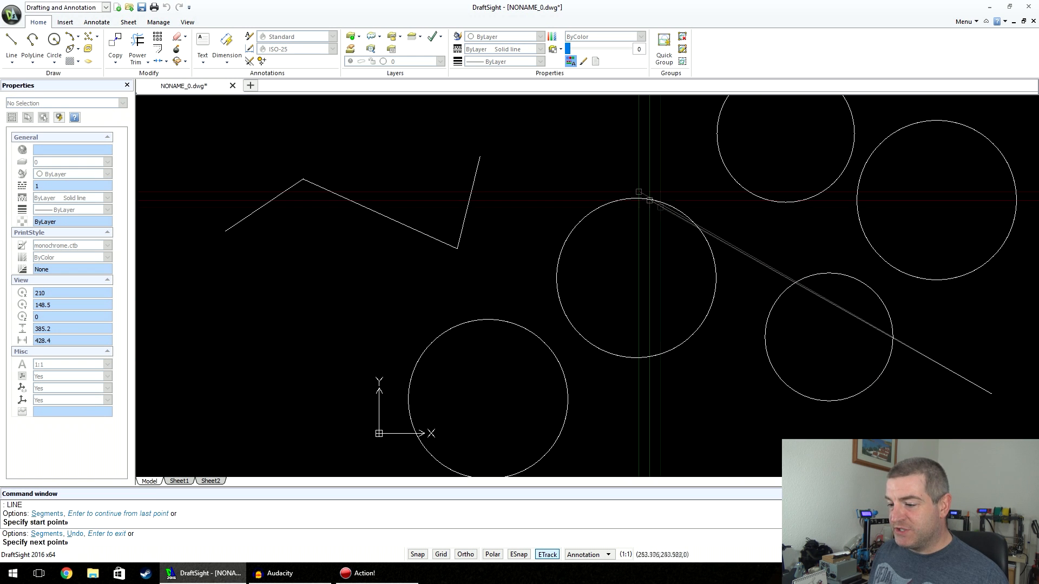
{"action": "key", "text": "Escape"}
{"action": "left_click_drag", "start_coordinate": [939, 174], "coordinate": [514, 424]}
{"action": "key", "text": "Delete"}
Move the steep last line of the zigzag away to the lower right
{"action": "left_click_drag", "start_coordinate": [489, 211], "coordinate": [472, 179]}
{"action": "left_click", "coordinate": [114, 61]}
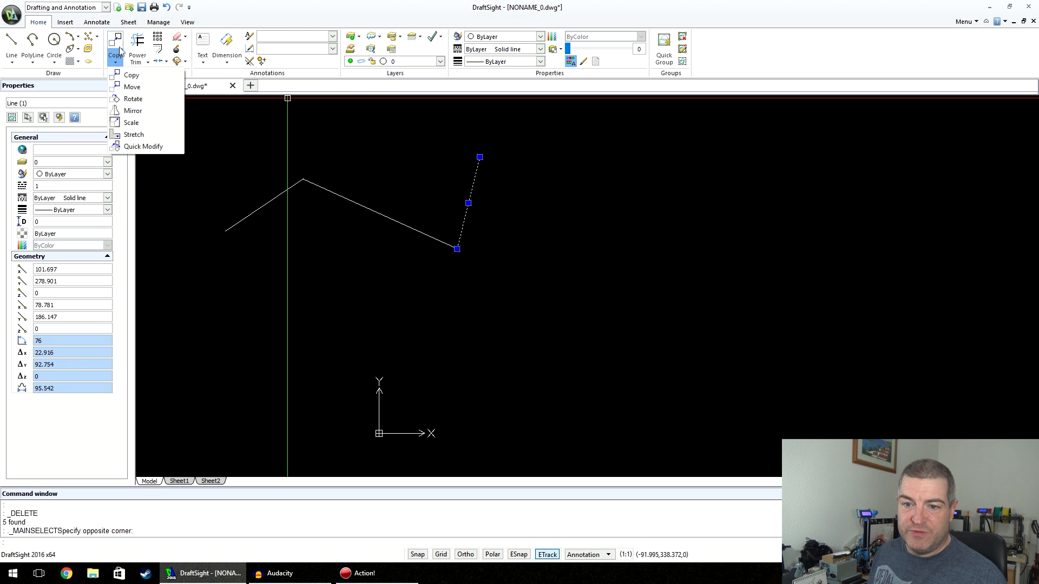
{"action": "left_click", "coordinate": [132, 87]}
{"action": "left_click", "coordinate": [388, 153]}
{"action": "left_click", "coordinate": [644, 266]}
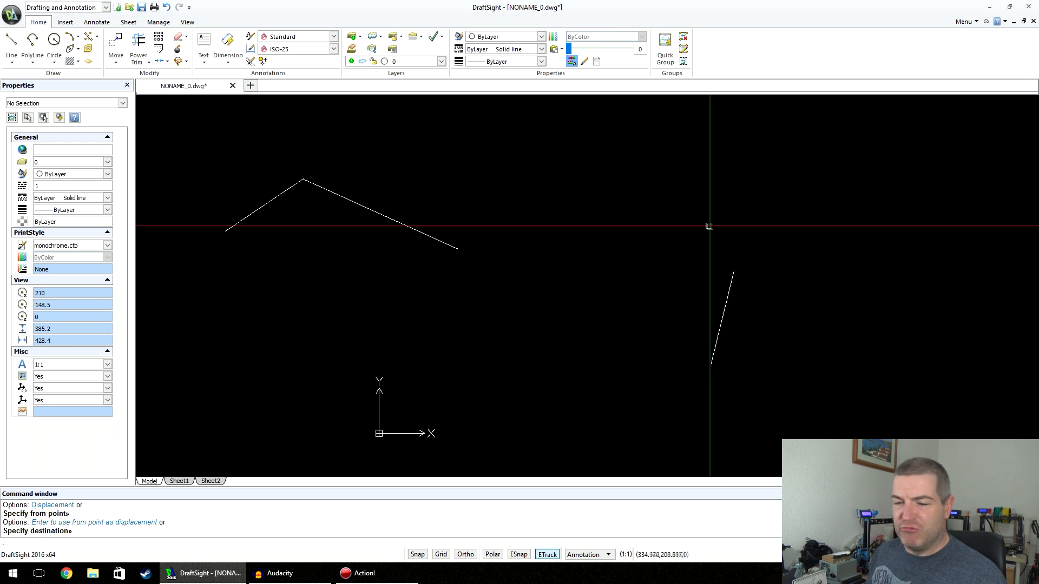
Rotate the separated steep line by 90 degrees about a pivot near its middle
{"action": "left_click", "coordinate": [132, 62]}
{"action": "left_click", "coordinate": [116, 62]}
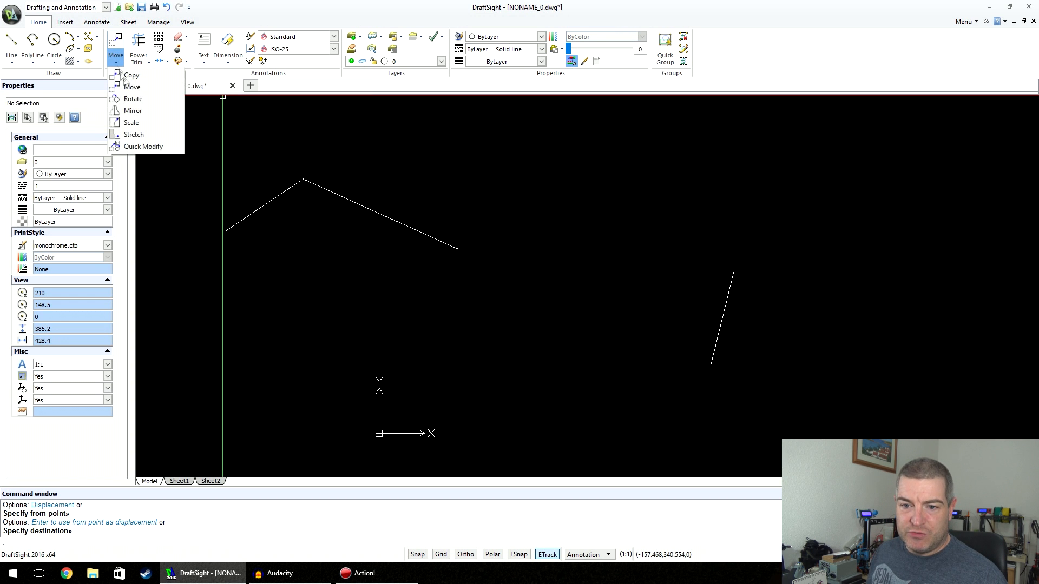
{"action": "left_click", "coordinate": [133, 99]}
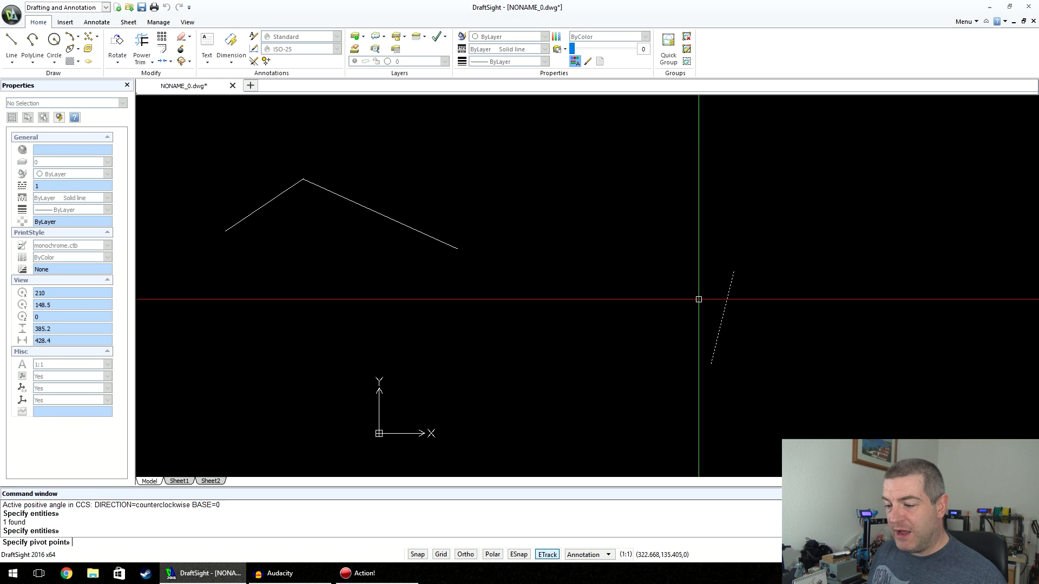
{"action": "left_click", "coordinate": [723, 314]}
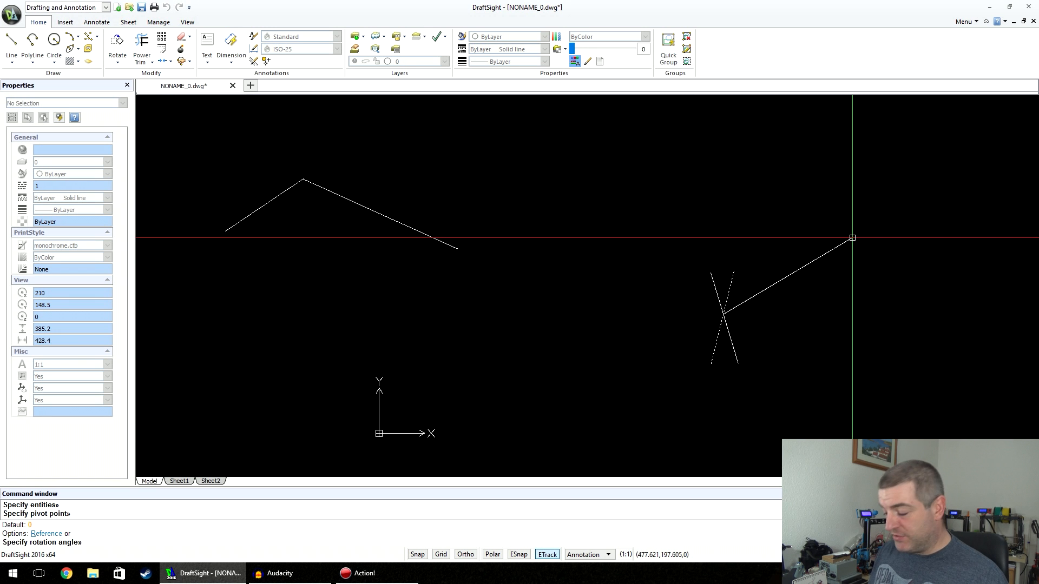
{"action": "type", "text": "0"}
{"action": "key", "text": "Return"}
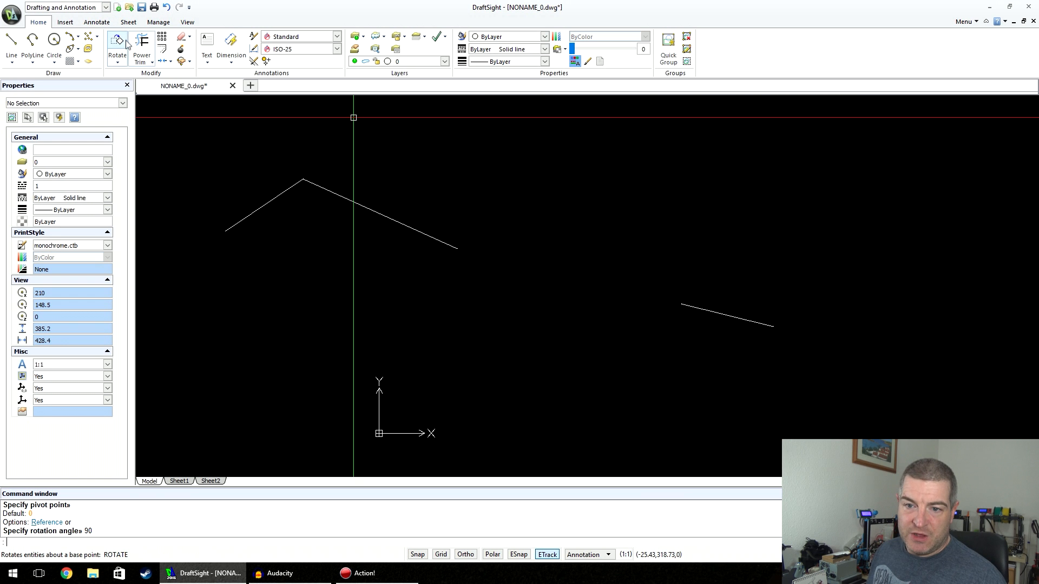
Rotate the separated line freely about its lower-right end until it stands vertical above that pivot
{"action": "left_click", "coordinate": [133, 99]}
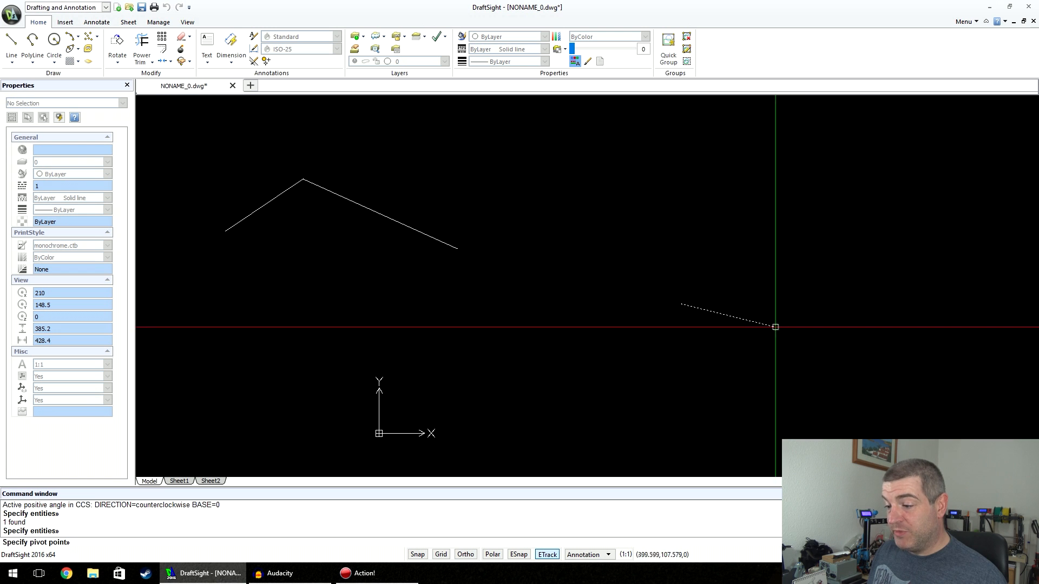
{"action": "left_click", "coordinate": [775, 327]}
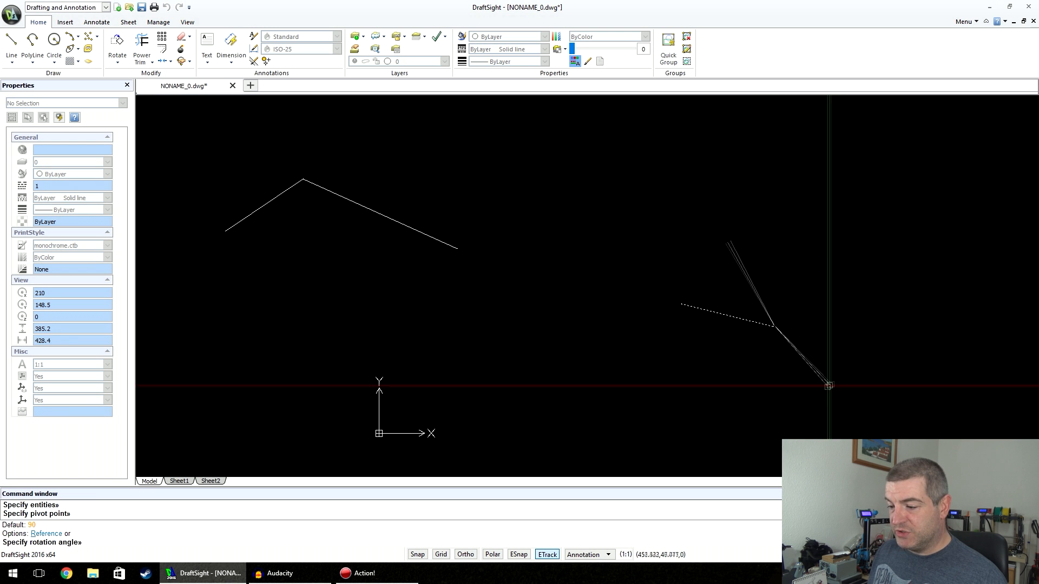
{"action": "left_click", "coordinate": [794, 406]}
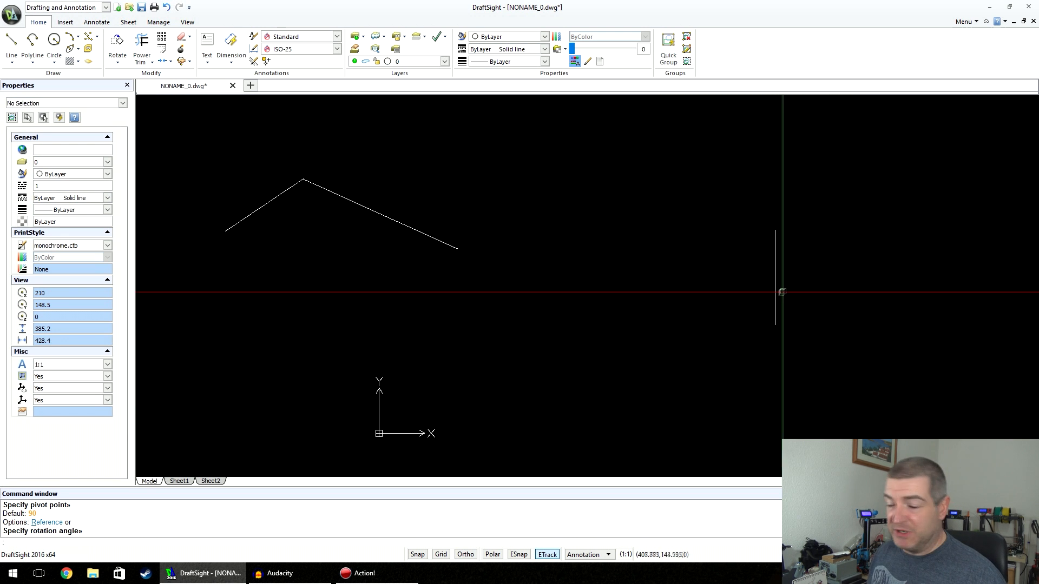
Rotate the vertical line by 90 degrees about a pivot just left of its lower end, then select it briefly and clear the selection
{"action": "left_click", "coordinate": [118, 48]}
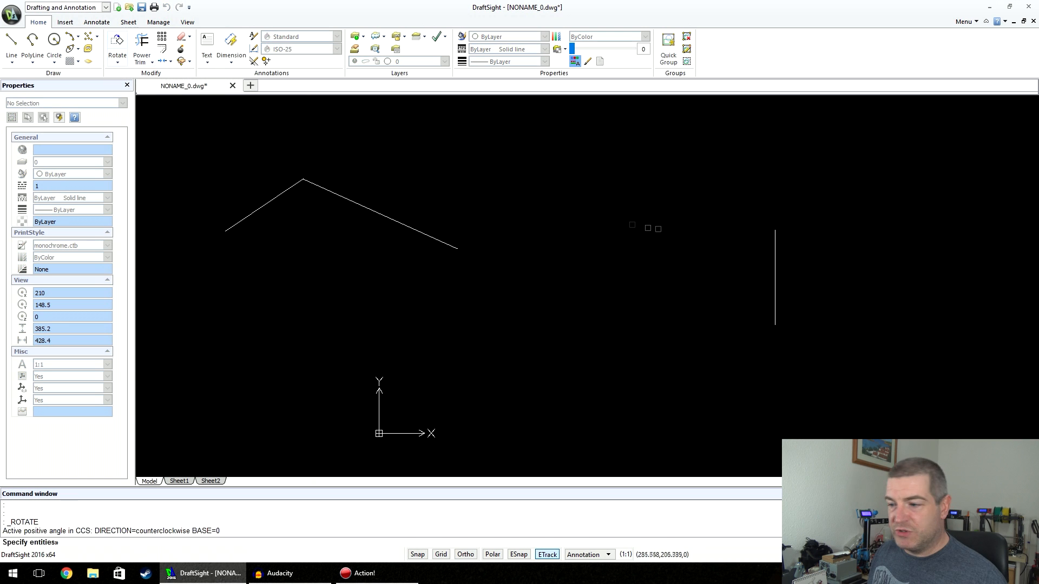
{"action": "left_click", "coordinate": [774, 263]}
{"action": "key", "text": "Return"}
{"action": "left_click", "coordinate": [764, 325]}
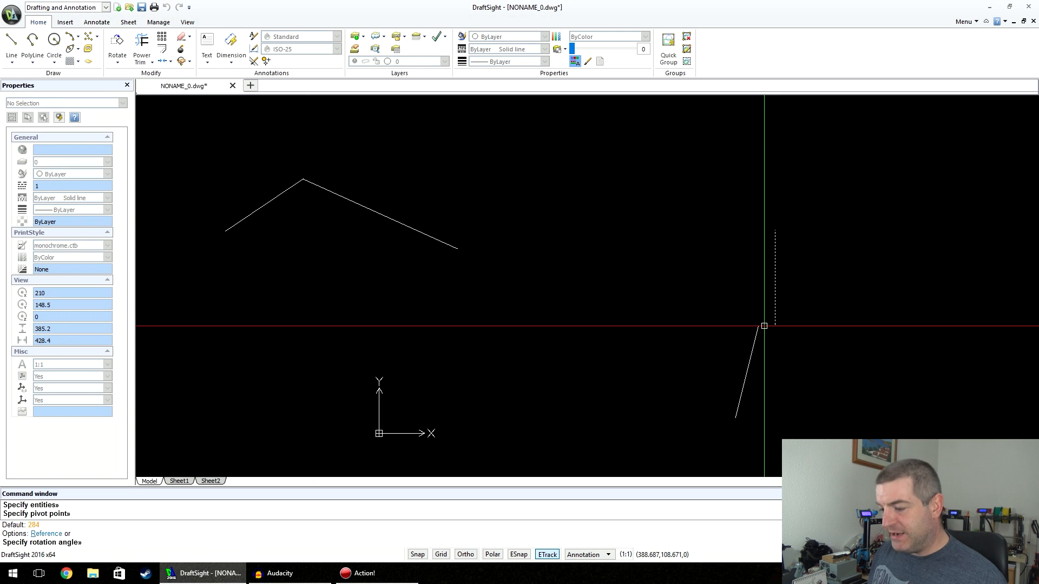
{"action": "type", "text": "90"}
{"action": "key", "text": "Return"}
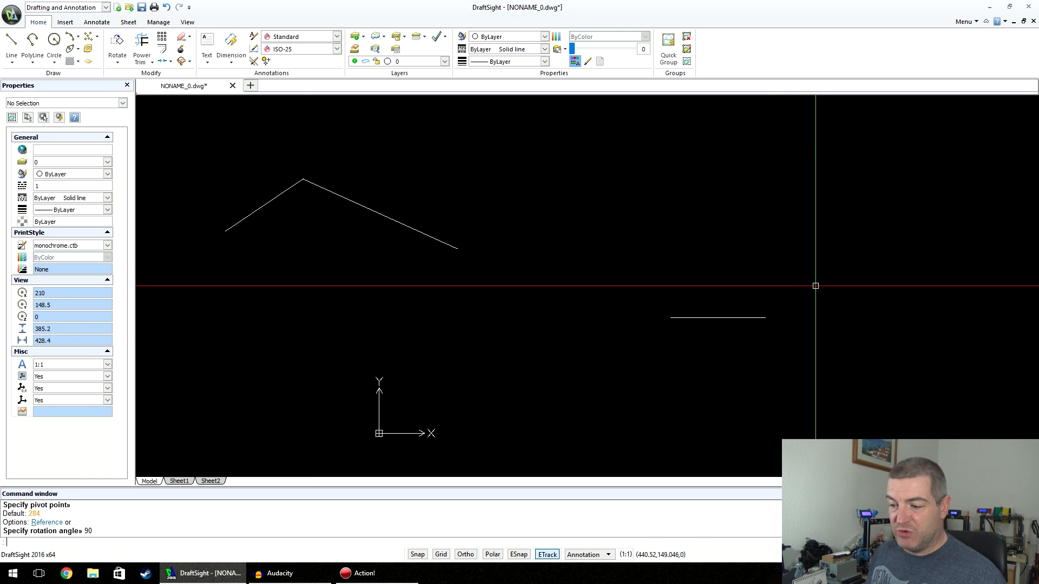
{"action": "left_click", "coordinate": [749, 295]}
{"action": "left_click", "coordinate": [720, 330]}
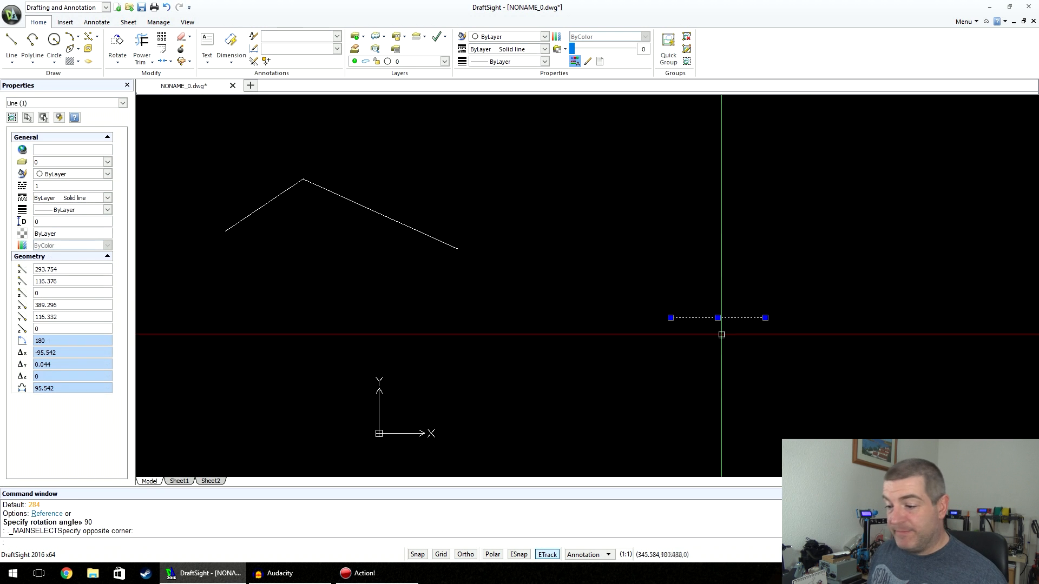
{"action": "key", "text": "Escape"}
{"action": "key", "text": "Escape"}
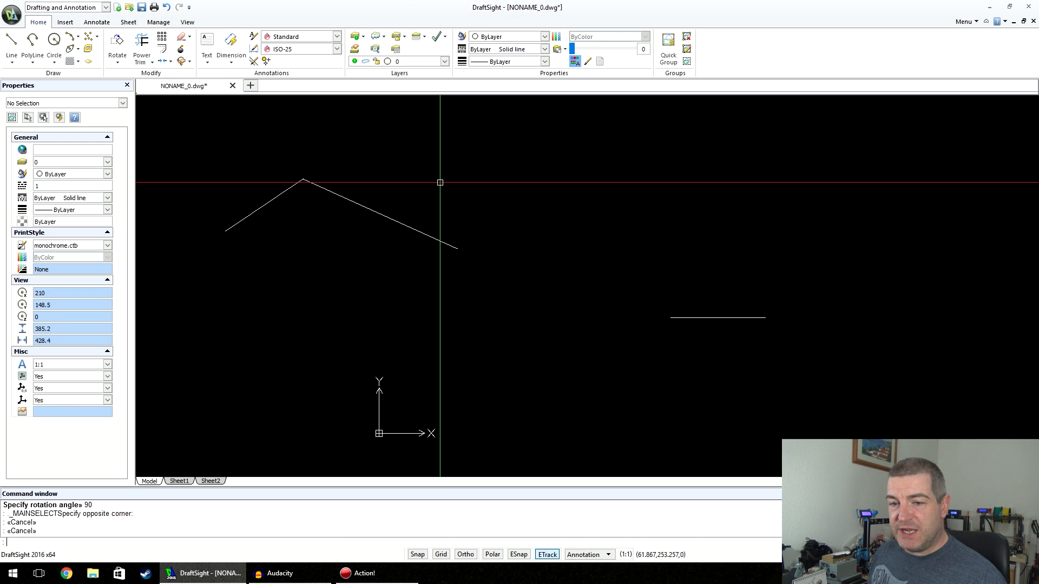
Delete the two connected sloping lines and the separate horizontal line to empty the drawing
{"action": "left_click", "coordinate": [431, 157]}
{"action": "left_click", "coordinate": [265, 198]}
{"action": "key", "text": "Delete"}
{"action": "left_click", "coordinate": [789, 269]}
{"action": "left_click", "coordinate": [688, 367]}
{"action": "key", "text": "Delete"}
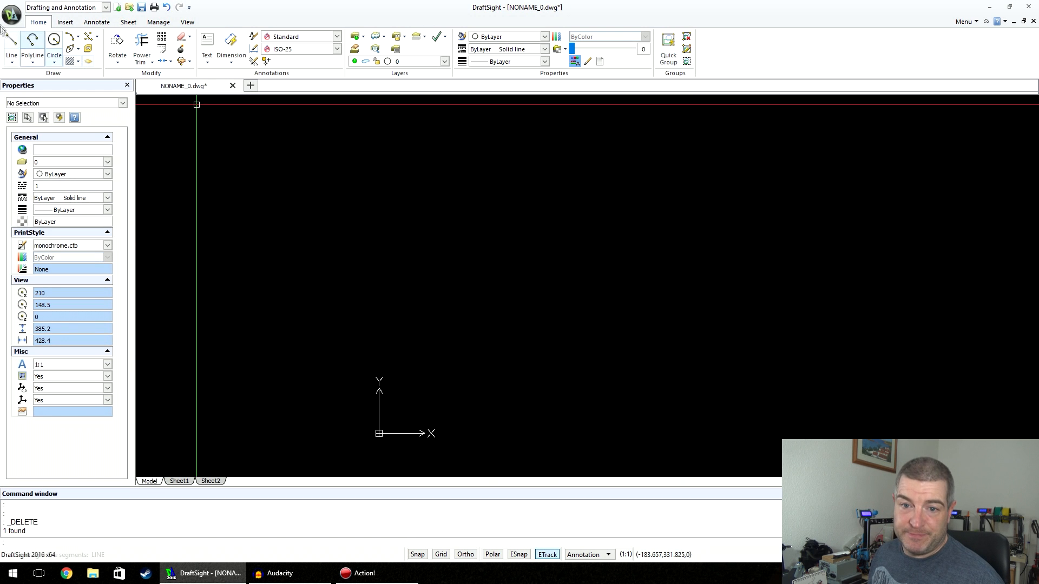
With Ortho on, draw four connected lines up, right, down and left, the last about 260 long and crossing the first
{"action": "left_click", "coordinate": [12, 44]}
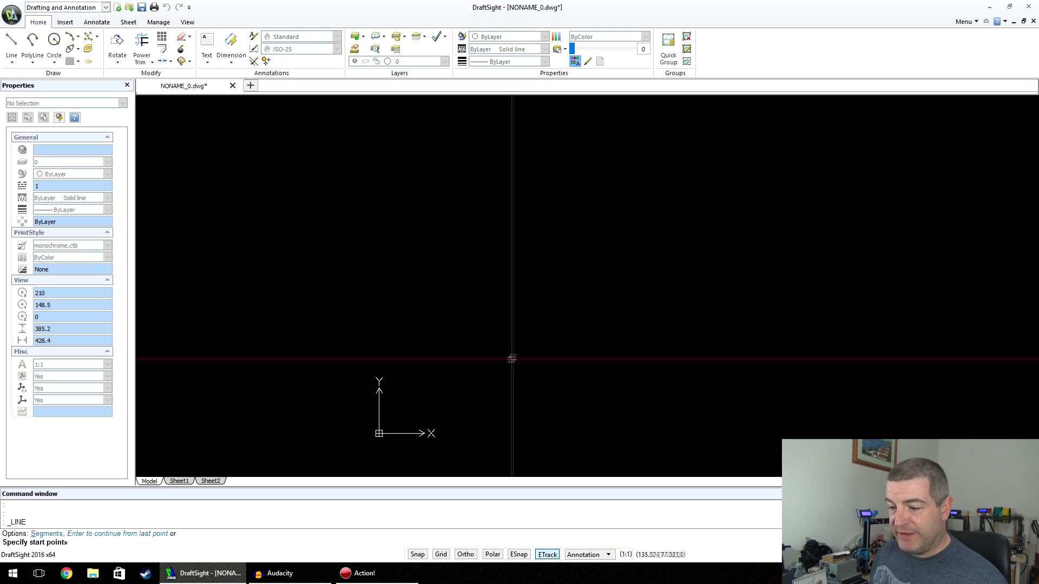
{"action": "left_click", "coordinate": [509, 351]}
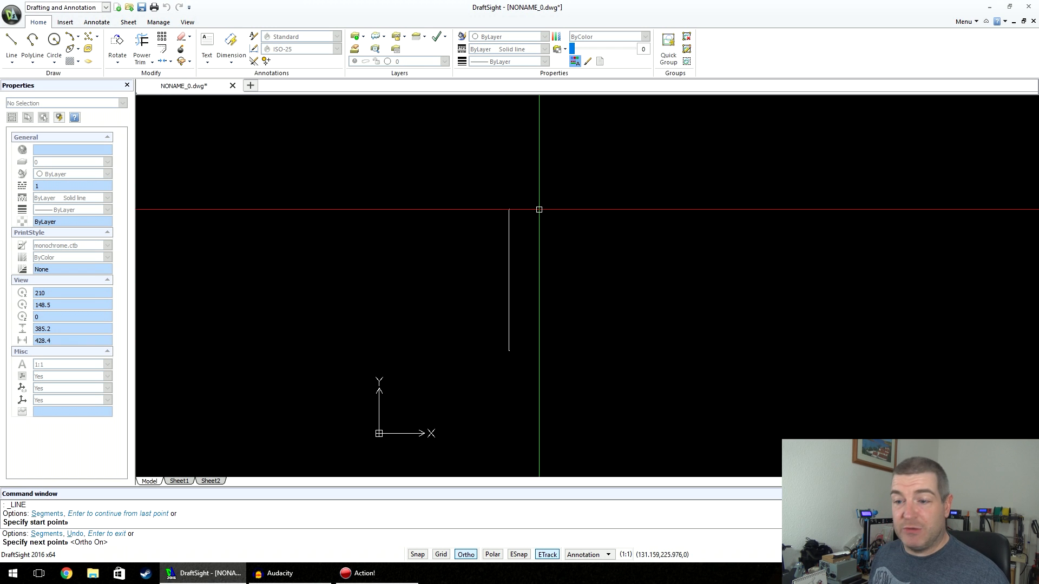
{"action": "left_click", "coordinate": [535, 162]}
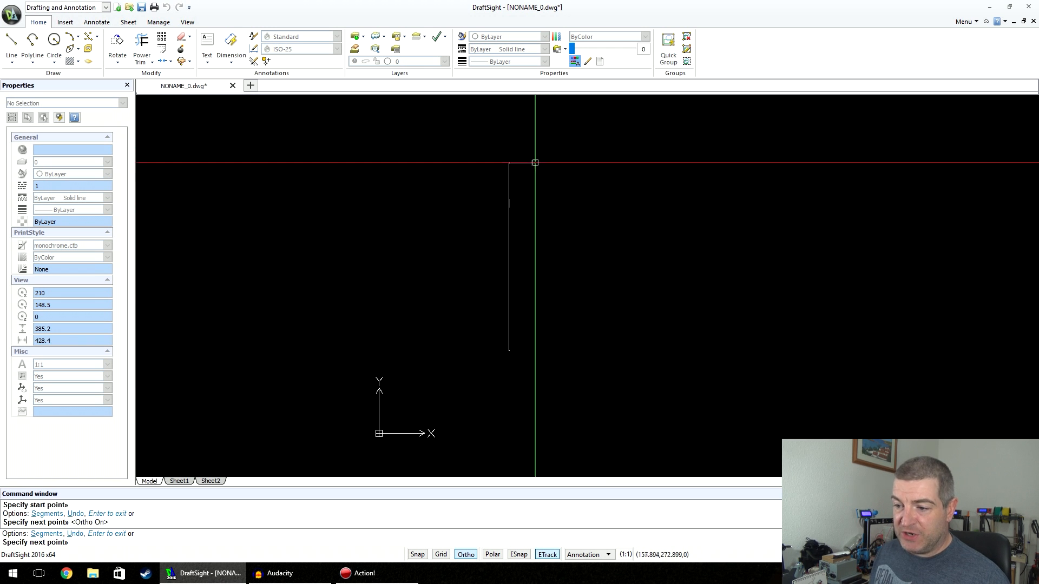
{"action": "left_click", "coordinate": [698, 199]}
{"action": "left_click", "coordinate": [719, 310]}
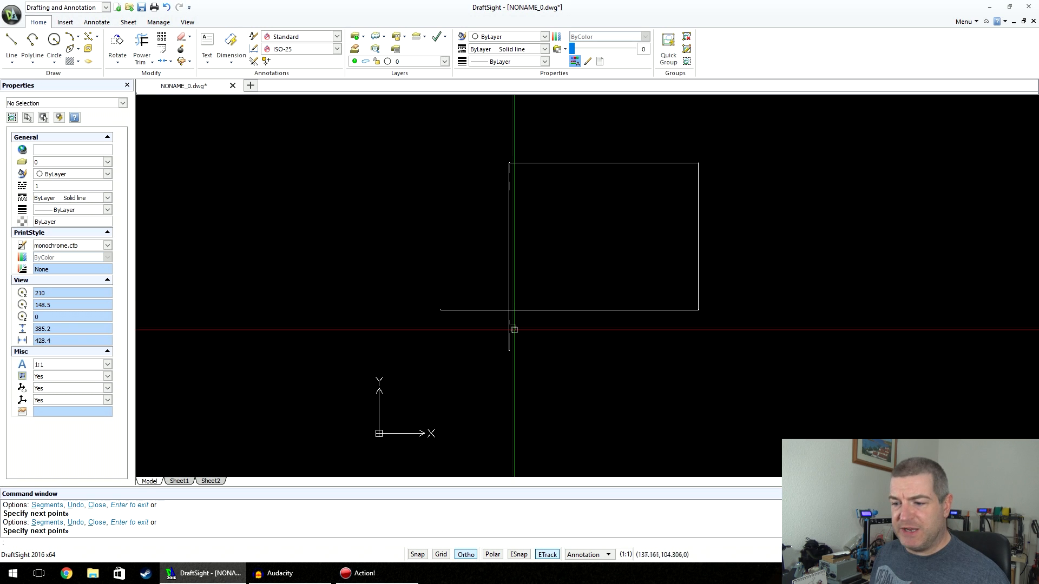
{"action": "key", "text": "Return"}
Highlight the bottom line and the two vertical lines to show them as separate entities, and clear the selection
{"action": "left_click", "coordinate": [562, 290]}
{"action": "left_click", "coordinate": [545, 333]}
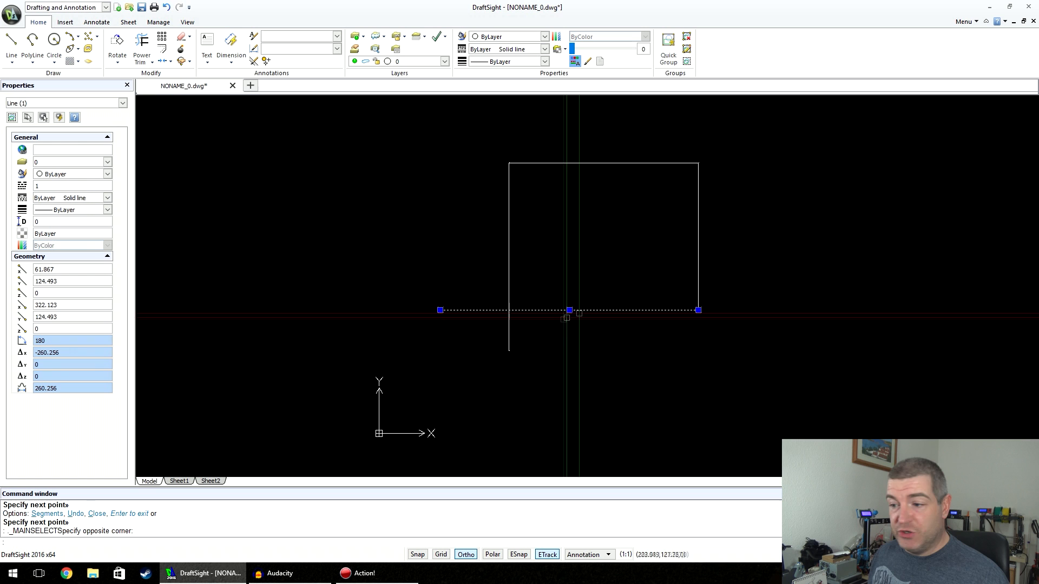
{"action": "left_click", "coordinate": [509, 190]}
{"action": "left_click", "coordinate": [697, 233]}
{"action": "key", "text": "Escape"}
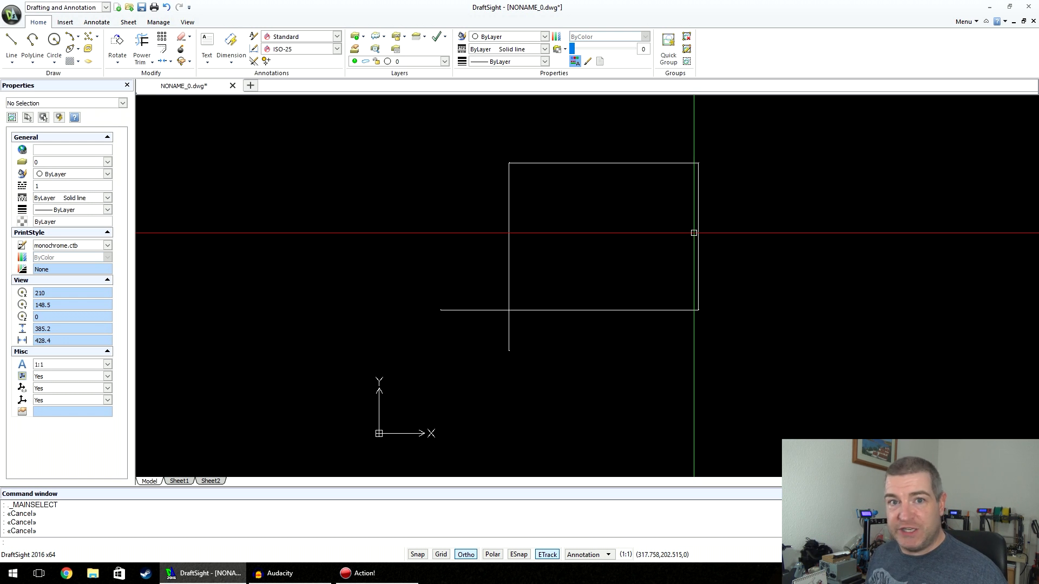
Offset the rectangle's right vertical line outward by a distance of 10
{"action": "middle_click_drag", "start_coordinate": [765, 225], "coordinate": [742, 240]}
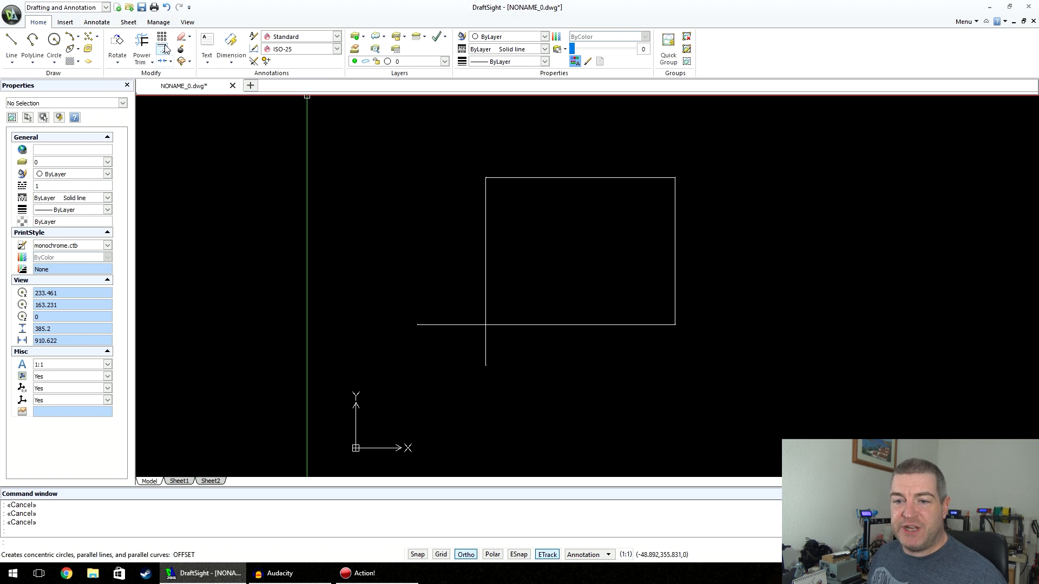
{"action": "left_click", "coordinate": [165, 49]}
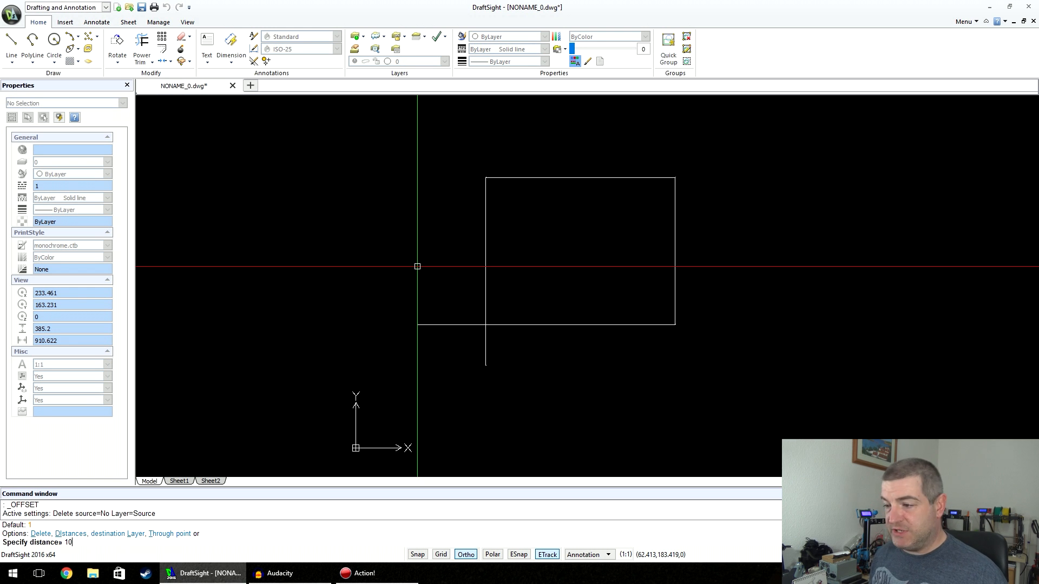
{"action": "key", "text": "Return"}
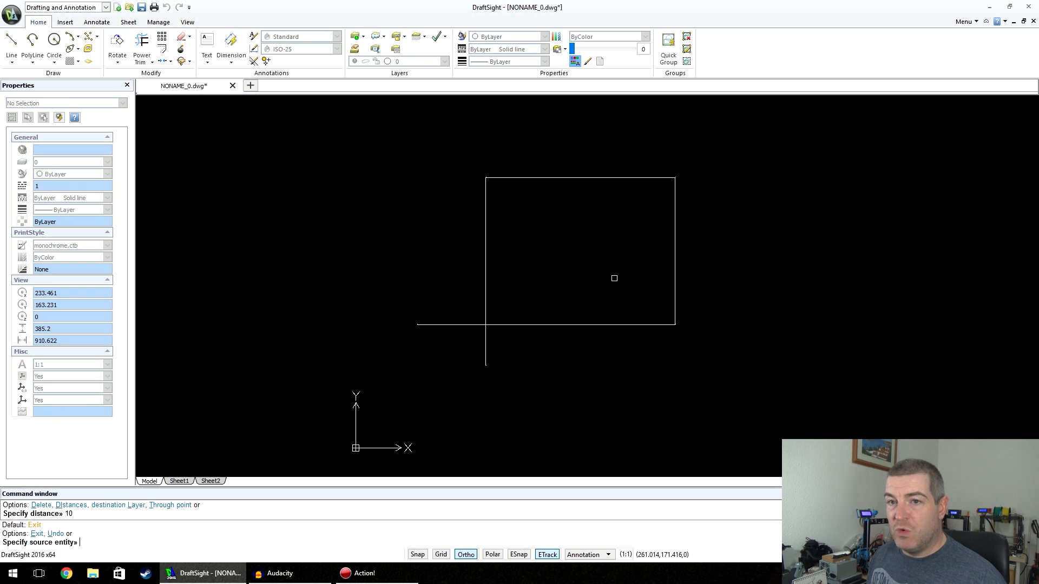
{"action": "left_click", "coordinate": [673, 214]}
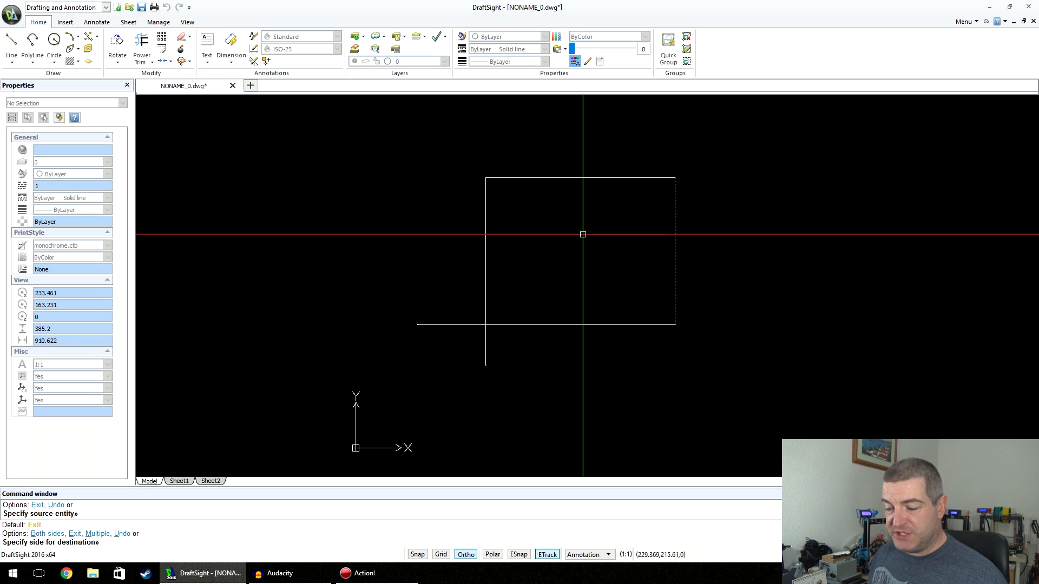
{"action": "left_click", "coordinate": [778, 235]}
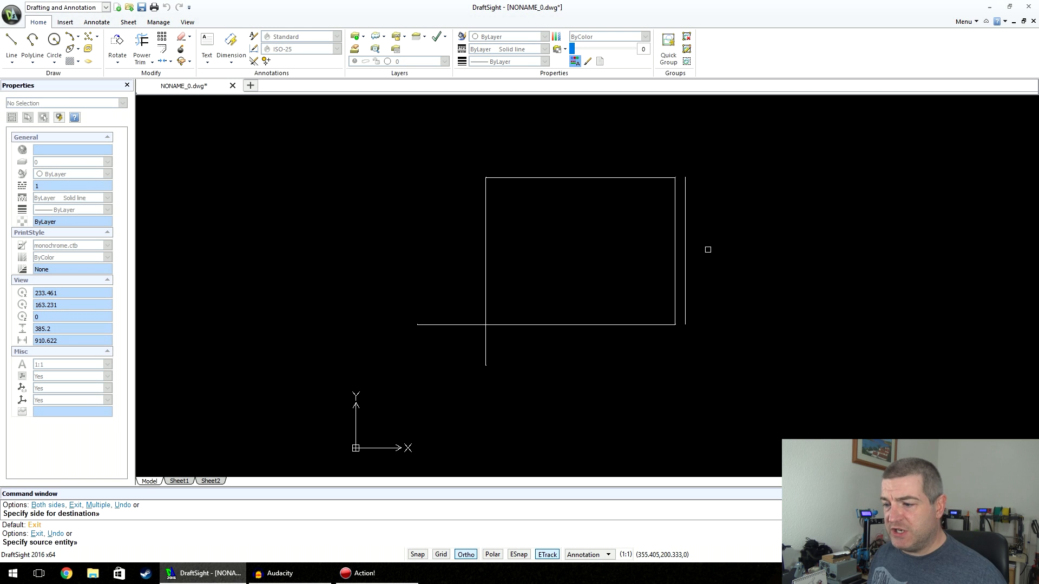
Offset each newest vertical line outward again at the same distance until four more parallel lines are added, and end the command
{"action": "left_click", "coordinate": [685, 234]}
{"action": "left_click", "coordinate": [747, 223]}
{"action": "left_click", "coordinate": [694, 237]}
{"action": "left_click", "coordinate": [725, 233]}
{"action": "left_click", "coordinate": [705, 238]}
{"action": "left_click", "coordinate": [734, 241]}
{"action": "left_click", "coordinate": [715, 243]}
{"action": "left_click", "coordinate": [748, 245]}
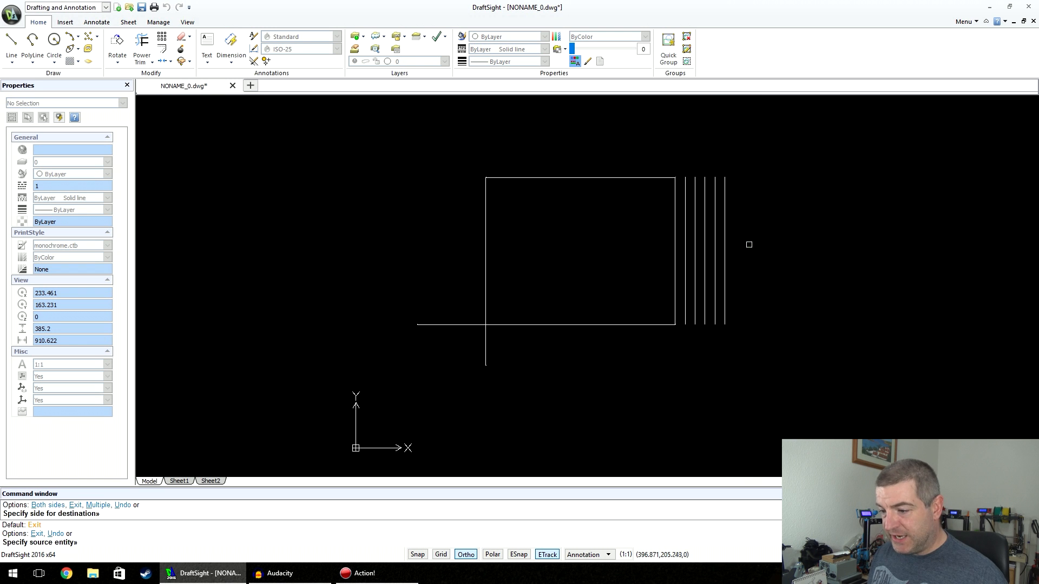
{"action": "key", "text": "Escape"}
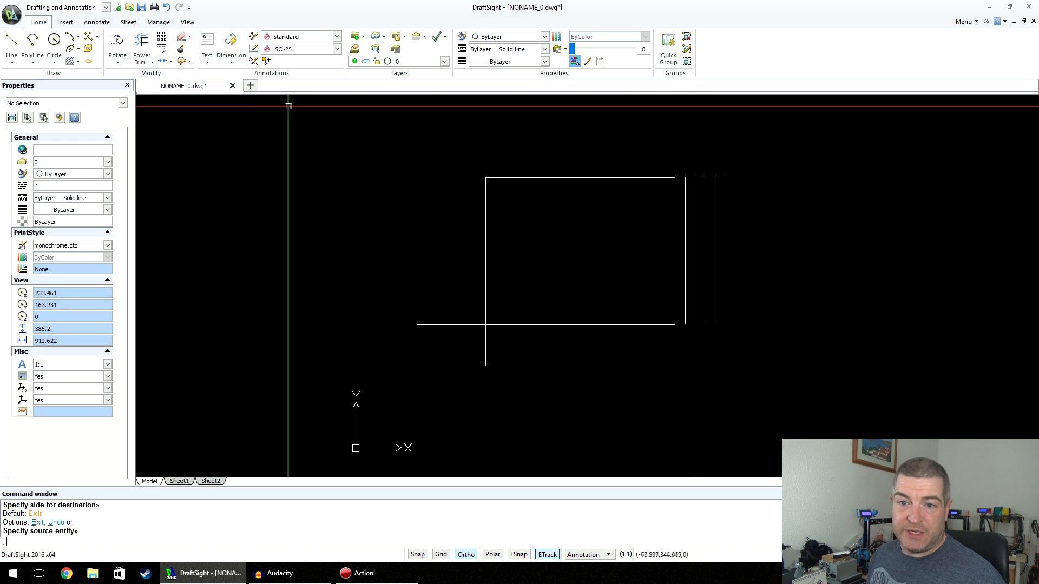
Offset the top horizontal line downward inside the rectangle three times in succession at a distance of 25
{"action": "left_click", "coordinate": [162, 49]}
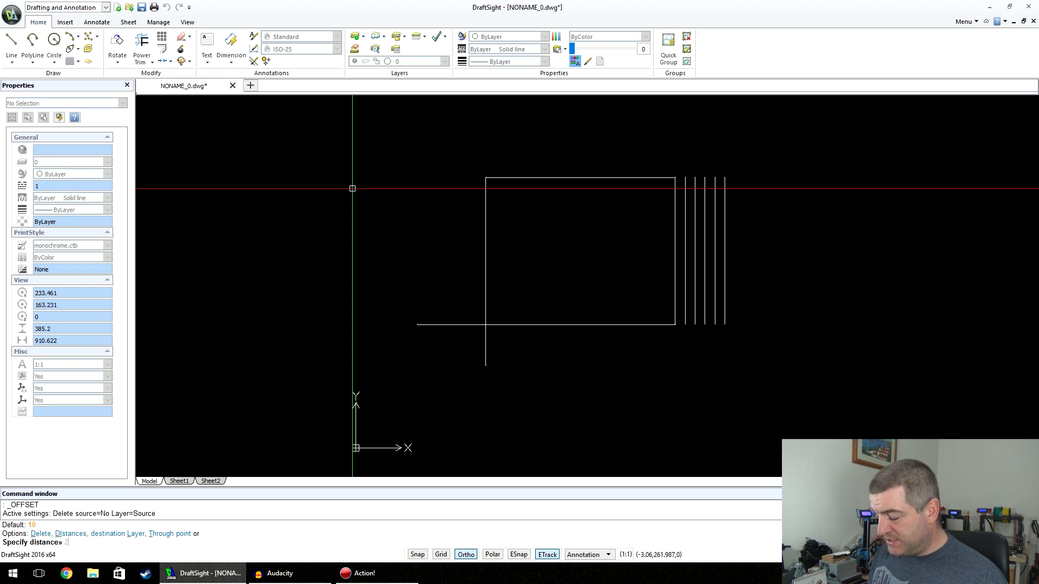
{"action": "key", "text": "Return"}
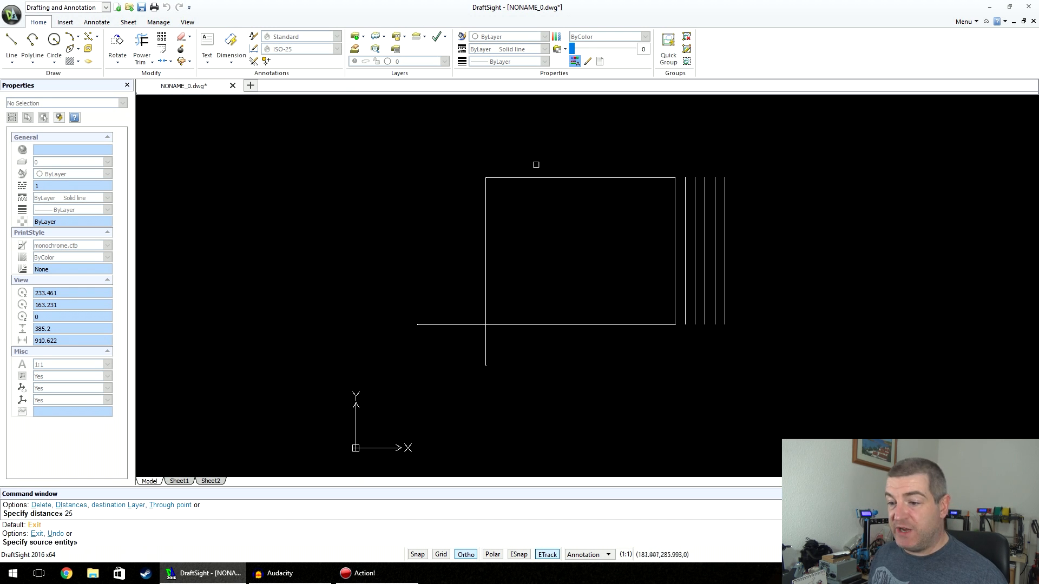
{"action": "left_click", "coordinate": [548, 177]}
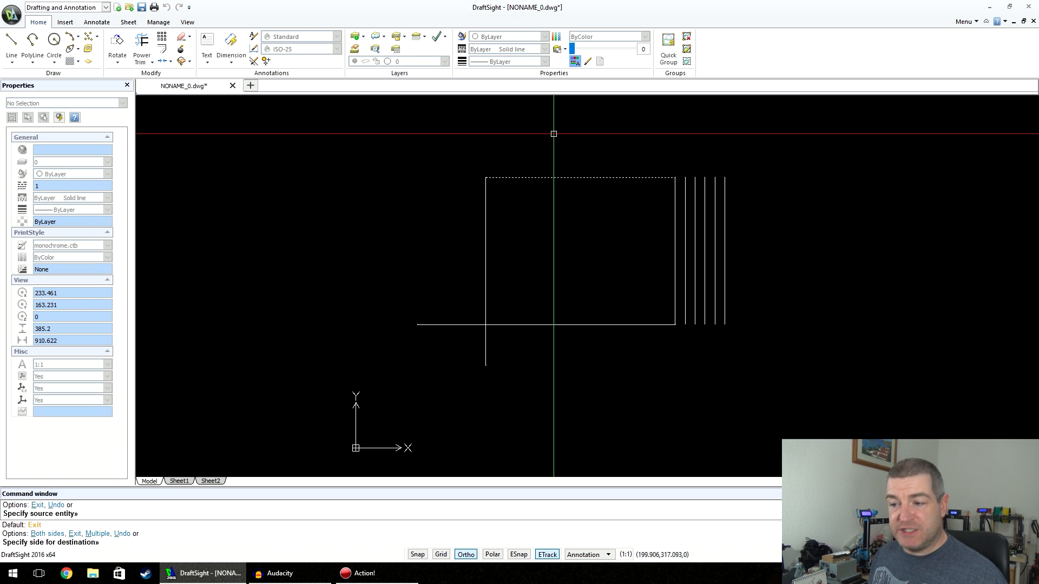
{"action": "left_click", "coordinate": [553, 211]}
{"action": "left_click", "coordinate": [554, 202]}
{"action": "left_click", "coordinate": [557, 217]}
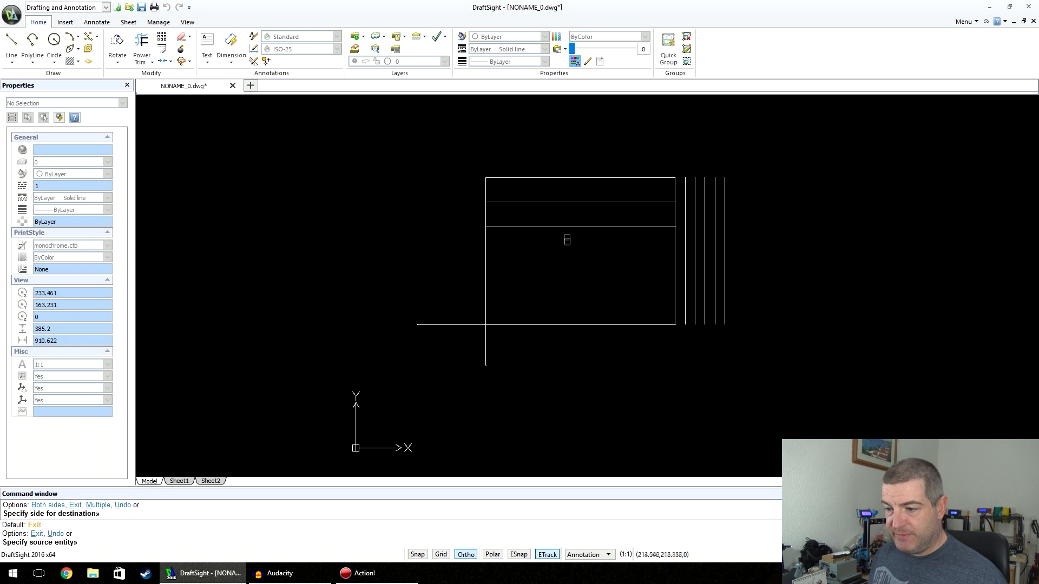
{"action": "left_click", "coordinate": [567, 226]}
{"action": "left_click", "coordinate": [566, 265]}
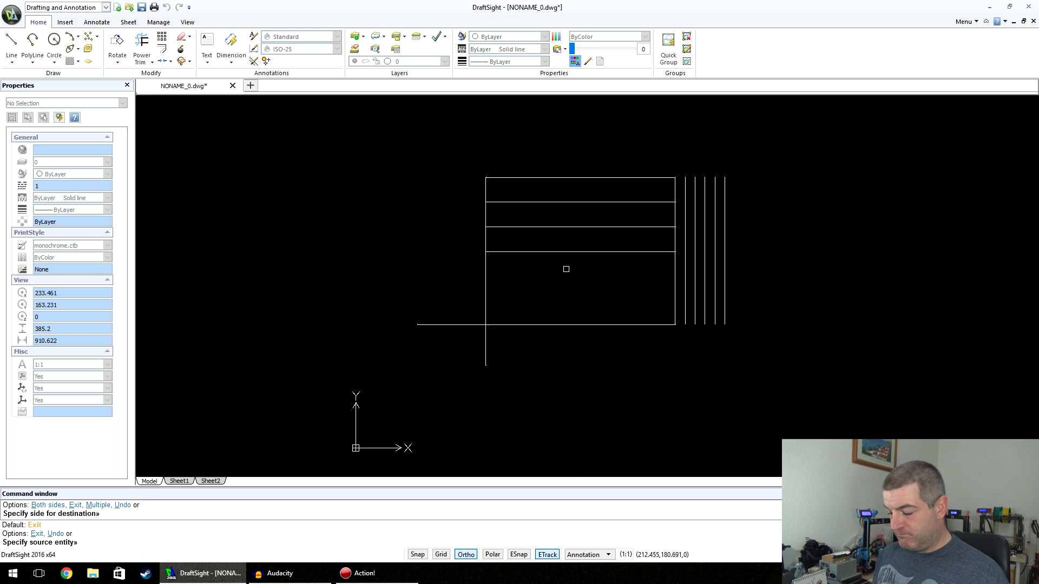
{"action": "key", "text": "Return"}
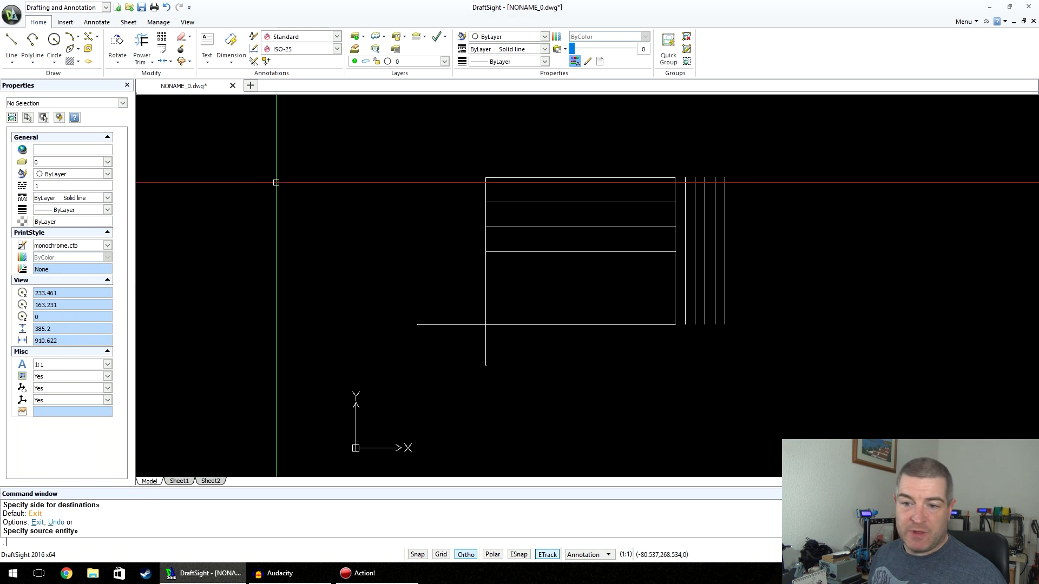
Draw a circle with a radius of 30 in the empty area left of the rectangle
{"action": "left_click", "coordinate": [54, 40]}
{"action": "left_click", "coordinate": [262, 207]}
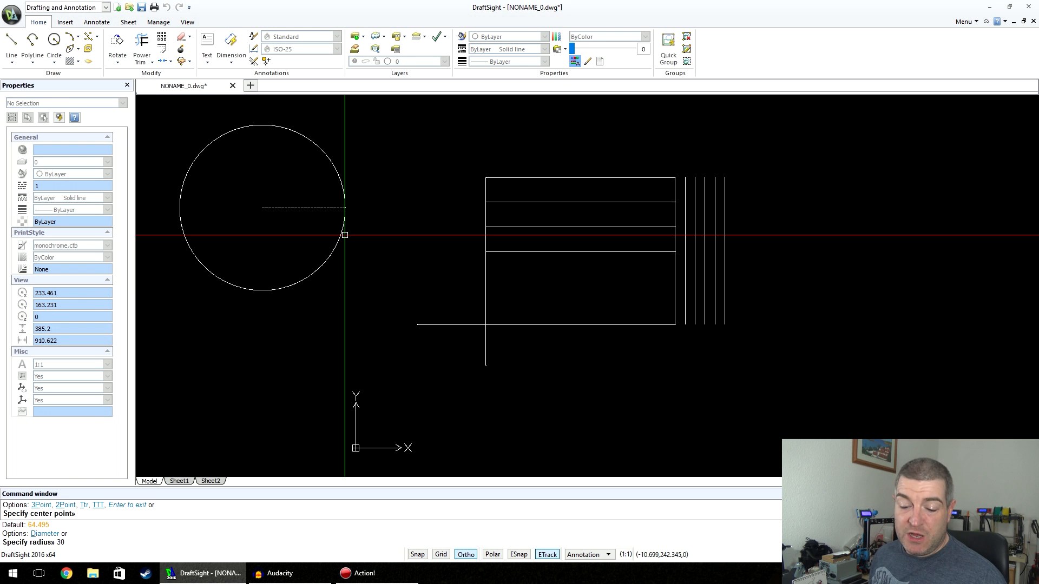
{"action": "type", "text": "30"}
{"action": "key", "text": "Return"}
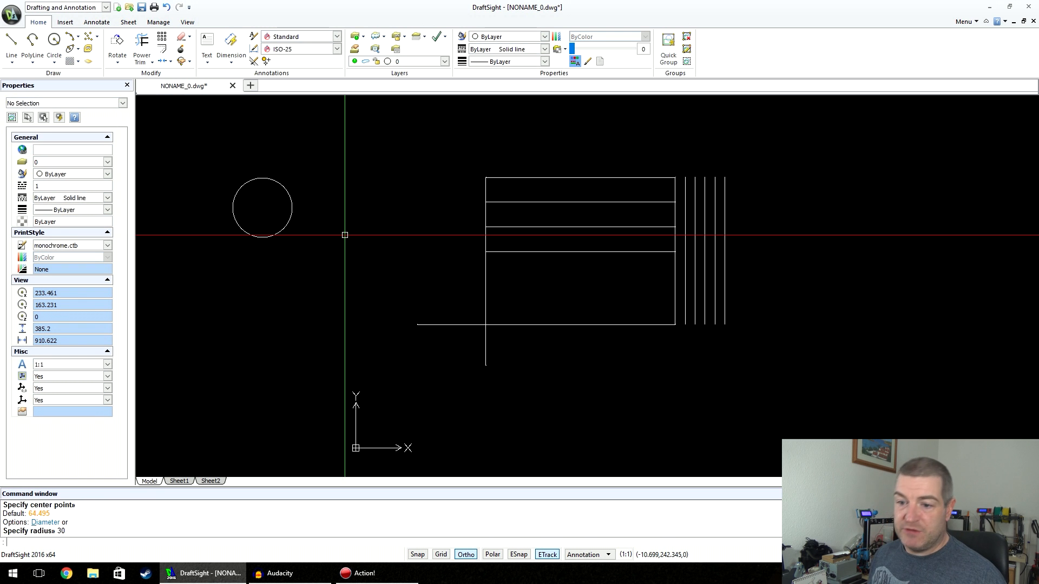
Offset the circle outward by 5 to create a larger concentric circle
{"action": "mouse_move", "coordinate": [274, 206]}
{"action": "middle_mouse_down"}
{"action": "mouse_move", "coordinate": [351, 218]}
{"action": "mouse_move", "coordinate": [627, 211]}
{"action": "middle_mouse_up"}
{"action": "scroll", "coordinate": [336, 213], "scroll_direction": "up", "scroll_amount": 4}
{"action": "scroll", "coordinate": [510, 209], "scroll_direction": "up", "scroll_amount": 2}
{"action": "middle_click_drag", "start_coordinate": [527, 211], "coordinate": [470, 242]}
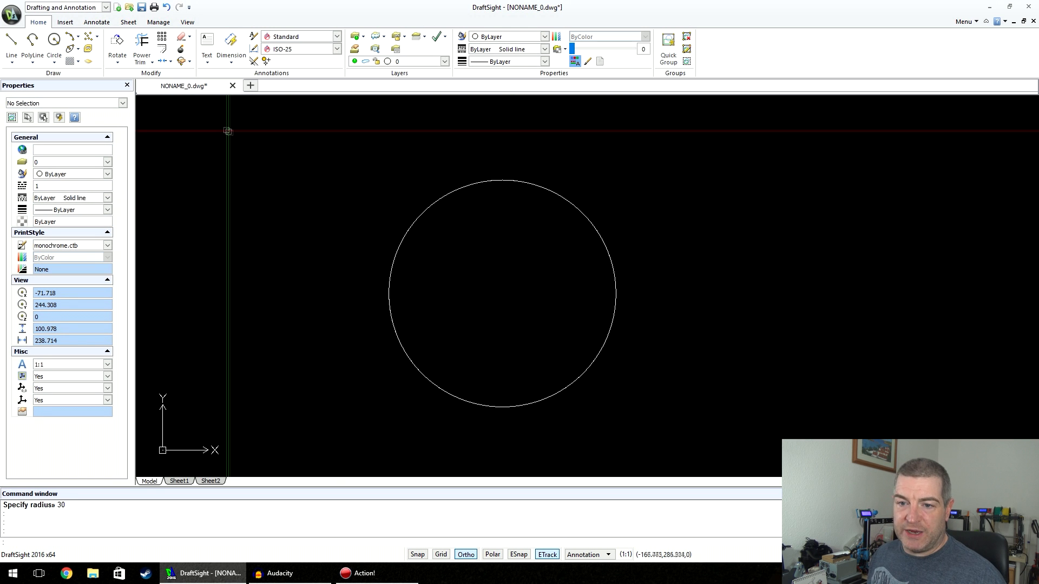
{"action": "left_click", "coordinate": [165, 48]}
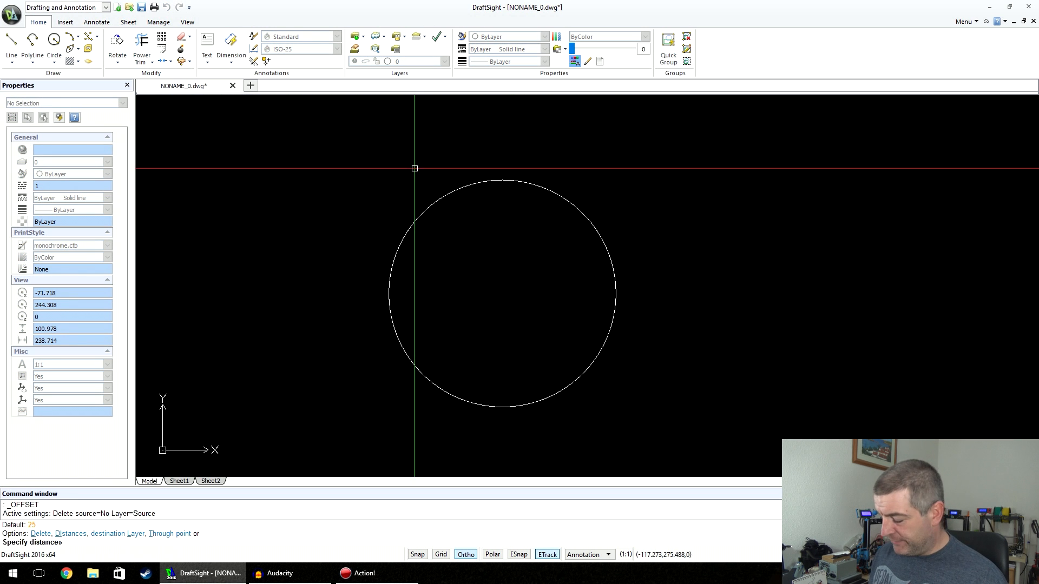
{"action": "type", "text": "5"}
{"action": "key", "text": "Return"}
{"action": "left_click", "coordinate": [447, 189]}
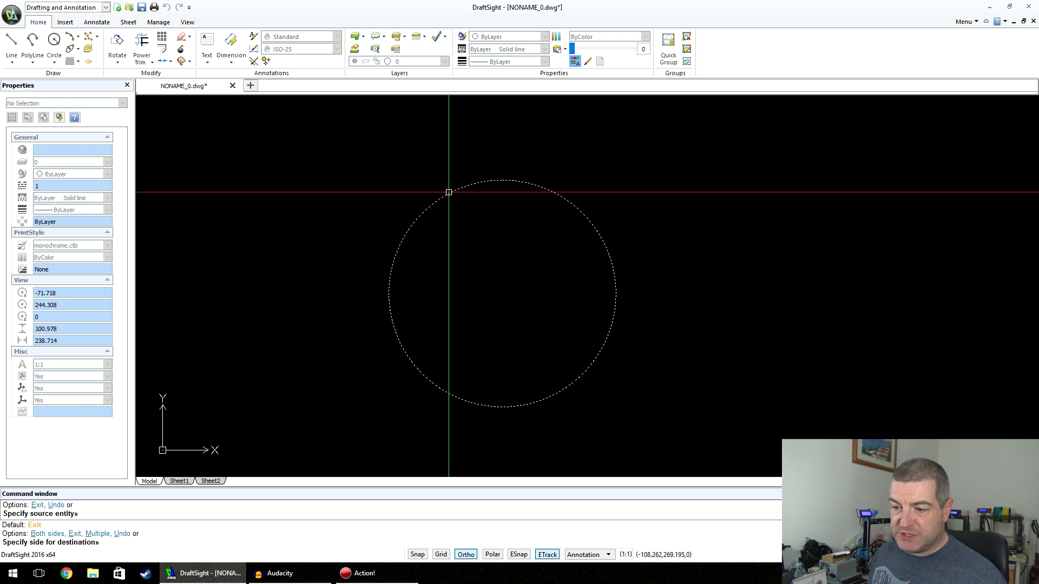
{"action": "left_click", "coordinate": [386, 136]}
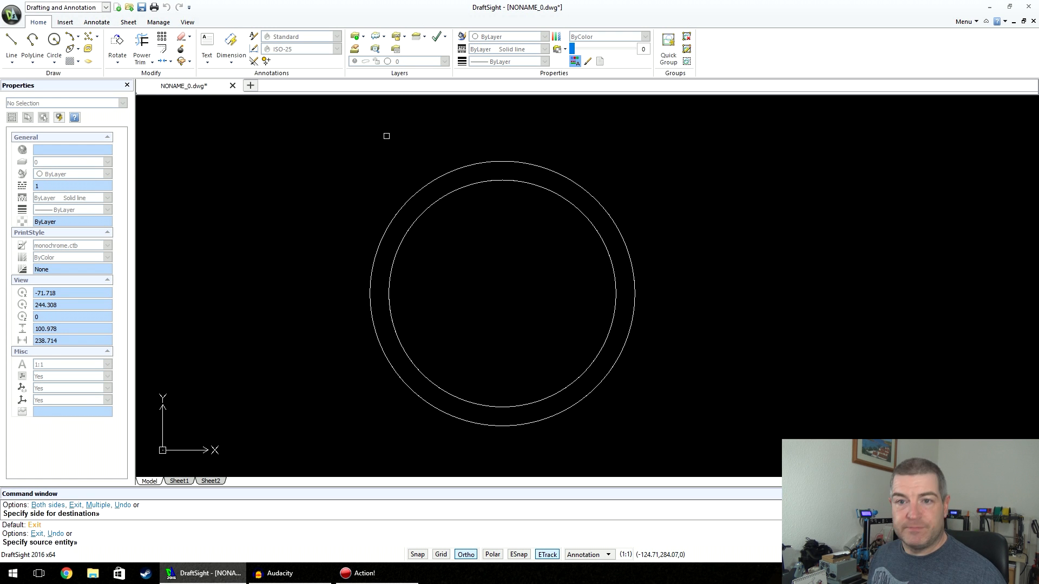
{"action": "key", "text": "Escape"}
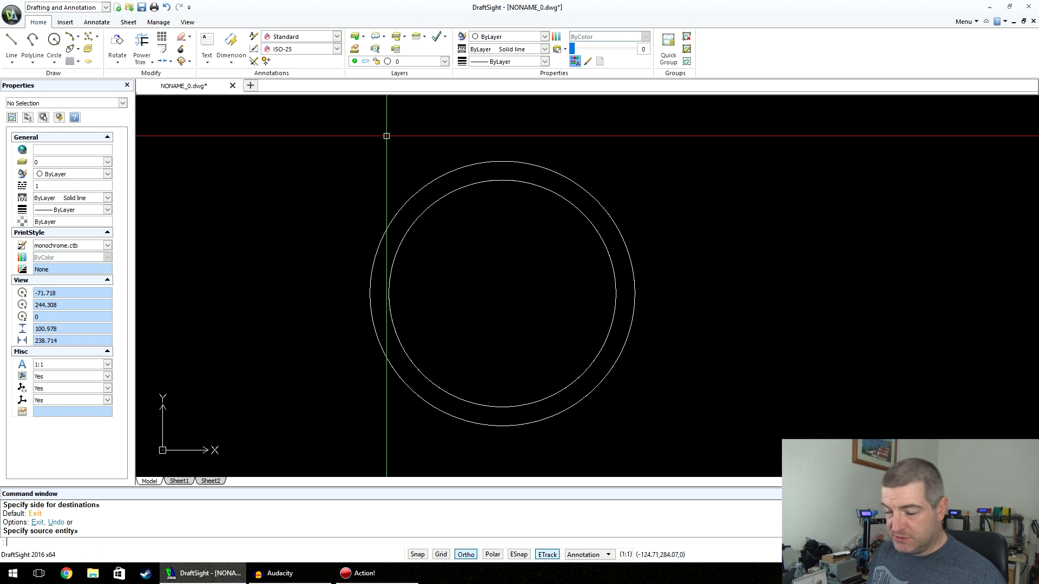
Select the outer circle and the inner circle in turn to check their radii, and clear the selection
{"action": "left_click", "coordinate": [451, 170]}
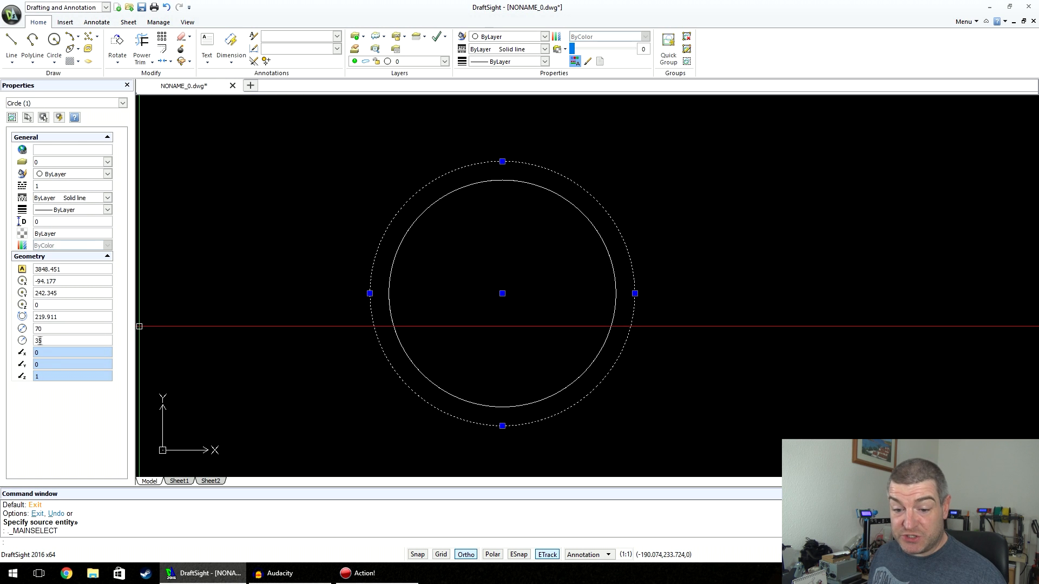
{"action": "key", "text": "Escape"}
{"action": "left_click", "coordinate": [404, 233]}
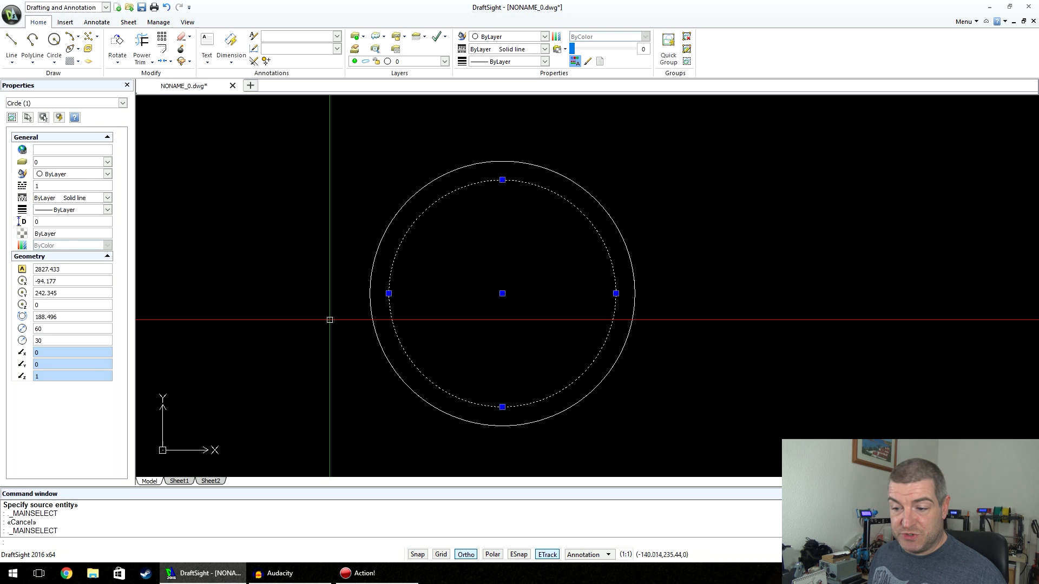
{"action": "key", "text": "Escape"}
{"action": "key", "text": "Escape"}
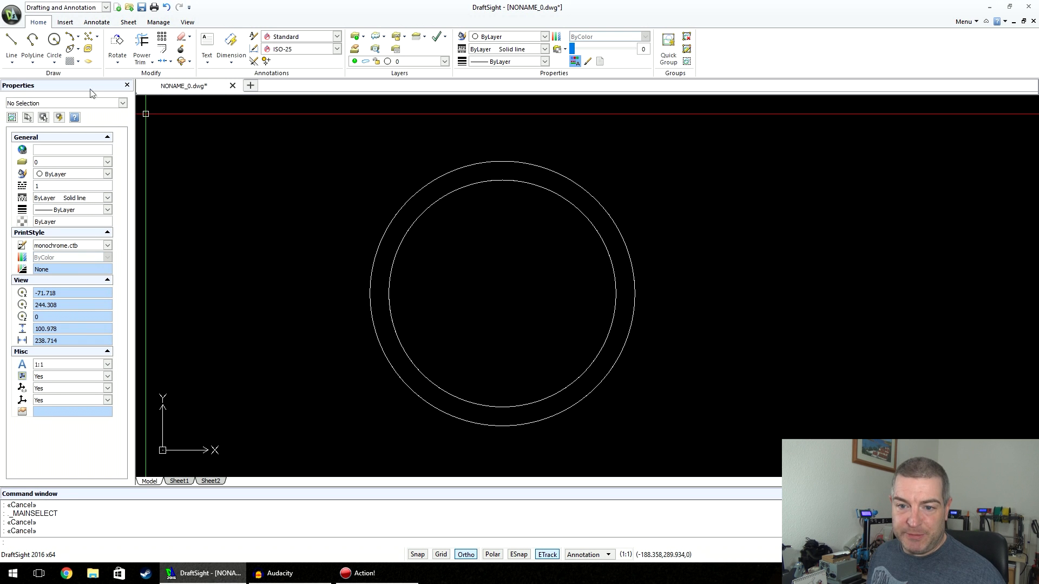
Undock and close the Properties palette, reopen it from the outer circle, dock it again and clear the selection
{"action": "left_click_drag", "start_coordinate": [91, 86], "coordinate": [380, 160]}
{"action": "left_click", "coordinate": [418, 160]}
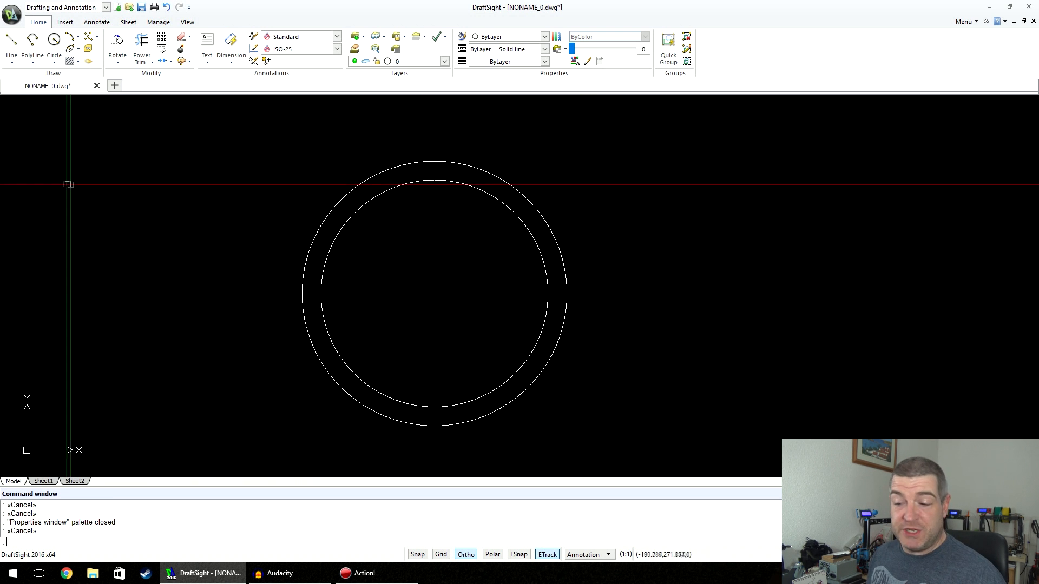
{"action": "double_click", "coordinate": [462, 164]}
{"action": "left_click_drag", "start_coordinate": [384, 163], "coordinate": [2, 168]}
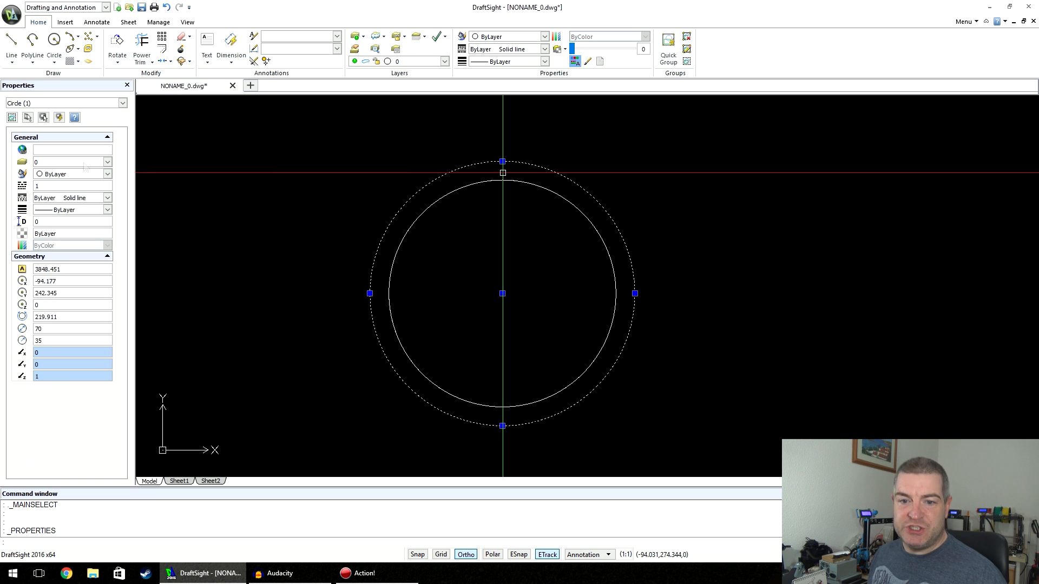
{"action": "key", "text": "Escape"}
{"action": "key", "text": "Escape"}
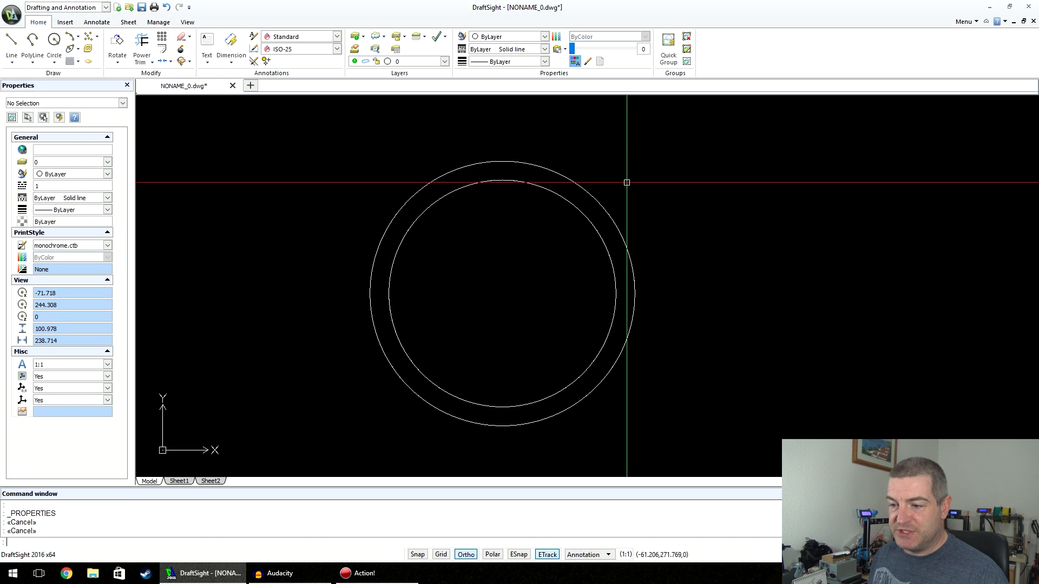
Shorten the bottom line by stretching its left endpoint to just outside the left vertical line
{"action": "middle_click_drag", "start_coordinate": [543, 280], "coordinate": [475, 281]}
{"action": "middle_click", "coordinate": [470, 277]}
{"action": "middle_click", "coordinate": [469, 276]}
{"action": "scroll", "coordinate": [468, 270], "scroll_direction": "down", "scroll_amount": 1}
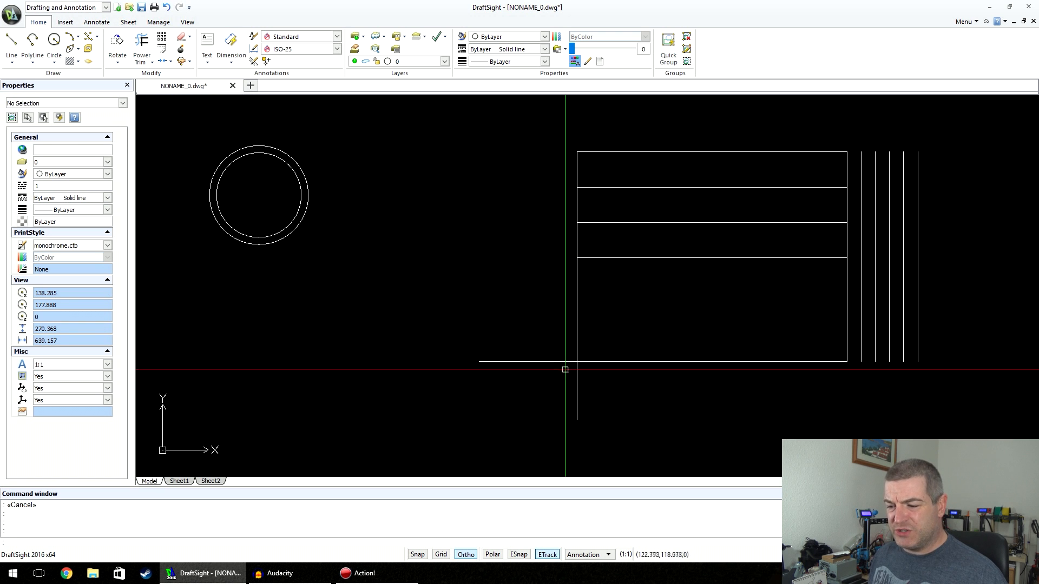
{"action": "left_click", "coordinate": [565, 362]}
{"action": "left_click", "coordinate": [479, 362]}
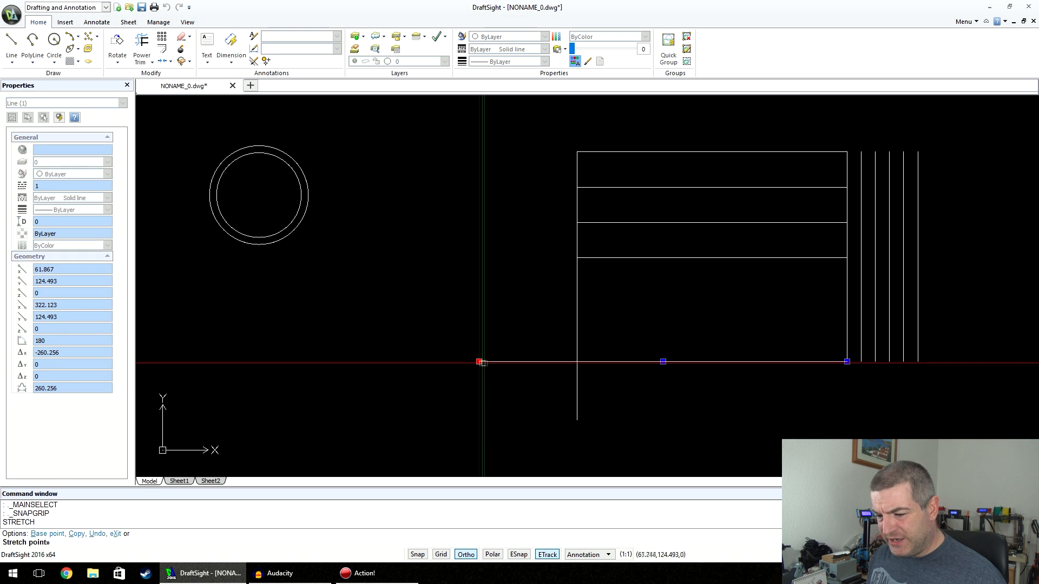
{"action": "left_click", "coordinate": [563, 362]}
Shorten the left vertical line by stretching its lower endpoint up to just below the bottom line
{"action": "scroll", "coordinate": [569, 373], "scroll_direction": "up", "scroll_amount": 2}
{"action": "scroll", "coordinate": [569, 373], "scroll_direction": "up", "scroll_amount": 2}
{"action": "middle_click_drag", "start_coordinate": [584, 359], "coordinate": [494, 220]}
{"action": "left_click", "coordinate": [512, 230]}
{"action": "left_click", "coordinate": [488, 251]}
{"action": "left_click", "coordinate": [499, 349]}
Stretch the bottom line's left endpoint closer to the left vertical line, leaving a small overhang, and clear the selection
{"action": "scroll", "coordinate": [487, 208], "scroll_direction": "up", "scroll_amount": 1}
{"action": "scroll", "coordinate": [487, 209], "scroll_direction": "up", "scroll_amount": 5}
{"action": "left_click_drag", "start_coordinate": [482, 205], "coordinate": [447, 210]}
{"action": "left_click", "coordinate": [392, 198]}
{"action": "left_click", "coordinate": [479, 214]}
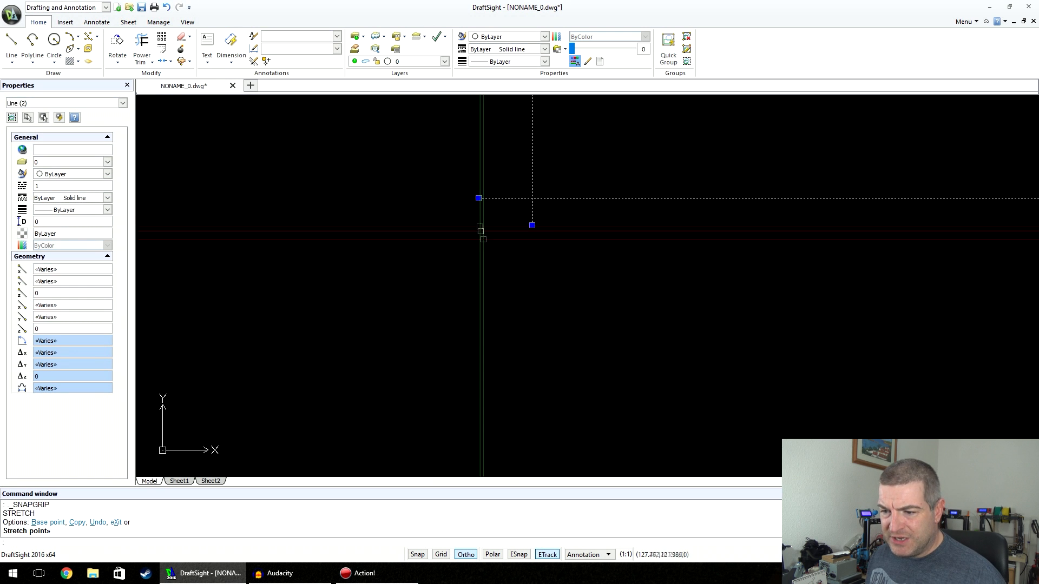
{"action": "key", "text": "Escape"}
{"action": "key", "text": "Escape"}
Trim the bottom line's overhang past the corner with the Trim command, using the left vertical line as the cutting edge
{"action": "scroll", "coordinate": [471, 243], "scroll_direction": "down", "scroll_amount": 3}
{"action": "scroll", "coordinate": [523, 272], "scroll_direction": "up", "scroll_amount": 7}
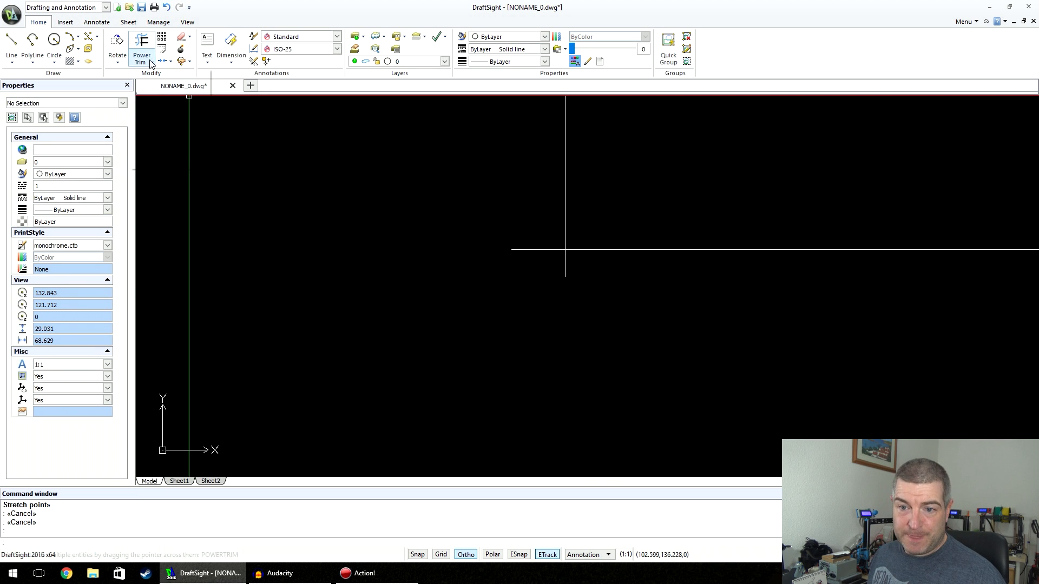
{"action": "left_click", "coordinate": [150, 63]}
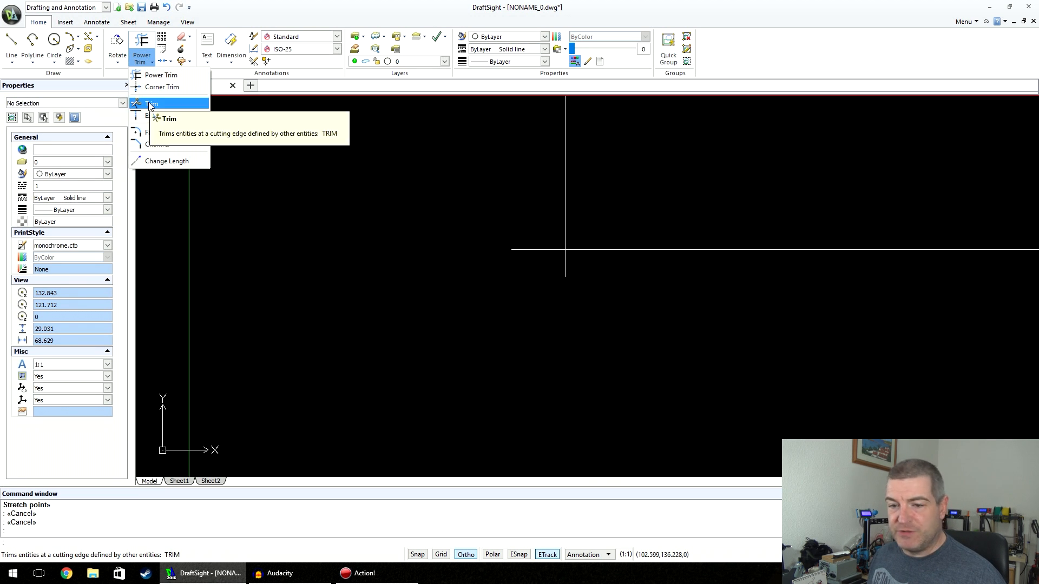
{"action": "left_click", "coordinate": [152, 104]}
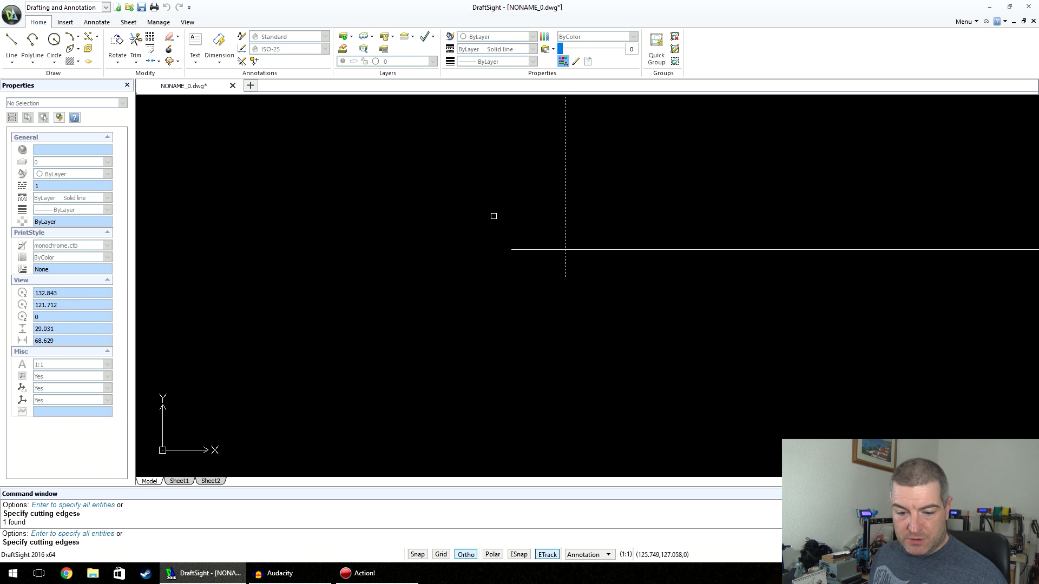
{"action": "key", "text": "Return"}
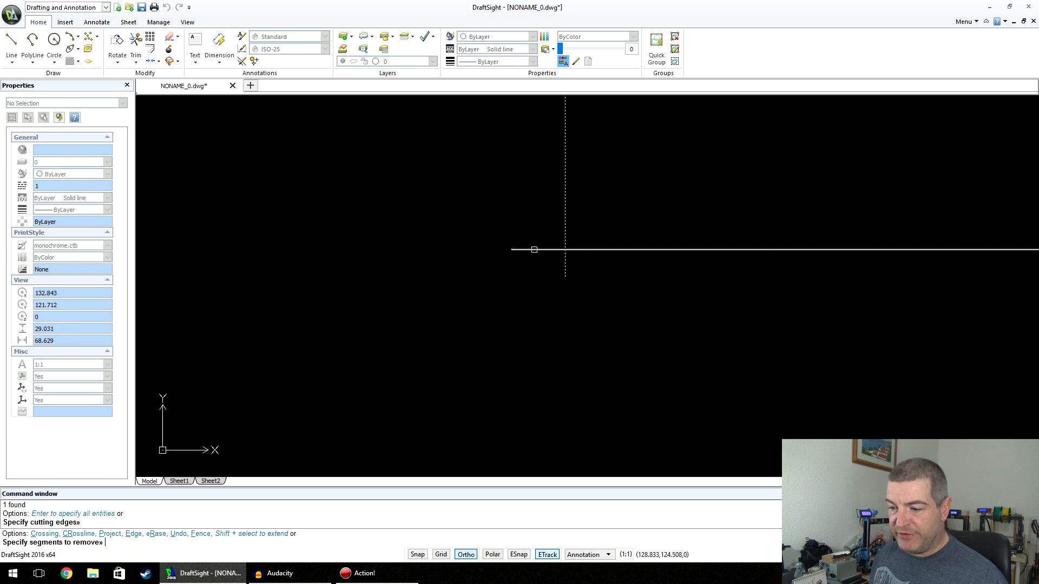
{"action": "left_click", "coordinate": [534, 250]}
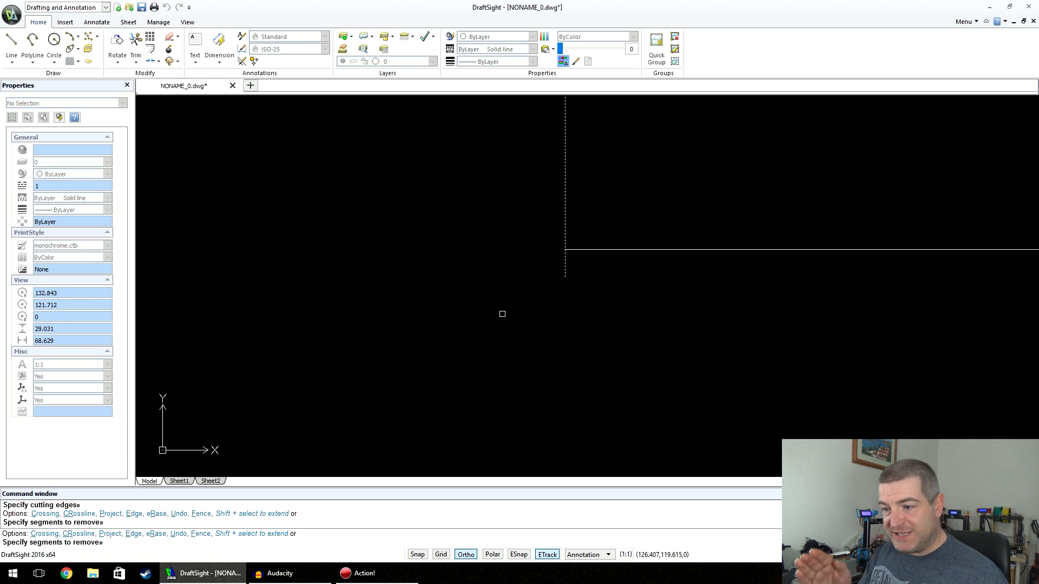
{"action": "key", "text": "Return"}
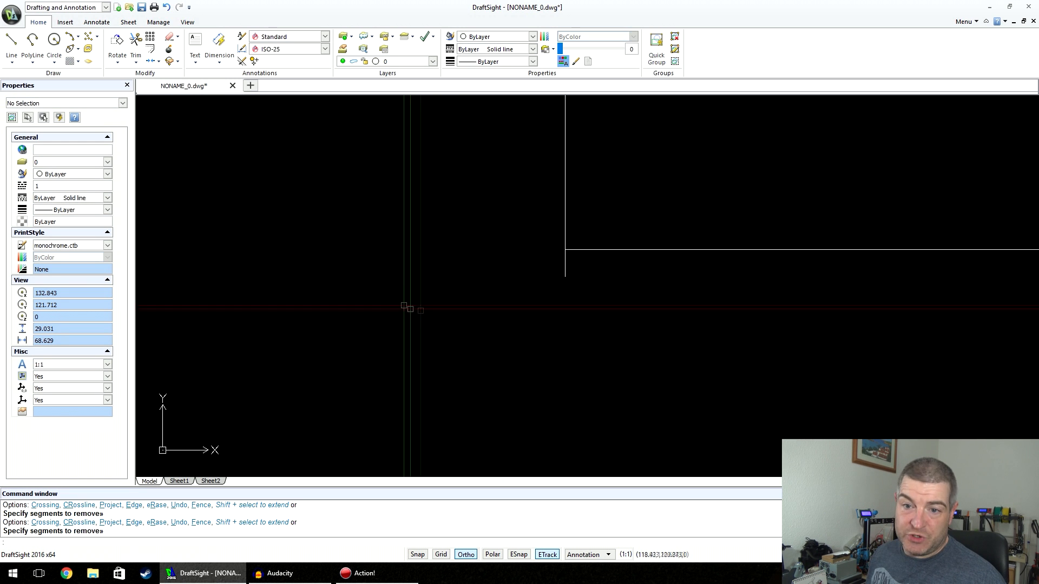
Trim the left vertical line's overhang below the bottom line with the Trim command, using the bottom line as the cutting edge
{"action": "left_click", "coordinate": [136, 56]}
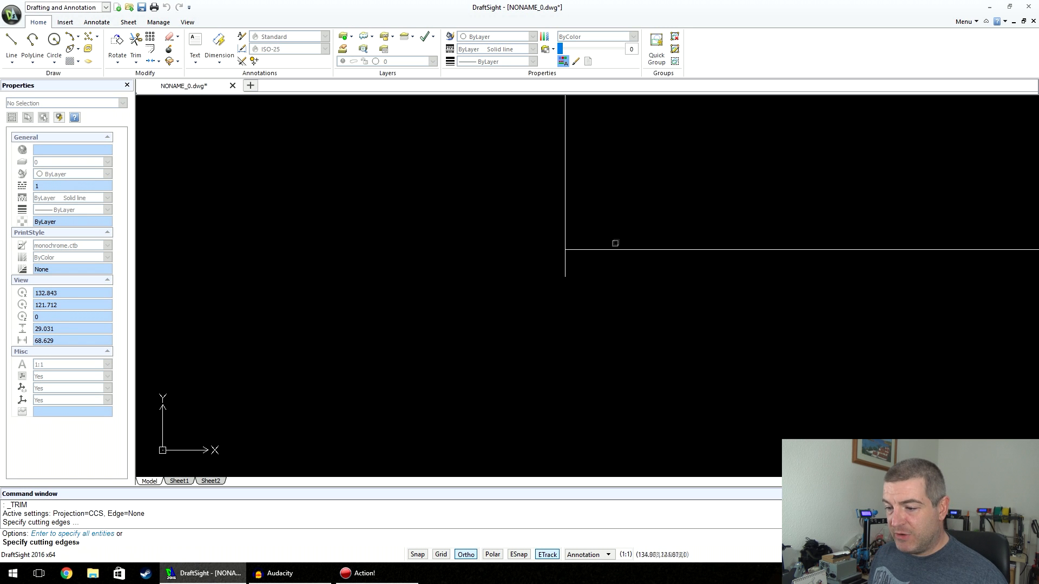
{"action": "key", "text": "Return"}
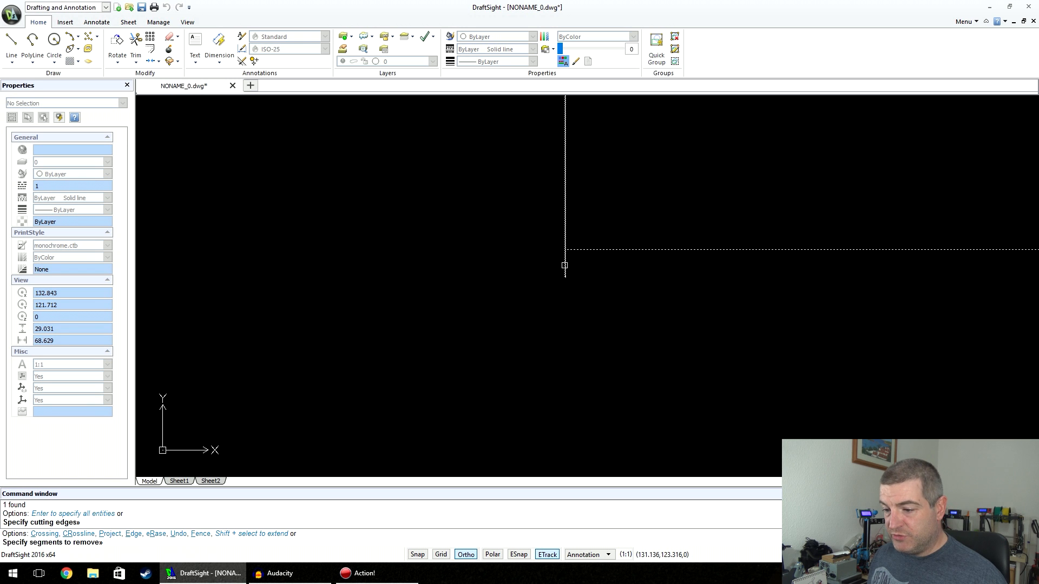
{"action": "scroll", "coordinate": [517, 302], "scroll_direction": "down", "scroll_amount": 6}
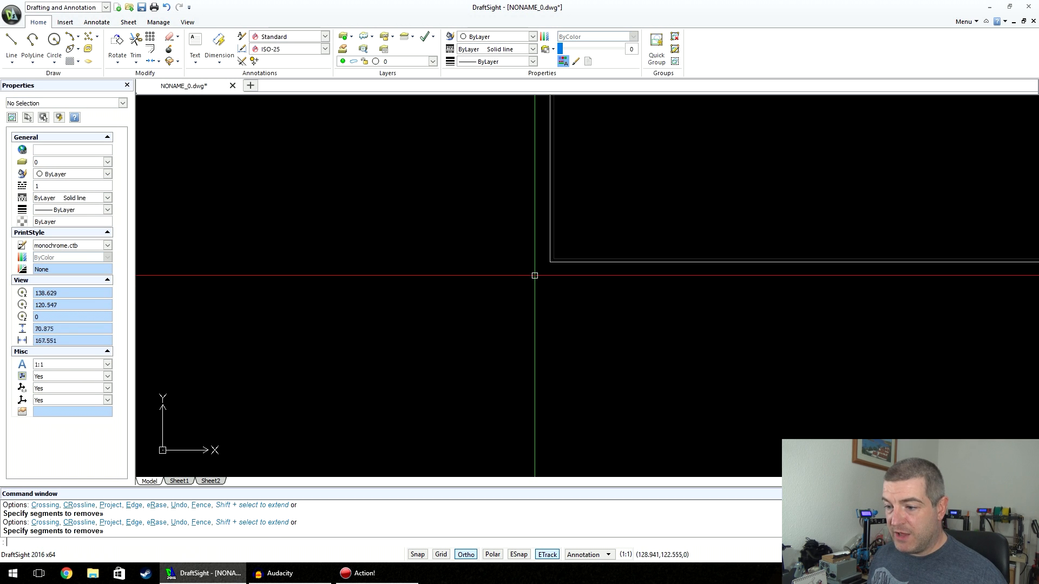
Delete all the existing lines and circles from the drawing
{"action": "scroll", "coordinate": [604, 226], "scroll_direction": "down", "scroll_amount": 1}
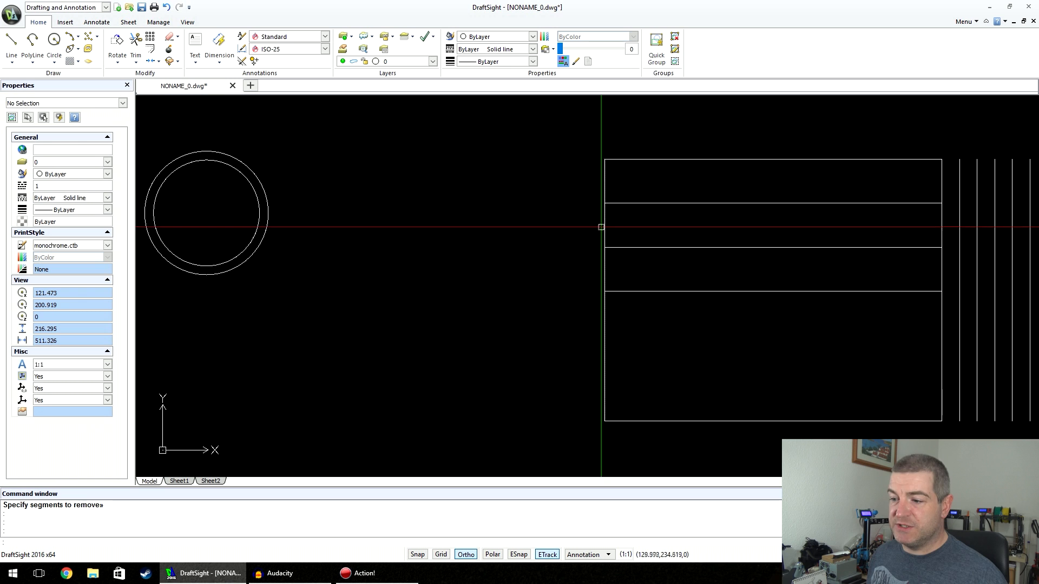
{"action": "mouse_move", "coordinate": [735, 281]}
{"action": "middle_mouse_down"}
{"action": "mouse_move", "coordinate": [493, 258]}
{"action": "mouse_move", "coordinate": [453, 269]}
{"action": "middle_mouse_up"}
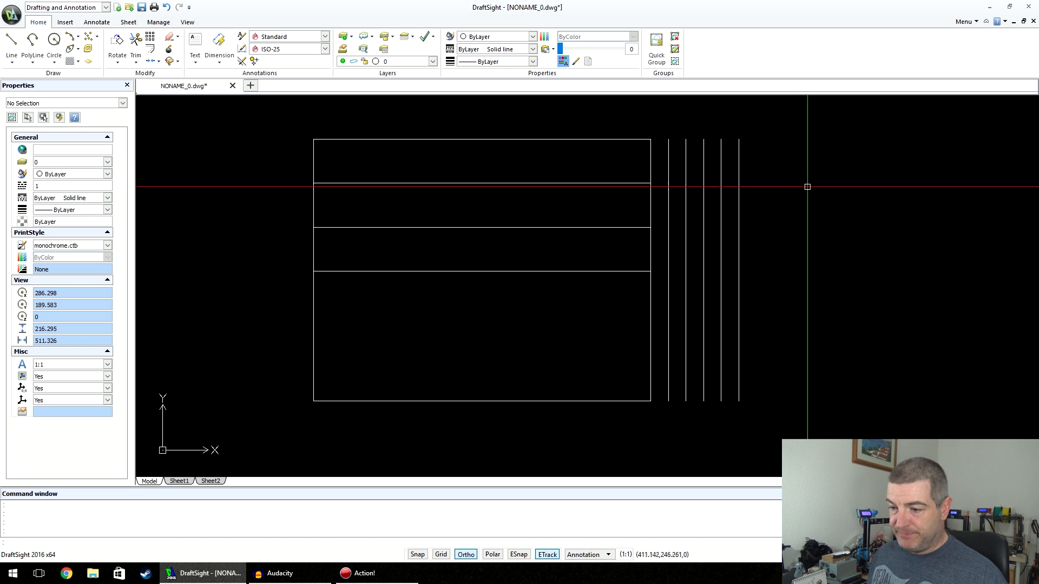
{"action": "scroll", "coordinate": [812, 184], "scroll_direction": "down", "scroll_amount": 3}
{"action": "left_click", "coordinate": [844, 123]}
{"action": "left_click", "coordinate": [292, 371]}
{"action": "key", "text": "Delete"}
Draw a vertical line upward from near the origin and continue with a long horizontal line to the right from its top end
{"action": "left_click", "coordinate": [12, 44]}
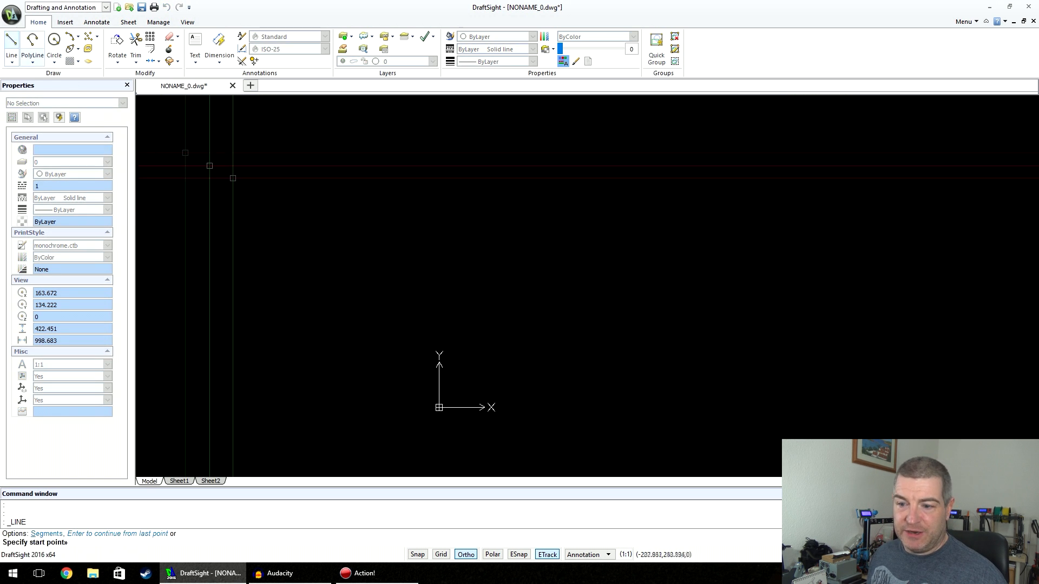
{"action": "left_click", "coordinate": [459, 379]}
{"action": "left_click", "coordinate": [460, 129]}
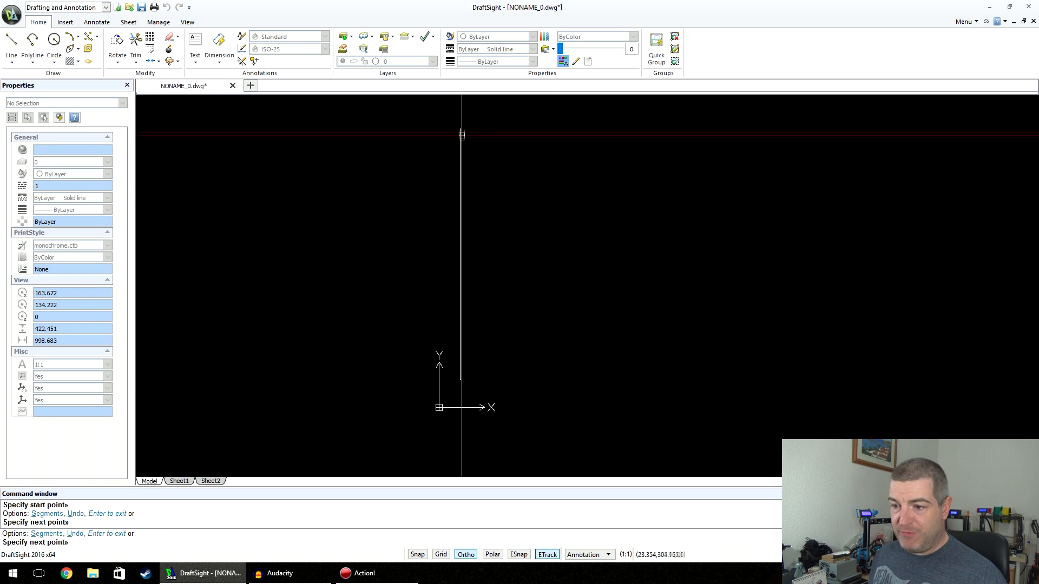
{"action": "left_click", "coordinate": [935, 153]}
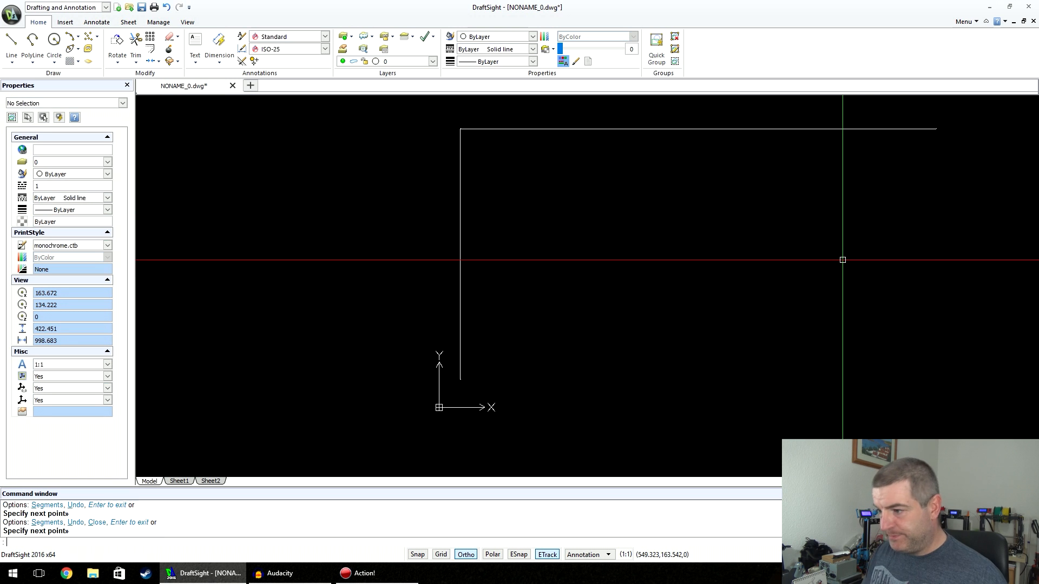
Offset the top horizontal line downward five times in succession at a distance of 30
{"action": "mouse_move", "coordinate": [763, 285]}
{"action": "middle_mouse_down"}
{"action": "mouse_move", "coordinate": [691, 281]}
{"action": "mouse_move", "coordinate": [695, 291]}
{"action": "middle_mouse_up"}
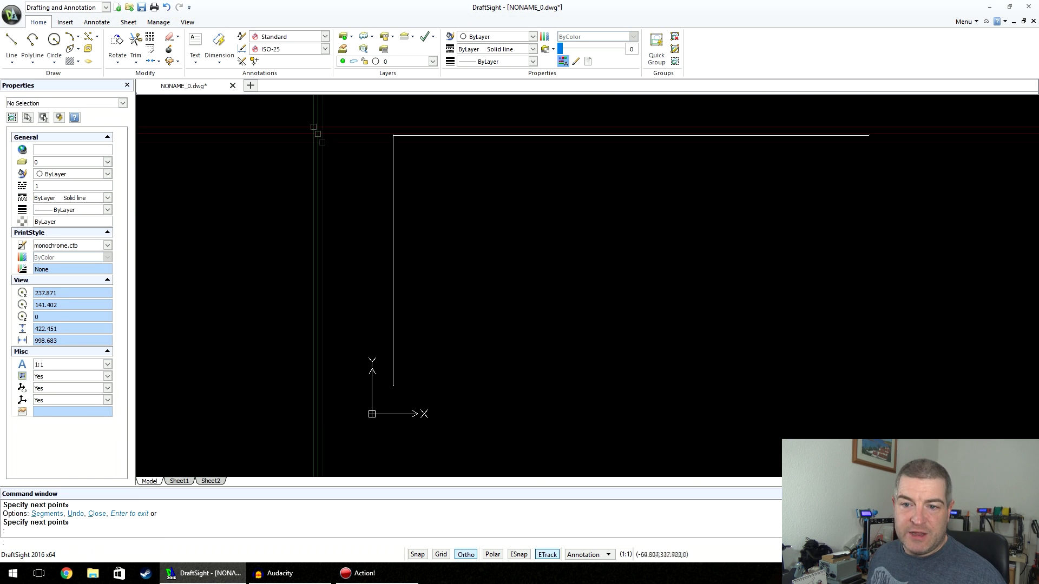
{"action": "left_click", "coordinate": [151, 49]}
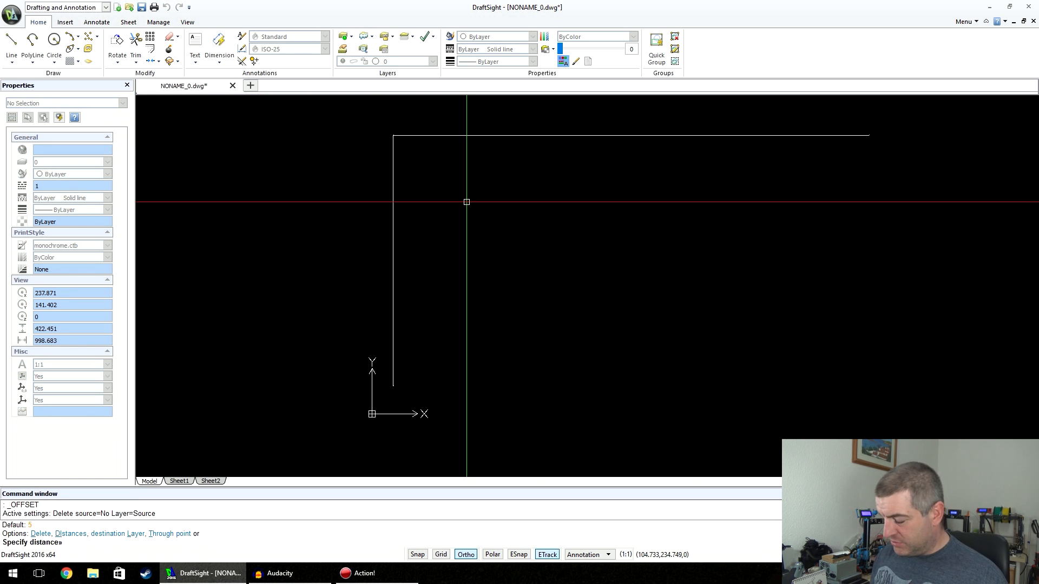
{"action": "type", "text": "30"}
{"action": "key", "text": "Return"}
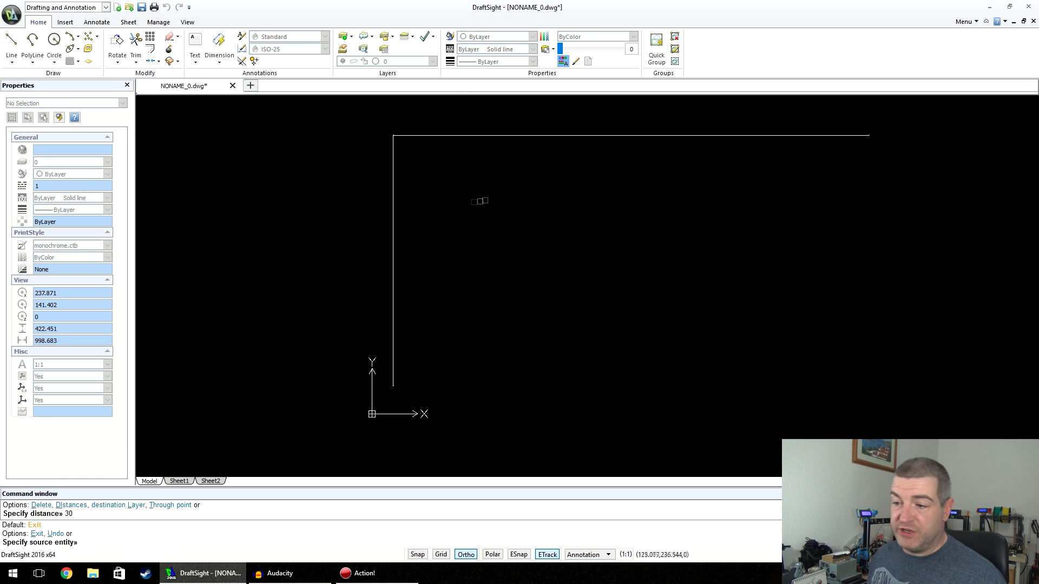
{"action": "left_click", "coordinate": [516, 139]}
{"action": "left_click", "coordinate": [519, 175]}
{"action": "left_click", "coordinate": [524, 162]}
{"action": "left_click", "coordinate": [534, 202]}
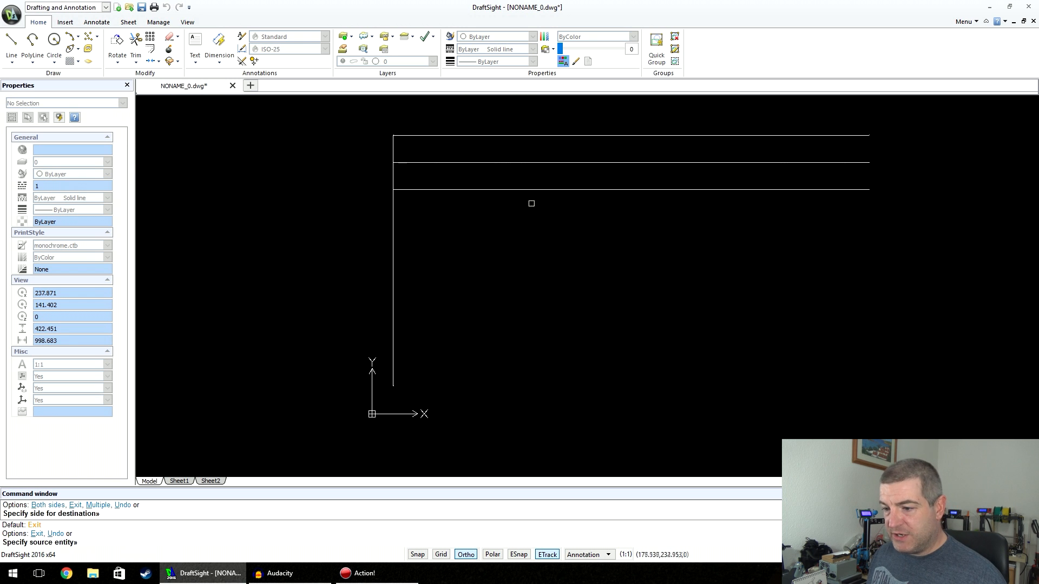
{"action": "left_click", "coordinate": [536, 190]}
{"action": "left_click", "coordinate": [540, 225]}
{"action": "left_click", "coordinate": [543, 217]}
{"action": "left_click", "coordinate": [550, 258]}
{"action": "left_click", "coordinate": [550, 246]}
{"action": "left_click", "coordinate": [544, 282]}
Offset the left vertical line to the right five times in succession at the same distance of 30
{"action": "left_click", "coordinate": [393, 286]}
{"action": "left_click", "coordinate": [466, 291]}
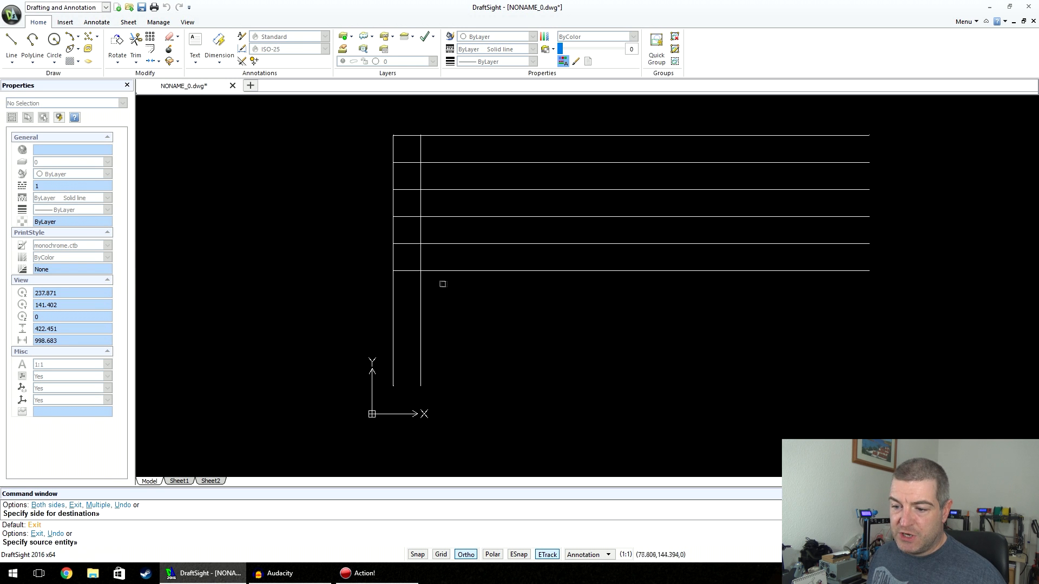
{"action": "left_click", "coordinate": [422, 288]}
{"action": "left_click", "coordinate": [449, 292]}
{"action": "left_click", "coordinate": [492, 292]}
{"action": "left_click", "coordinate": [475, 292]}
{"action": "left_click", "coordinate": [545, 296]}
{"action": "left_click", "coordinate": [502, 300]}
{"action": "left_click", "coordinate": [561, 300]}
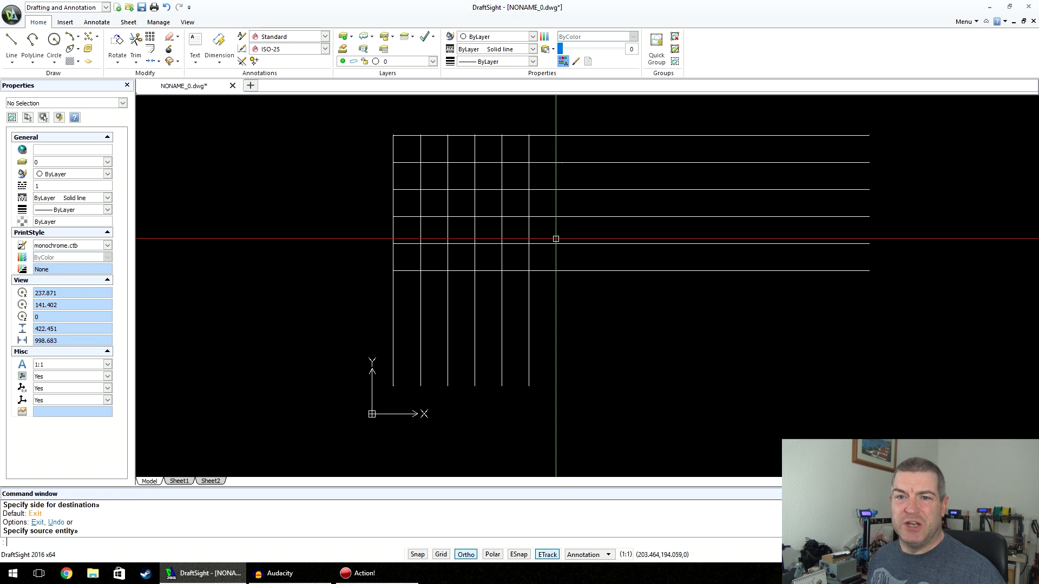
Trim all line ends beyond the rightmost vertical and lowest horizontal lines, using these two as cutting edges, to leave a 5 by 5 grid
{"action": "left_click", "coordinate": [136, 40]}
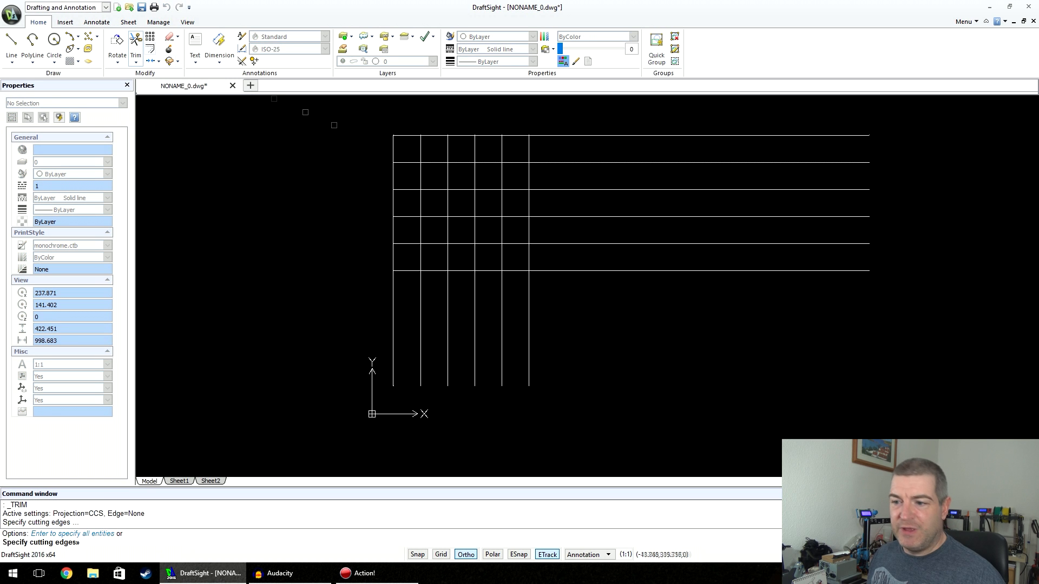
{"action": "left_click", "coordinate": [527, 176]}
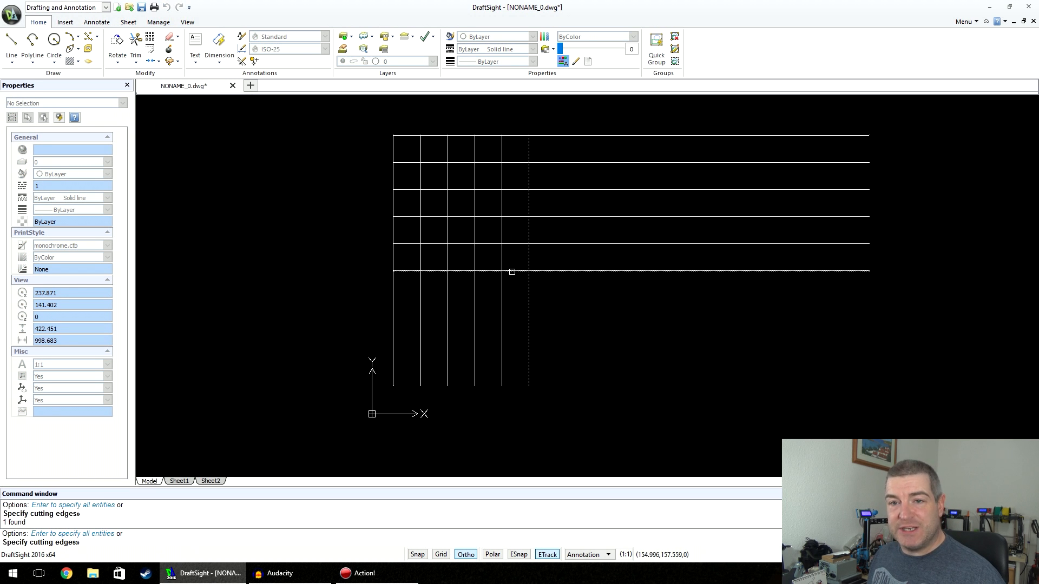
{"action": "key", "text": "Return"}
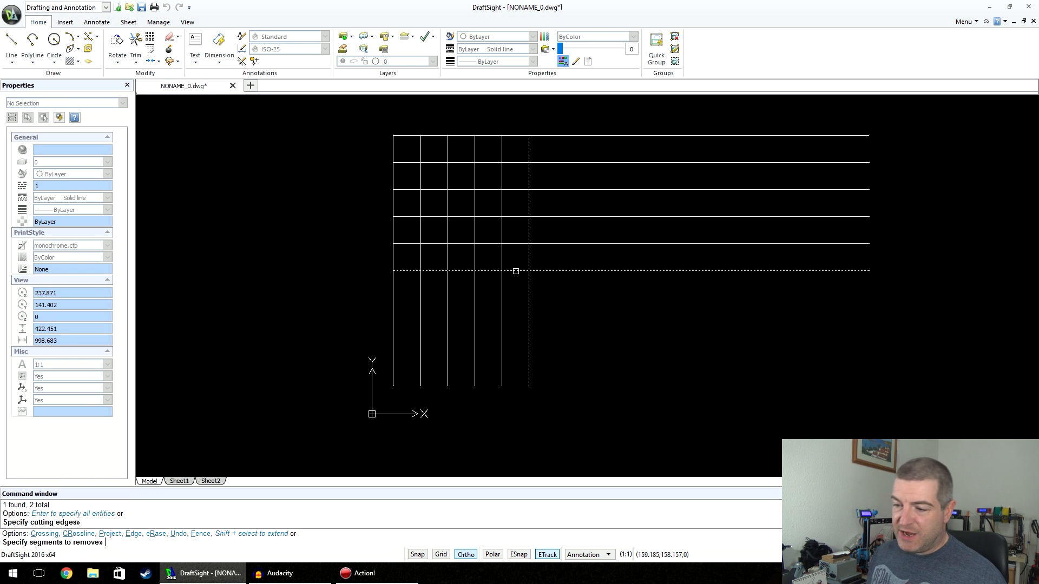
{"action": "left_click", "coordinate": [584, 293]}
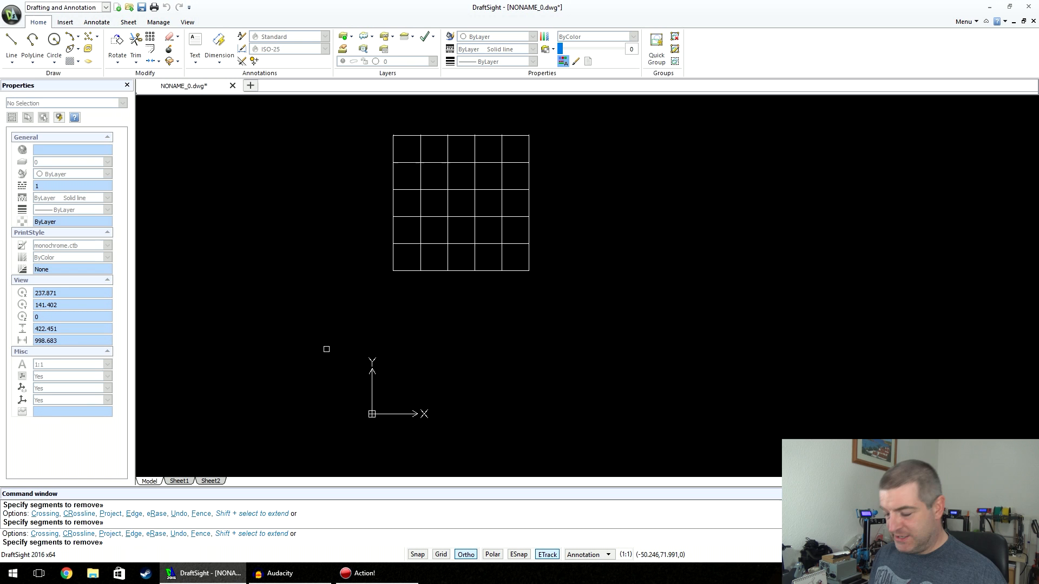
{"action": "key", "text": "Return"}
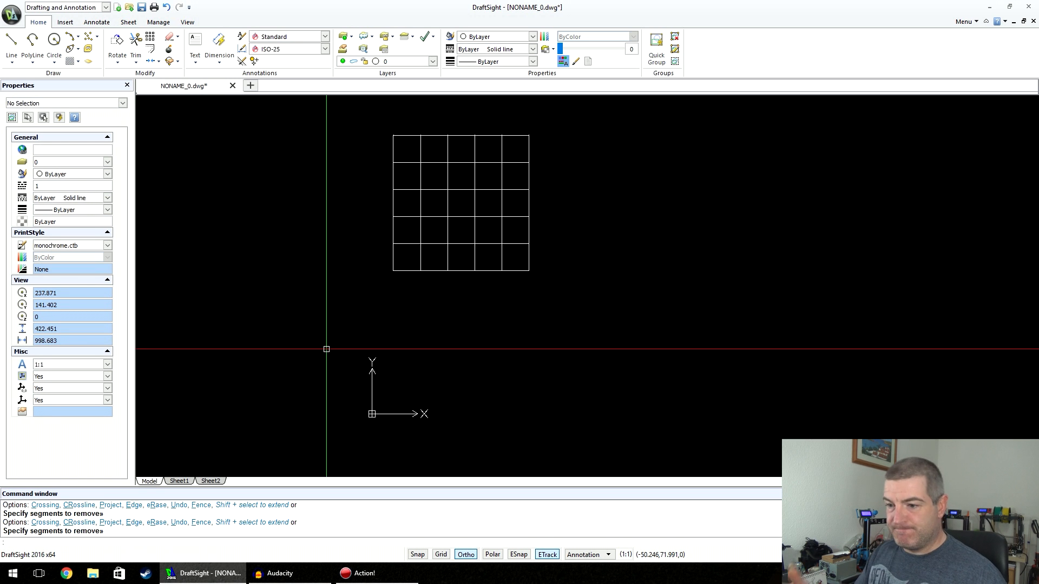
{"action": "middle_click_drag", "start_coordinate": [494, 233], "coordinate": [521, 268]}
{"action": "scroll", "coordinate": [452, 214], "scroll_direction": "up", "scroll_amount": 2}
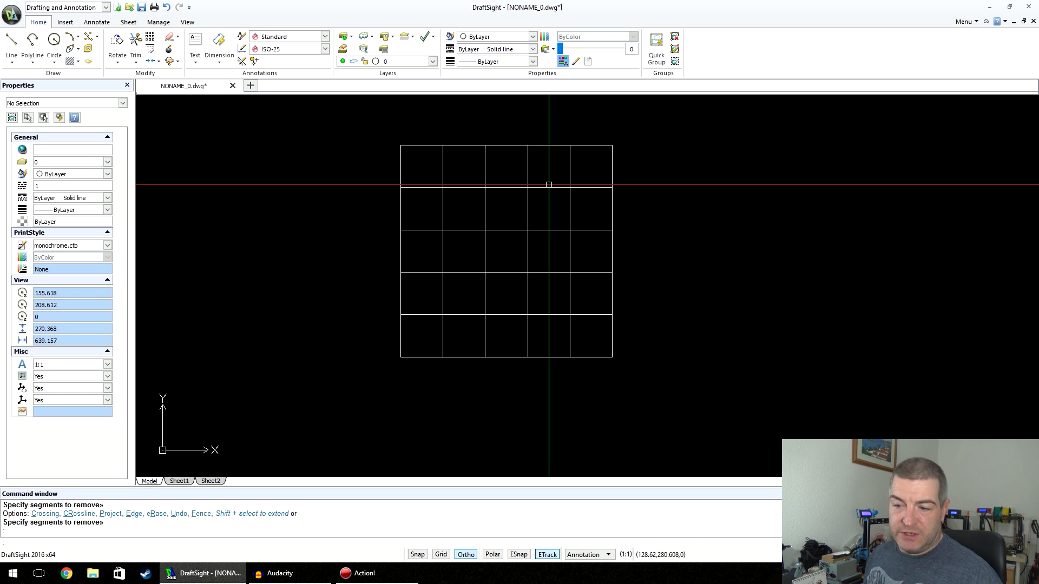
{"action": "scroll", "coordinate": [666, 262], "scroll_direction": "down", "scroll_amount": 2}
{"action": "middle_click_drag", "start_coordinate": [711, 270], "coordinate": [621, 255]}
{"action": "key", "text": "Escape"}
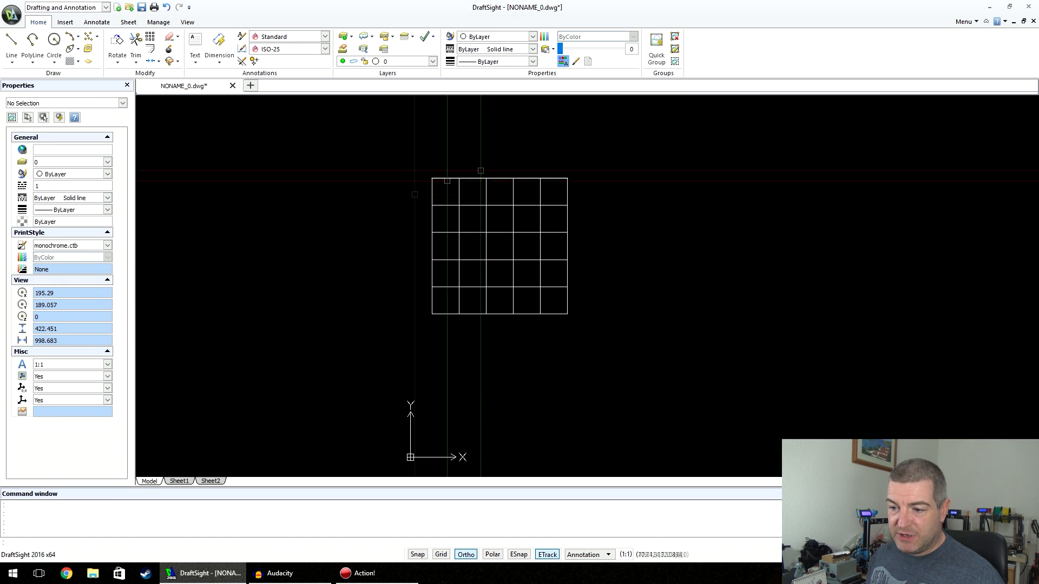
{"action": "mouse_move", "coordinate": [661, 309]}
{"action": "middle_mouse_down"}
{"action": "mouse_move", "coordinate": [659, 278]}
{"action": "mouse_move", "coordinate": [659, 290]}
{"action": "middle_mouse_up"}
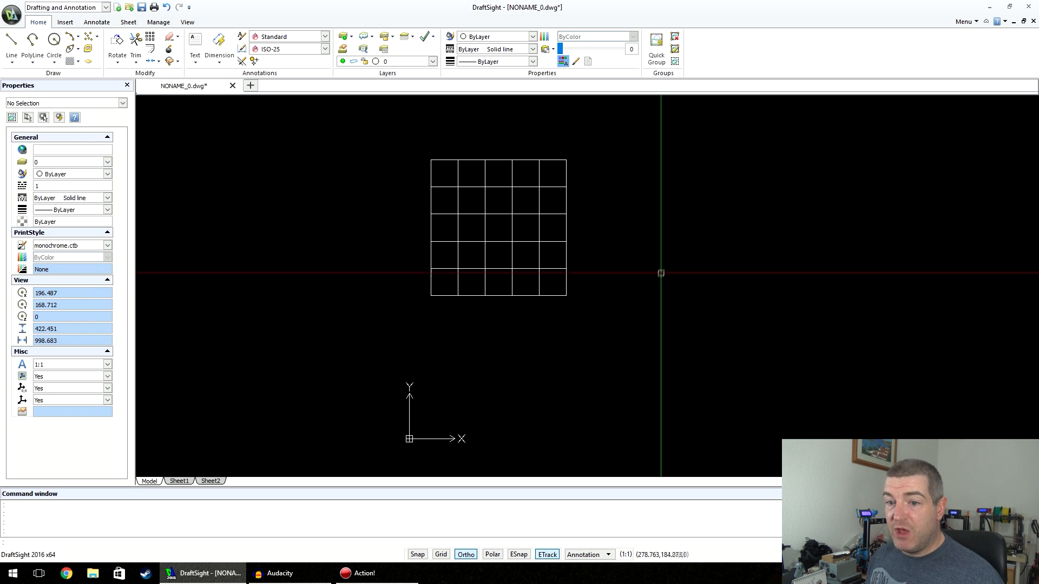
{"action": "scroll", "coordinate": [669, 237], "scroll_direction": "down", "scroll_amount": 3}
{"action": "mouse_move", "coordinate": [620, 232]}
{"action": "middle_mouse_down"}
{"action": "mouse_move", "coordinate": [654, 232]}
{"action": "mouse_move", "coordinate": [589, 222]}
{"action": "middle_mouse_up"}
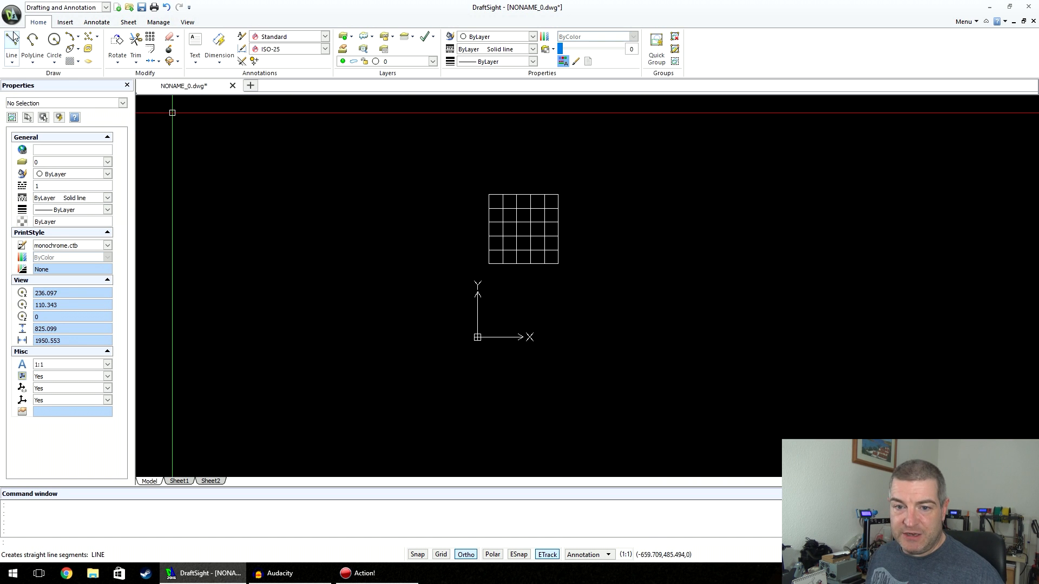
Draw a vertical line a short distance right of the grid, extending slightly above and below it
{"action": "middle_click_drag", "start_coordinate": [756, 244], "coordinate": [589, 209]}
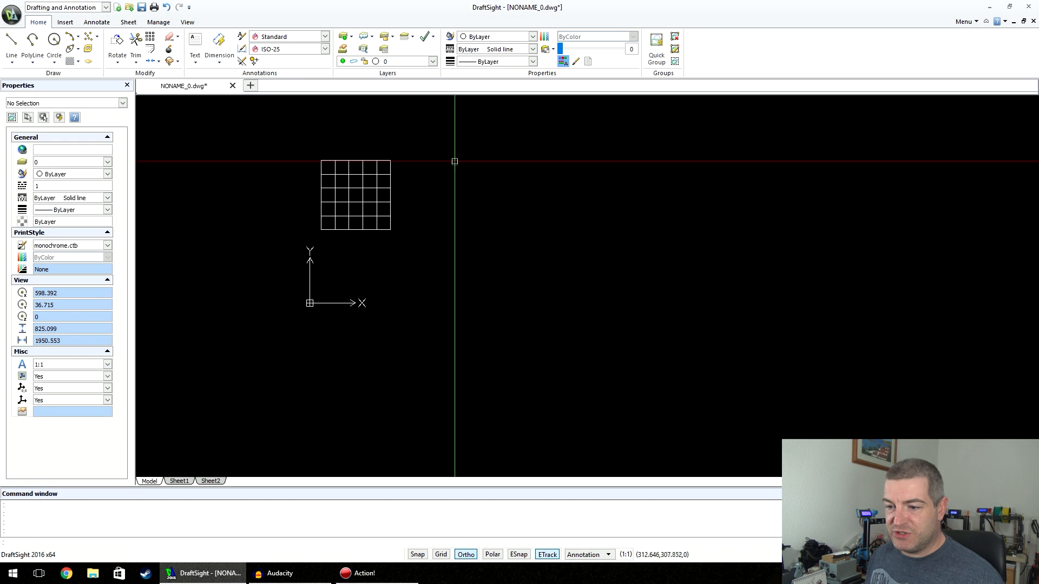
{"action": "left_click", "coordinate": [454, 161]}
{"action": "left_click", "coordinate": [11, 41]}
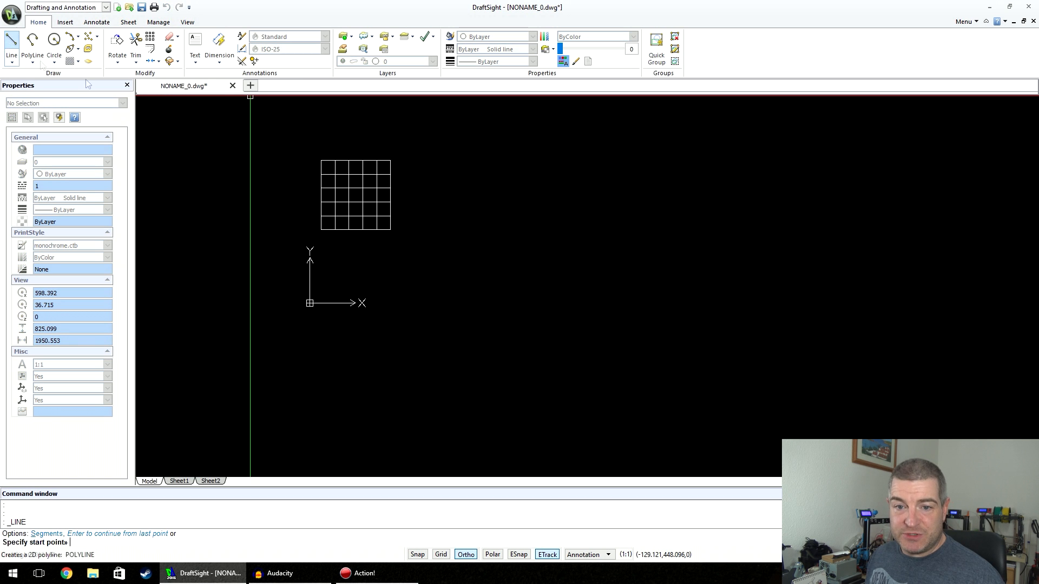
{"action": "left_click", "coordinate": [438, 142]}
{"action": "left_click", "coordinate": [445, 254]}
{"action": "key", "text": "Return"}
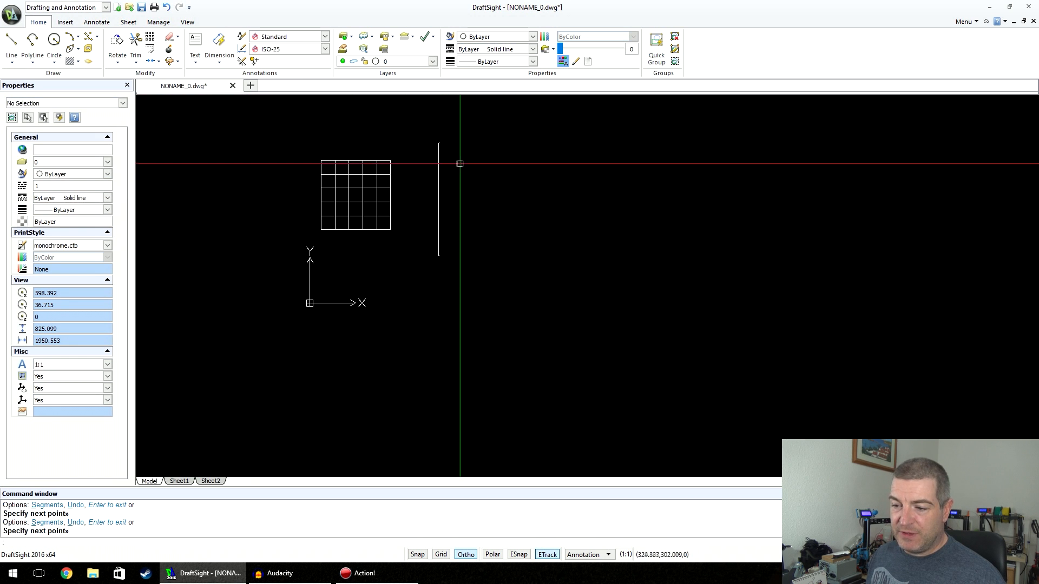
Draw a horizontal line to the right, starting just left of the new vertical line and crossing it above its middle
{"action": "scroll", "coordinate": [458, 164], "scroll_direction": "up", "scroll_amount": 3}
{"action": "key", "text": "Return"}
{"action": "left_click", "coordinate": [402, 203]}
{"action": "left_click", "coordinate": [563, 205]}
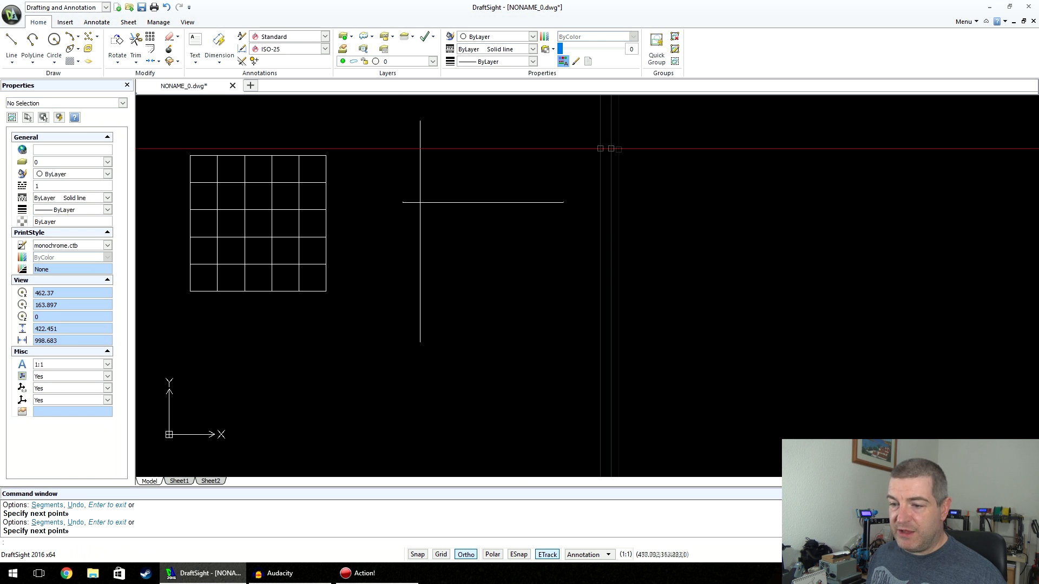
Draw a second, shorter vertical line well to the right of the horizontal line's end
{"action": "left_click", "coordinate": [11, 41]}
{"action": "left_click", "coordinate": [807, 138]}
{"action": "left_click", "coordinate": [807, 269]}
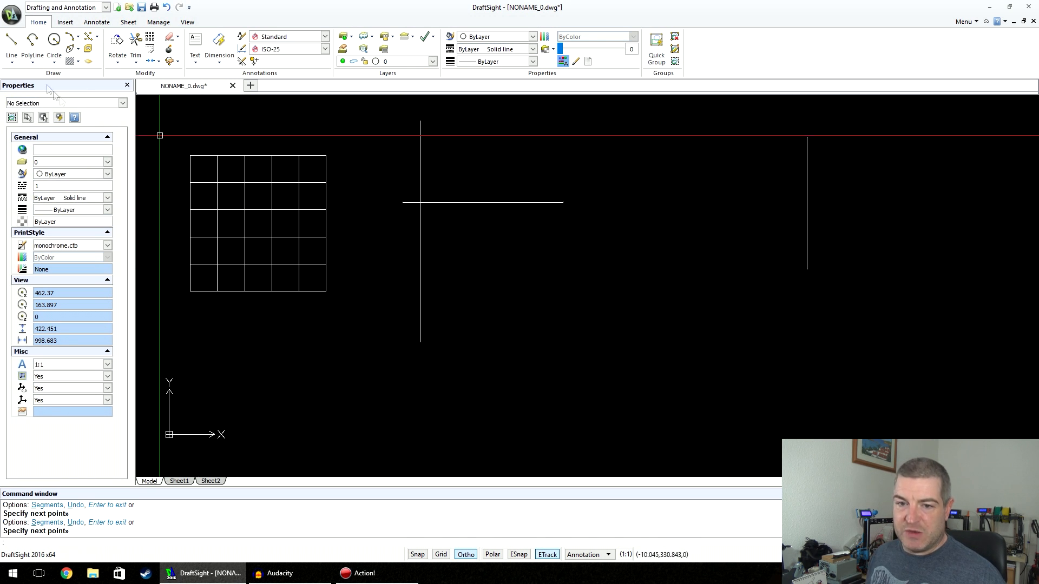
Draw a long horizontal line in two segments across both vertical lines, just below the shorter horizontal one, with the second segment about 136 units long
{"action": "left_click", "coordinate": [17, 47]}
{"action": "left_click", "coordinate": [399, 218]}
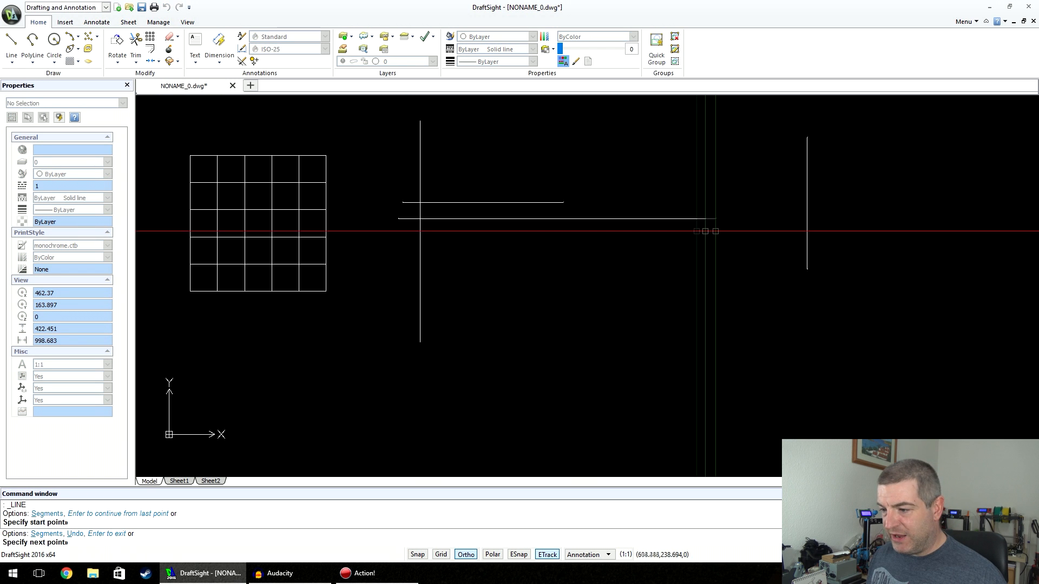
{"action": "left_click", "coordinate": [735, 250]}
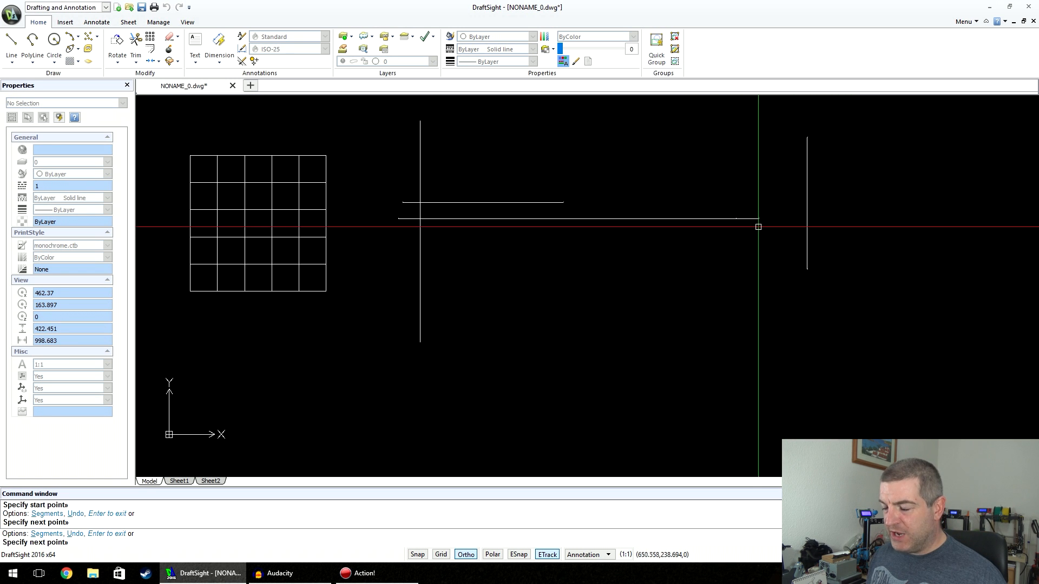
{"action": "left_click", "coordinate": [859, 223]}
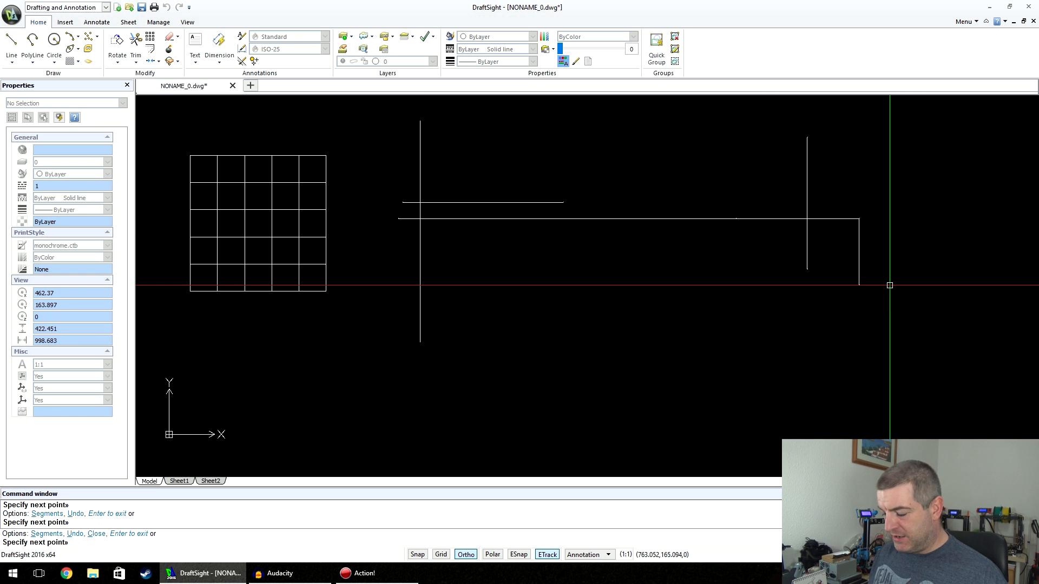
{"action": "key", "text": "Return"}
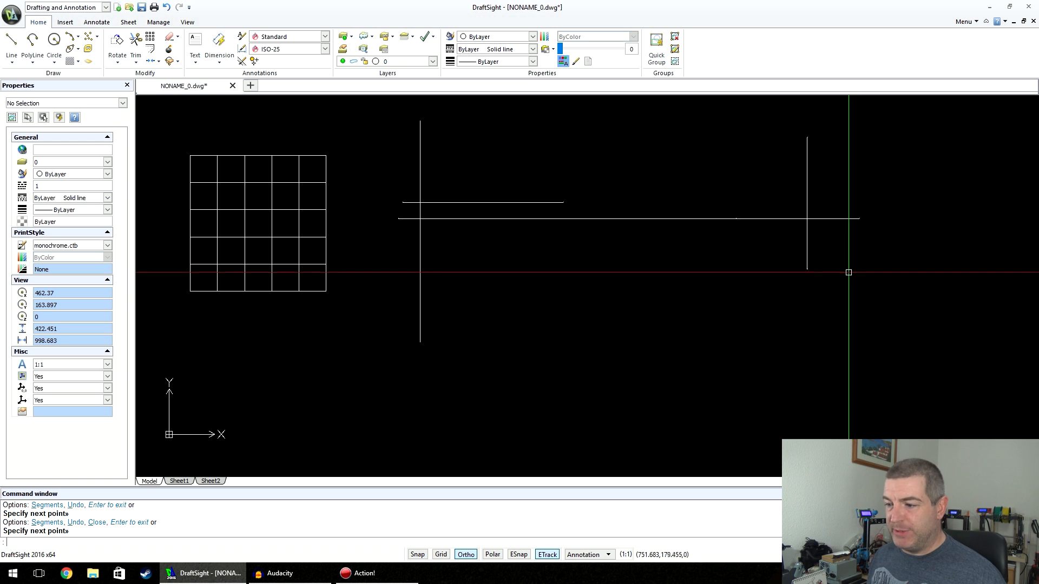
Select both segments of the long horizontal line to examine them, and clear the selection
{"action": "left_click", "coordinate": [852, 218]}
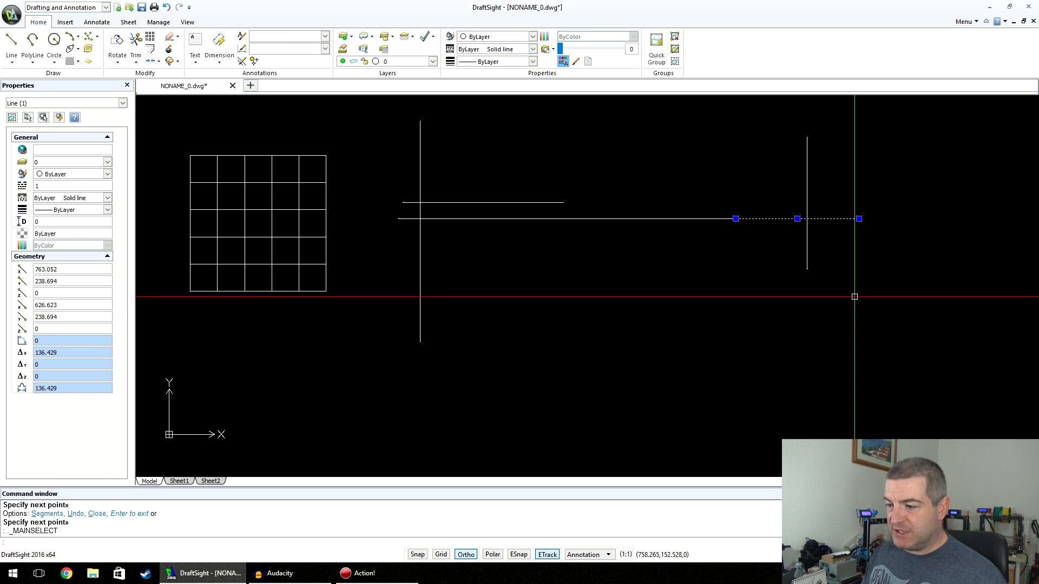
{"action": "left_click", "coordinate": [689, 219]}
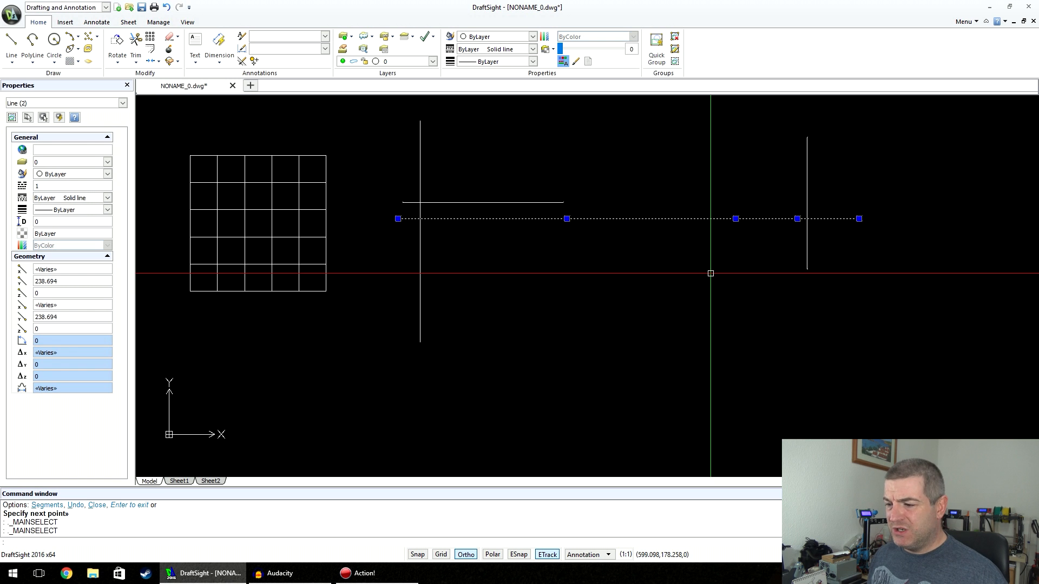
{"action": "key", "text": "Escape"}
{"action": "key", "text": "Escape"}
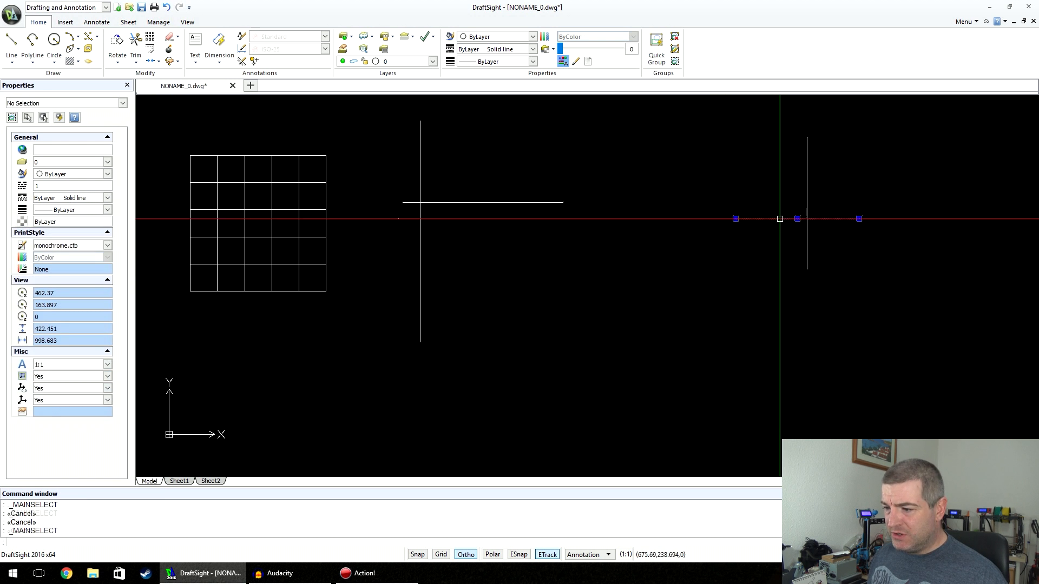
Delete the long horizontal line's right-hand segment, and trim the left overhangs of both horizontal lines back to the taller vertical line
{"action": "key", "text": "Delete"}
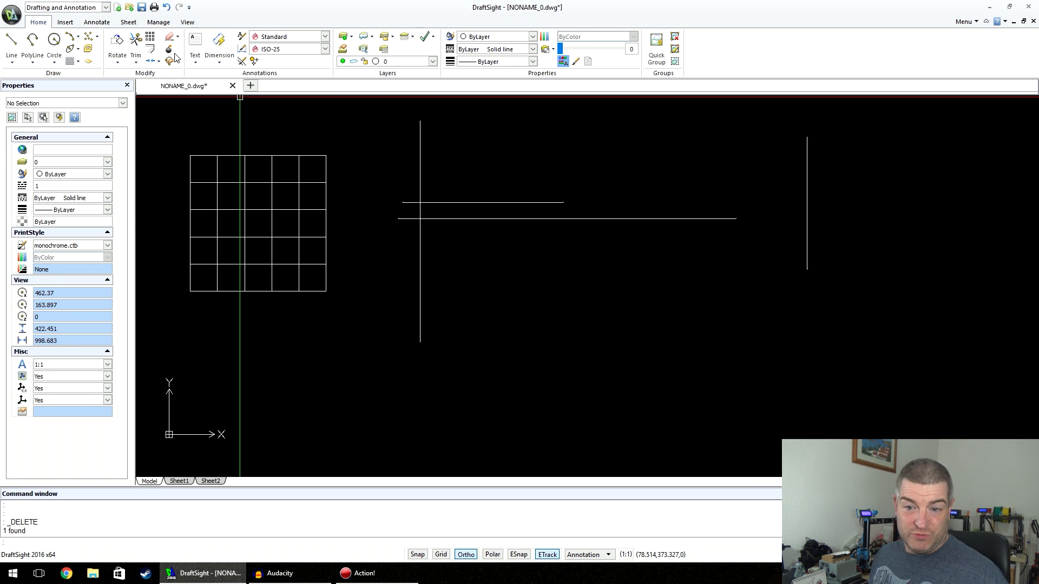
{"action": "left_click", "coordinate": [136, 41]}
{"action": "left_click", "coordinate": [419, 142]}
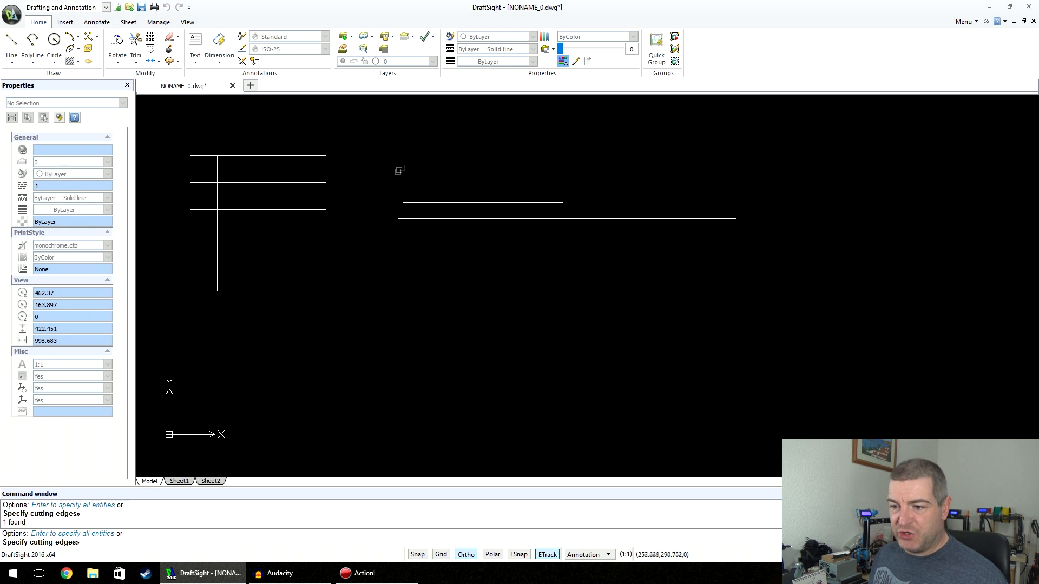
{"action": "key", "text": "Return"}
{"action": "left_click", "coordinate": [406, 202]}
{"action": "left_click", "coordinate": [405, 218]}
{"action": "key", "text": "Return"}
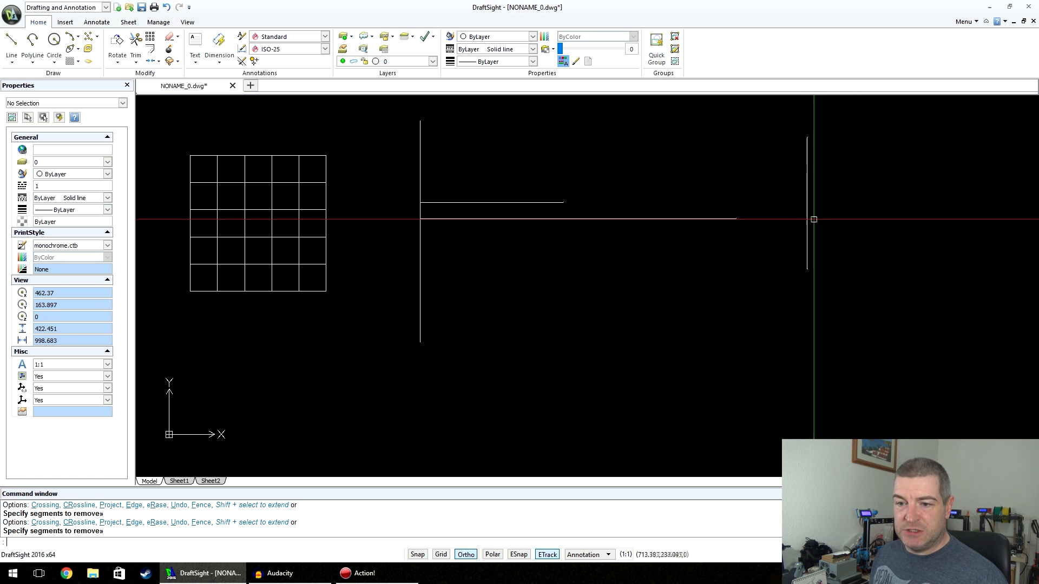
Extend both horizontal lines to the shorter vertical line on the right, using that line as the boundary edge
{"action": "left_click", "coordinate": [139, 56]}
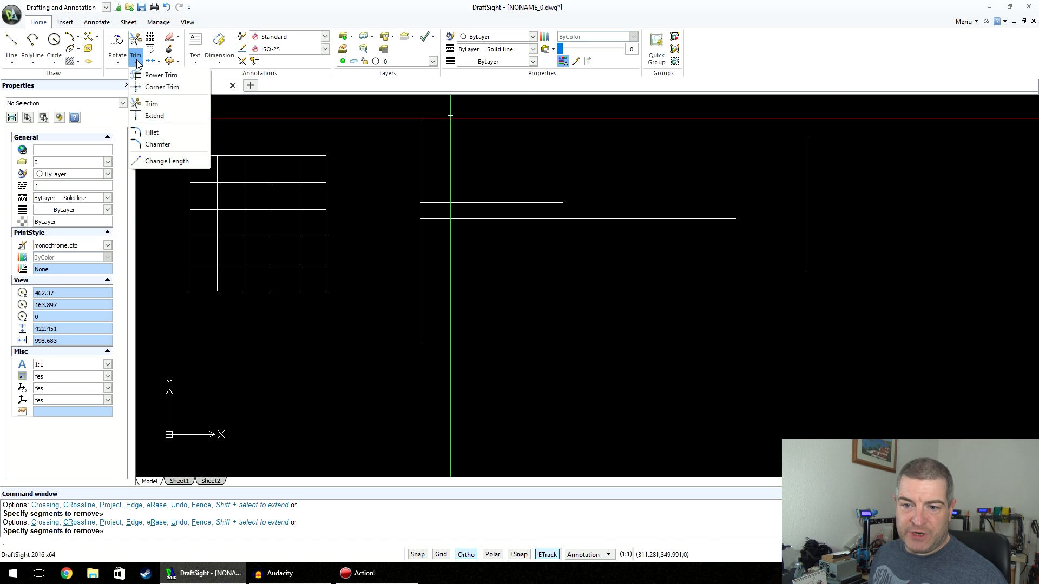
{"action": "left_click", "coordinate": [160, 114]}
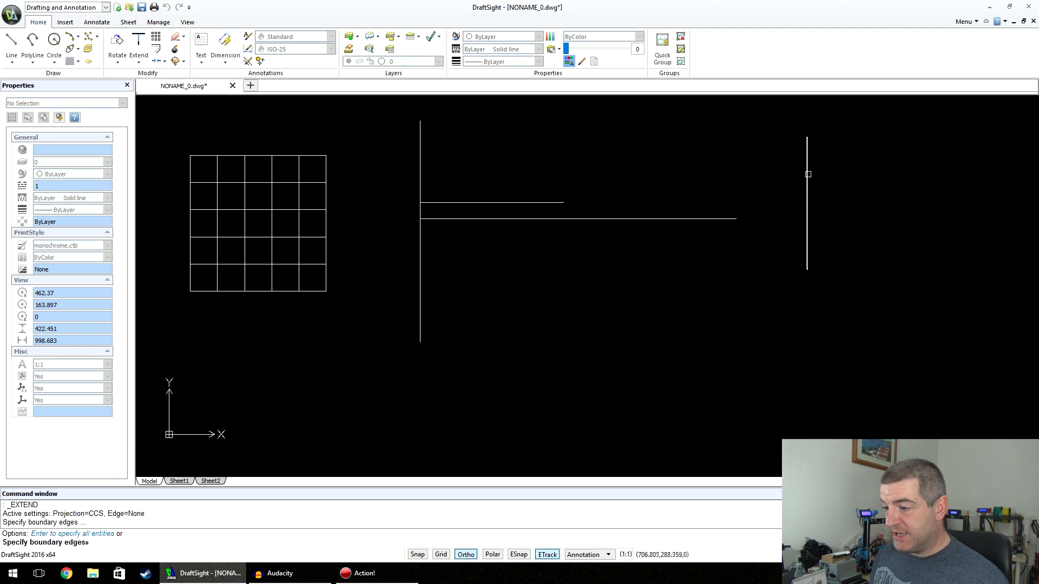
{"action": "left_click", "coordinate": [805, 173]}
{"action": "key", "text": "Return"}
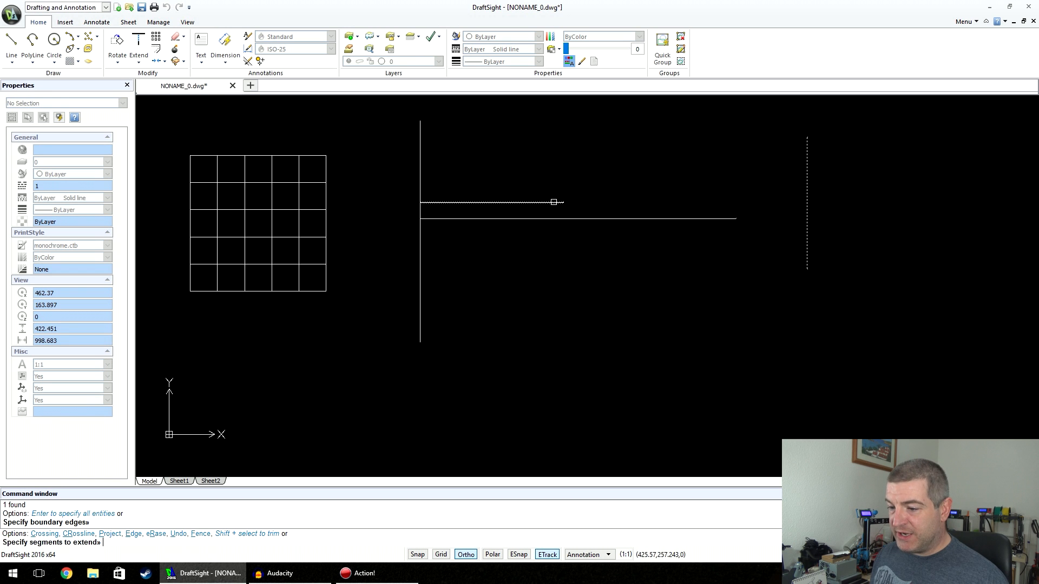
{"action": "left_click", "coordinate": [553, 202]}
{"action": "left_click", "coordinate": [740, 219]}
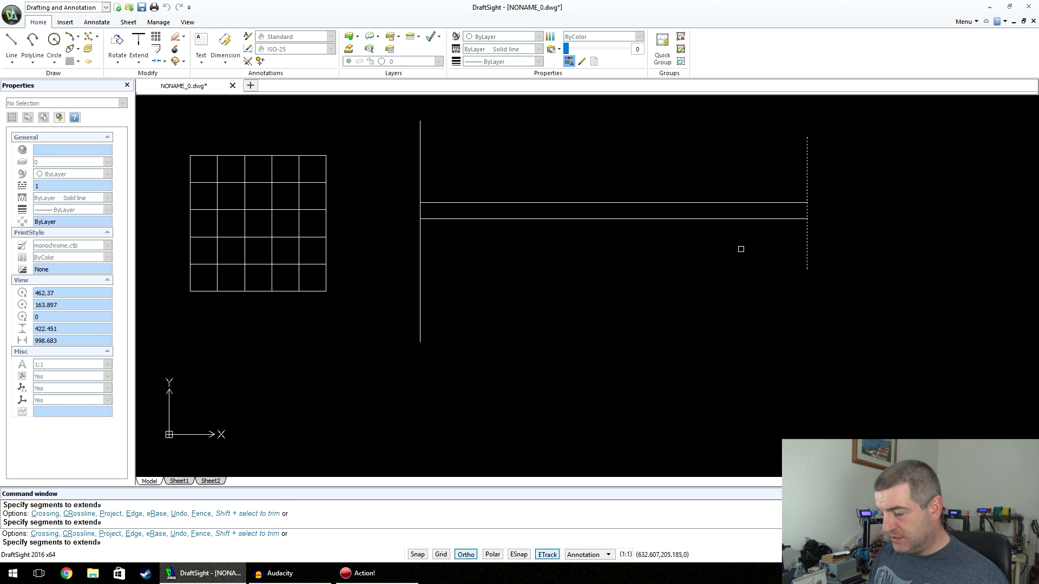
{"action": "key", "text": "Return"}
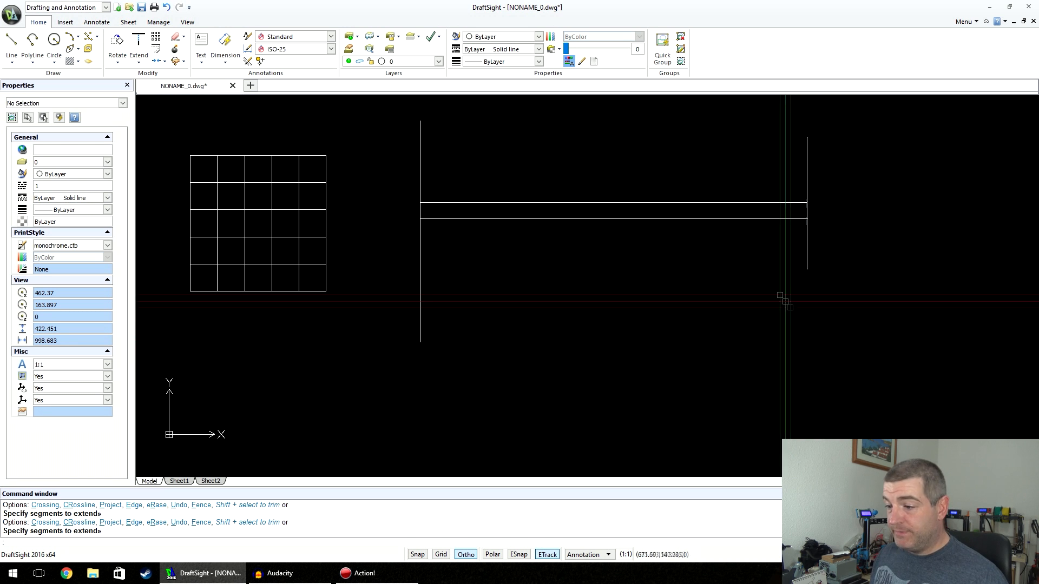
Select the two extended horizontal lines to examine them, and clear the selection
{"action": "left_click", "coordinate": [744, 219]}
{"action": "left_click", "coordinate": [745, 202]}
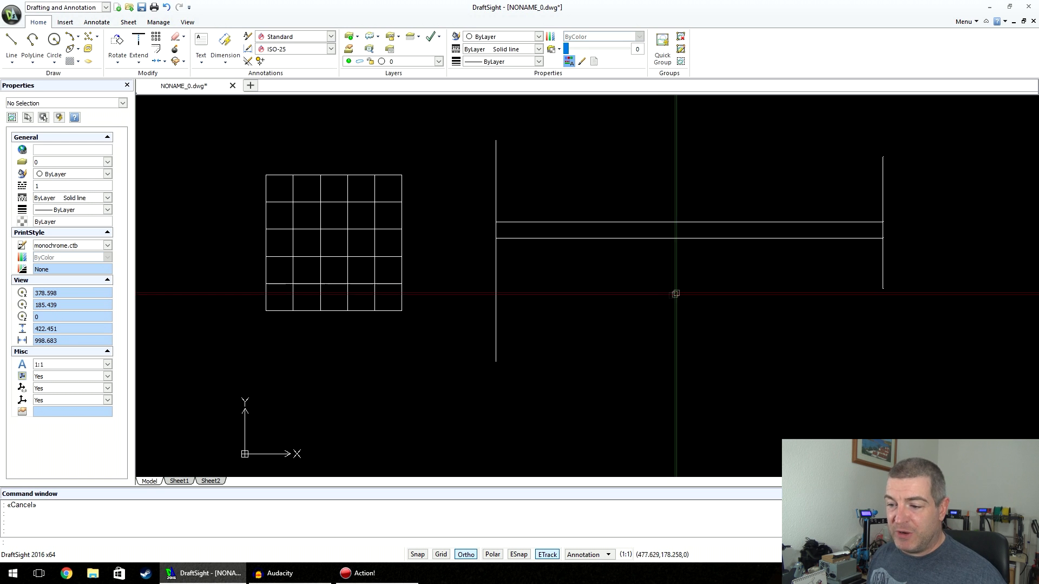
{"action": "middle_click_drag", "start_coordinate": [675, 293], "coordinate": [695, 304]}
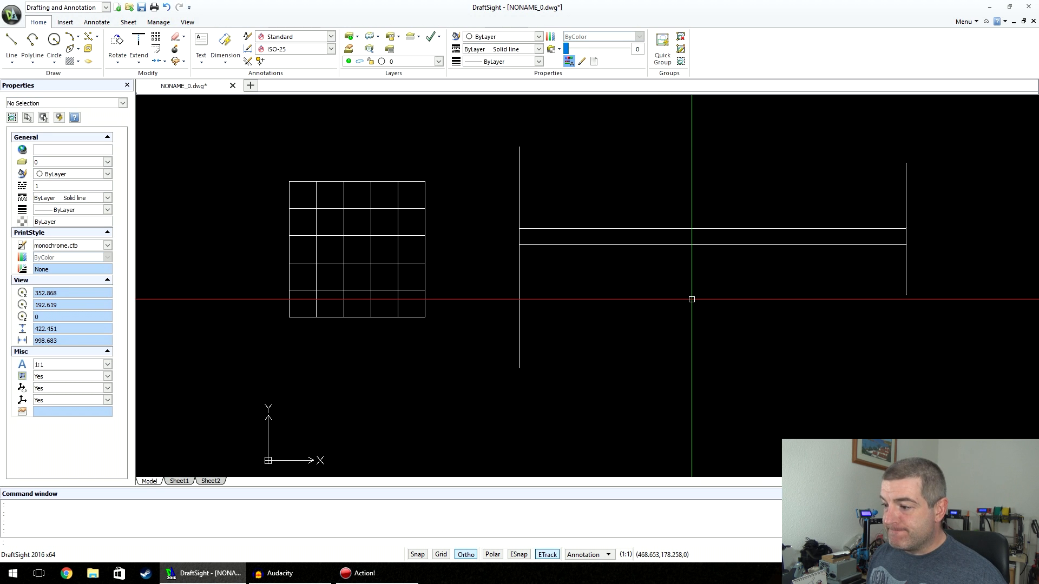